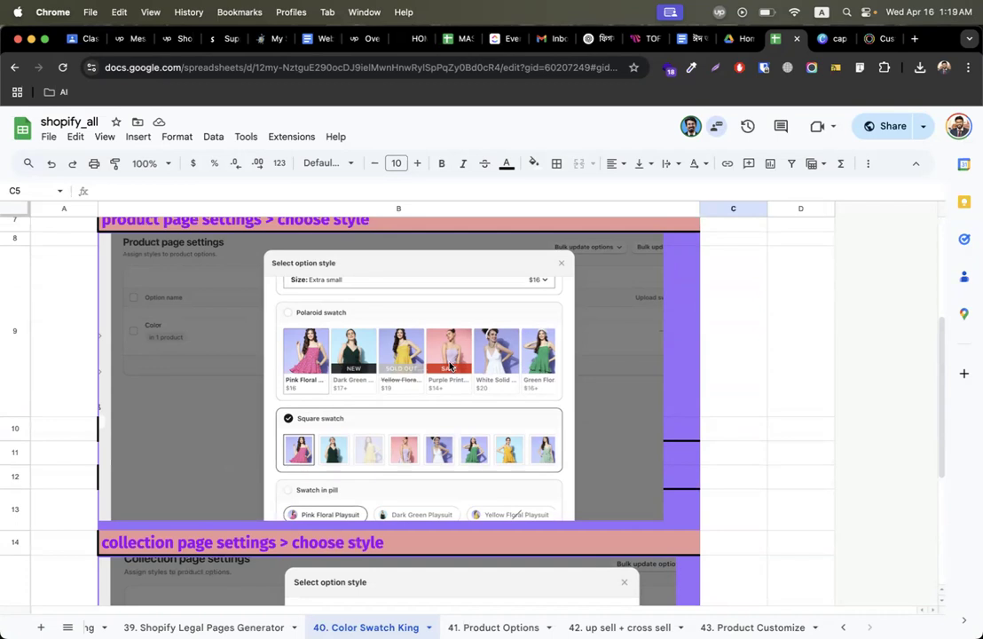
# Copy the Color Swatch King apps.shopify.com link from cell B2 of the sheet
pyautogui.scroll(5, 450, 364)
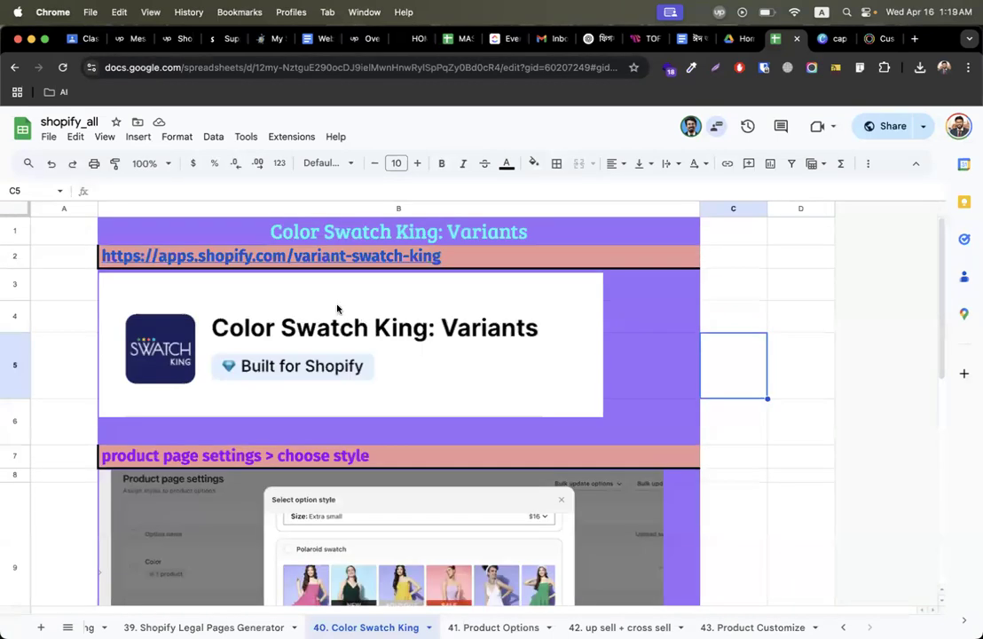
pyautogui.click(271, 254)
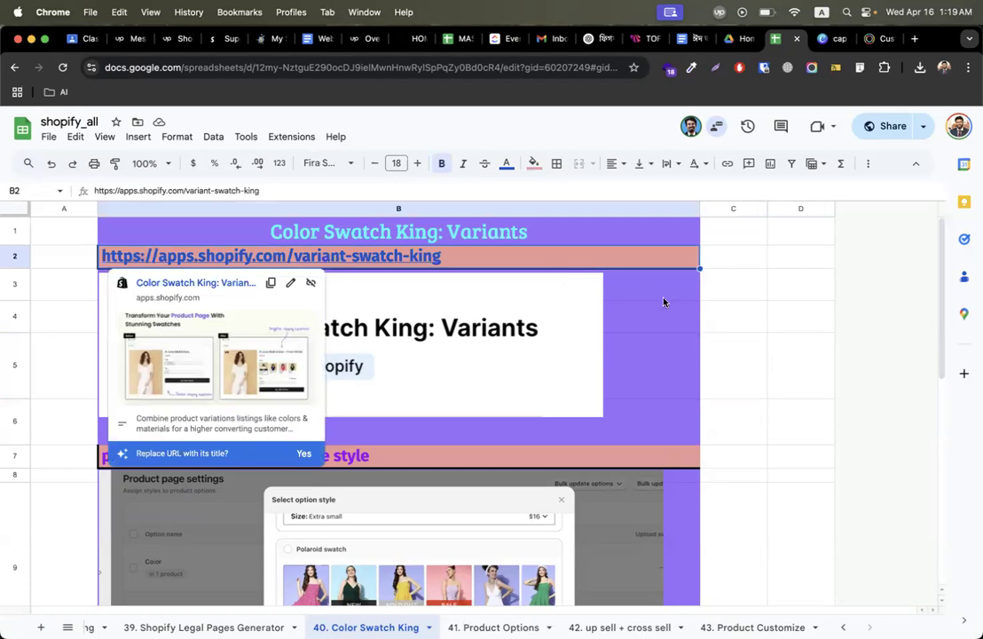
pyautogui.click(663, 301)
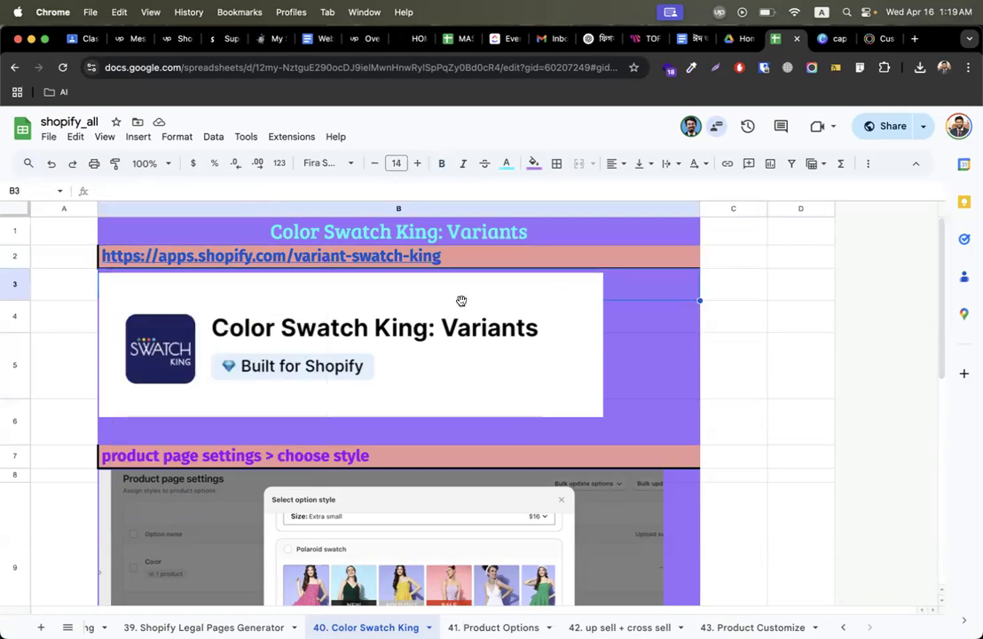
pyautogui.click(450, 263)
pyautogui.press('super+c')
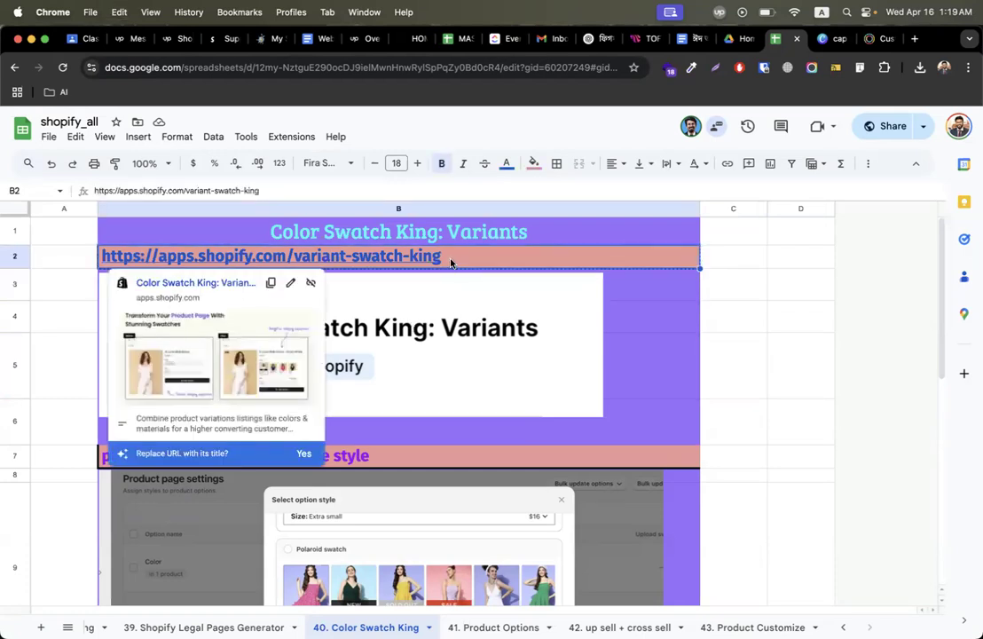
pyautogui.hotkey('ctrl', 'Right')
pyautogui.hotkey('ctrl', 'Right')
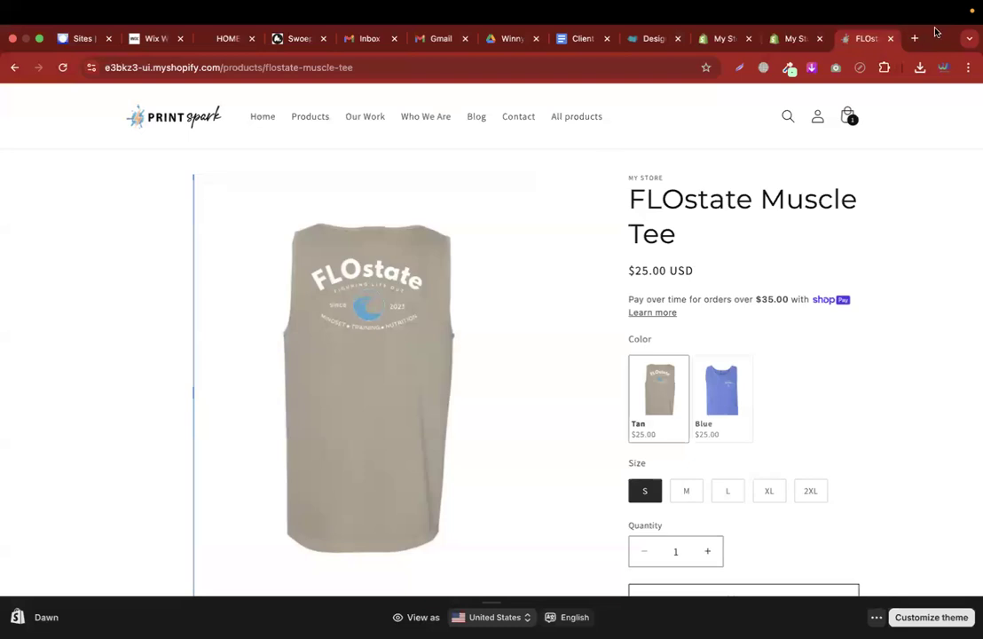
# Load the copied Color Swatch King App Store listing in a new tab
pyautogui.click(915, 38)
pyautogui.press('super+v')
pyautogui.press('Return')
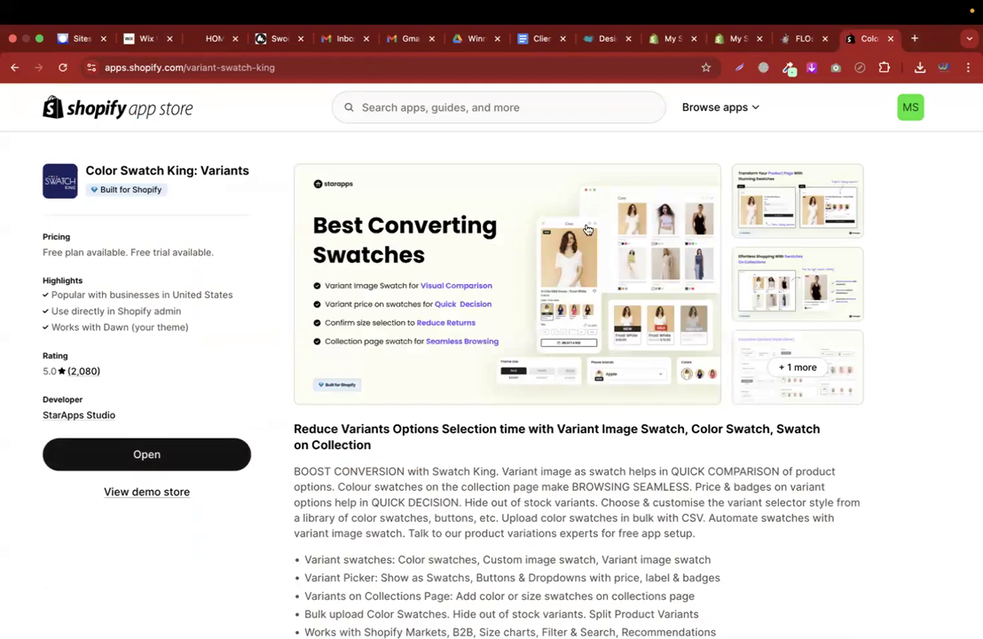
# Return the admin tab to Fancy Product Designer's customizations list
pyautogui.click(657, 45)
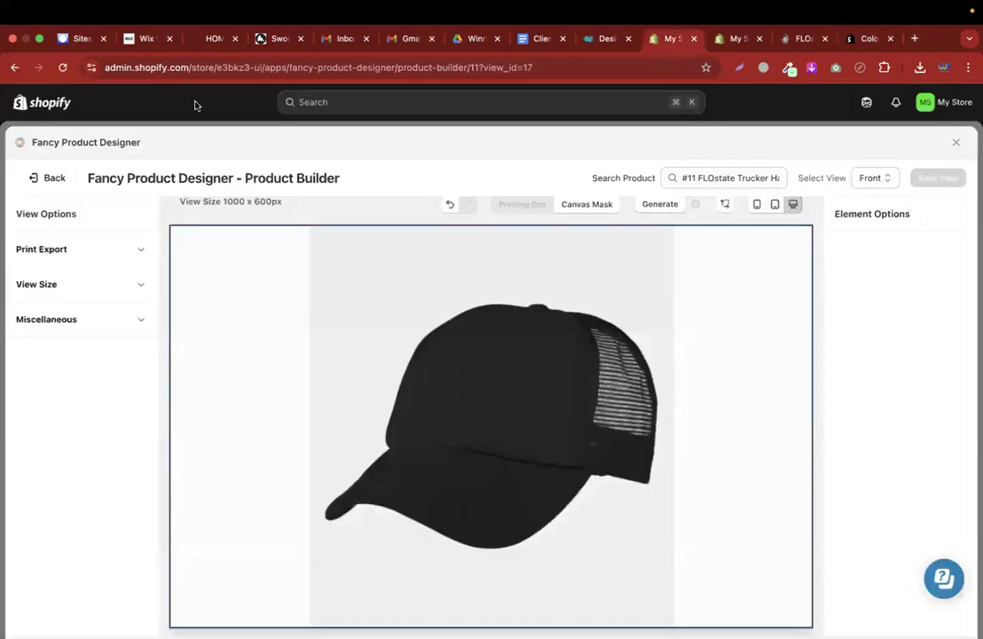
pyautogui.click(13, 67)
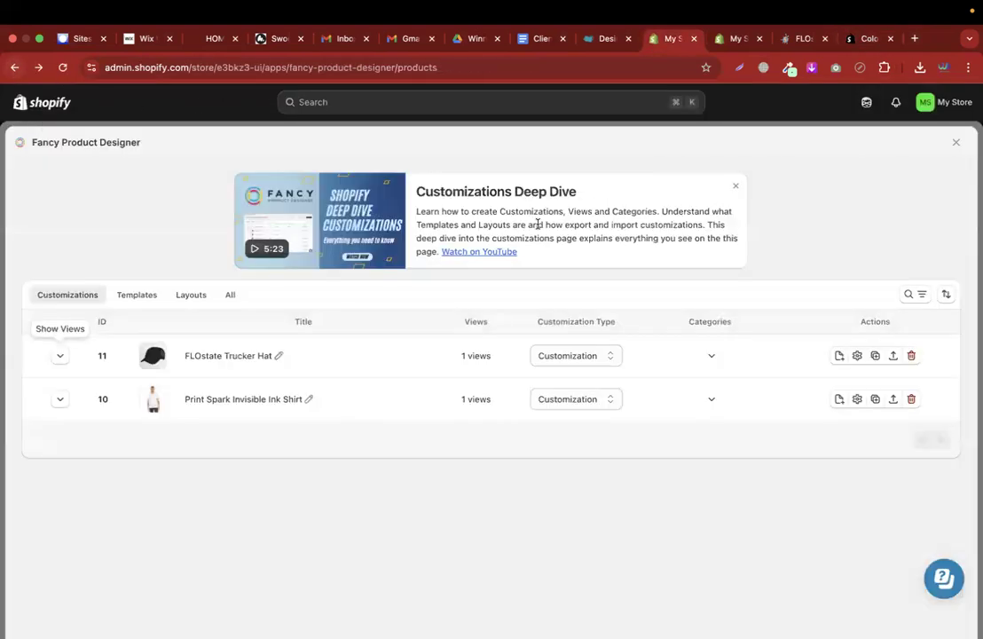
pyautogui.click(955, 142)
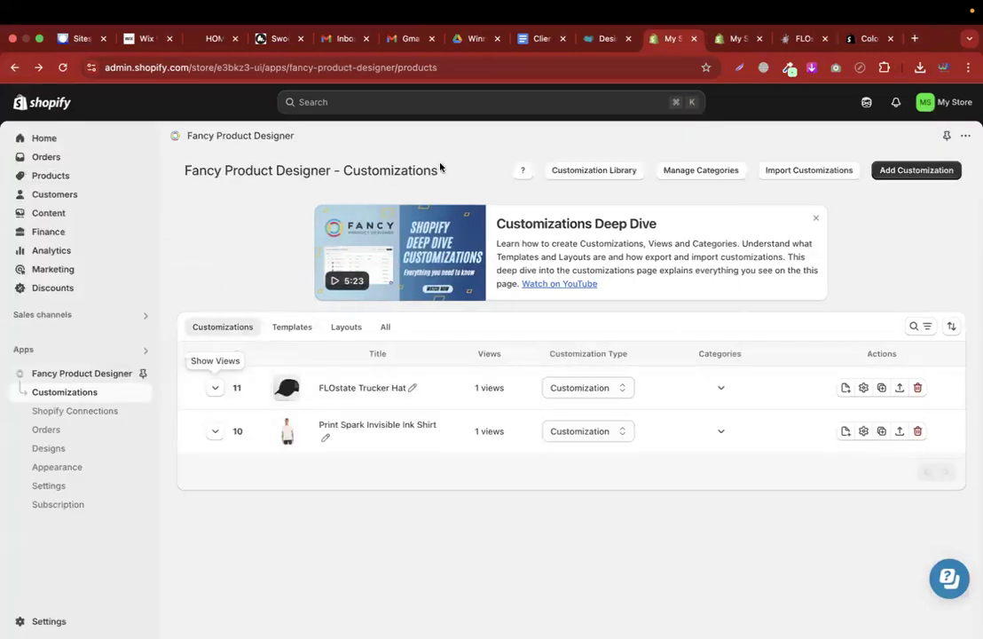
# Go to the Online Store themes page under Sales channels
pyautogui.click(66, 317)
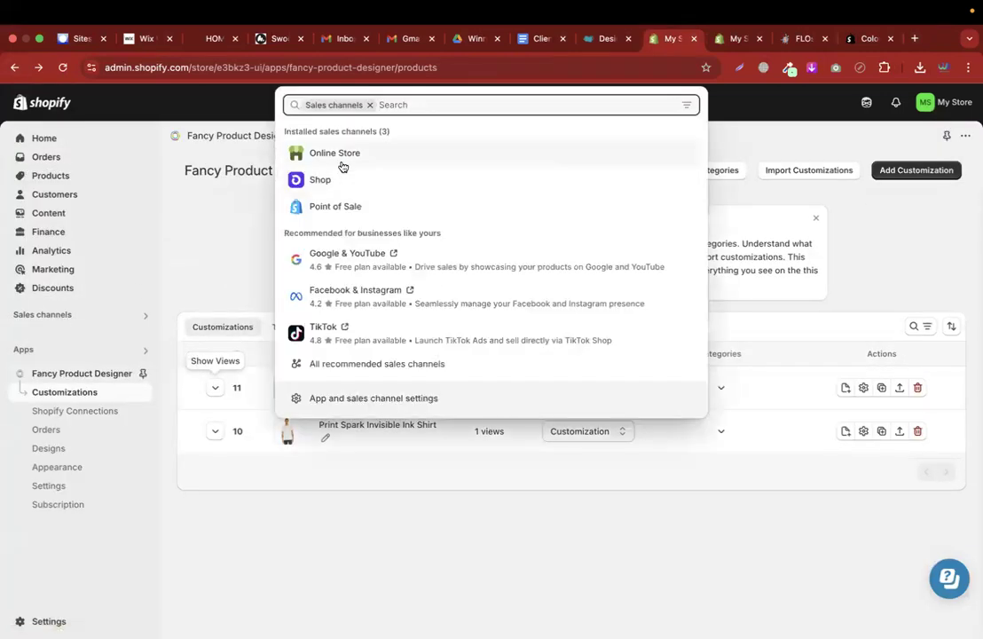
pyautogui.click(336, 156)
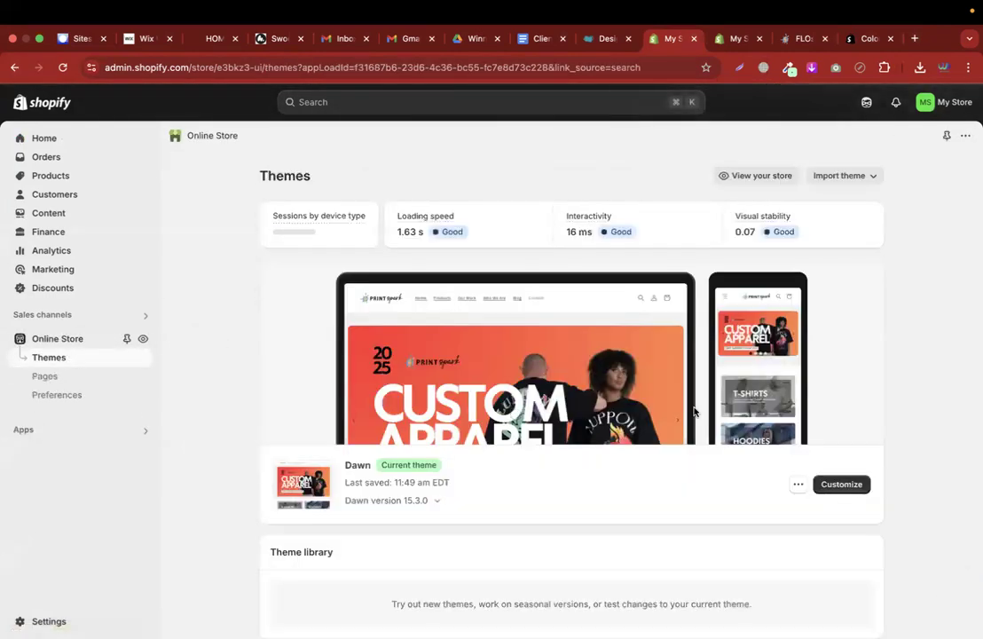
pyautogui.scroll(-2, 695, 411)
# Verify the Swatch King app embed is on in the Dawn theme editor, then exit
pyautogui.click(857, 413)
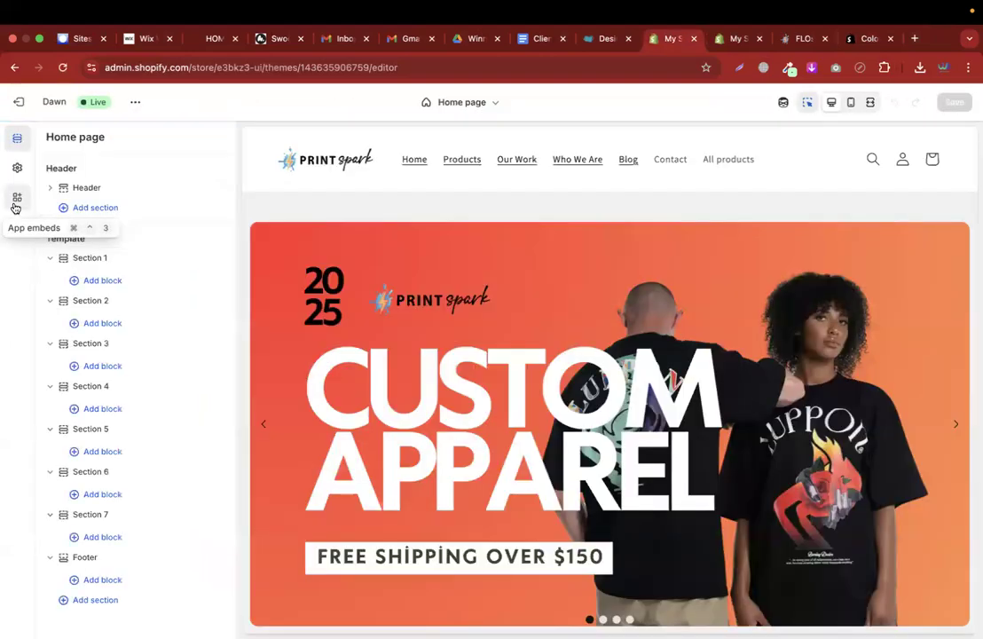
pyautogui.click(16, 200)
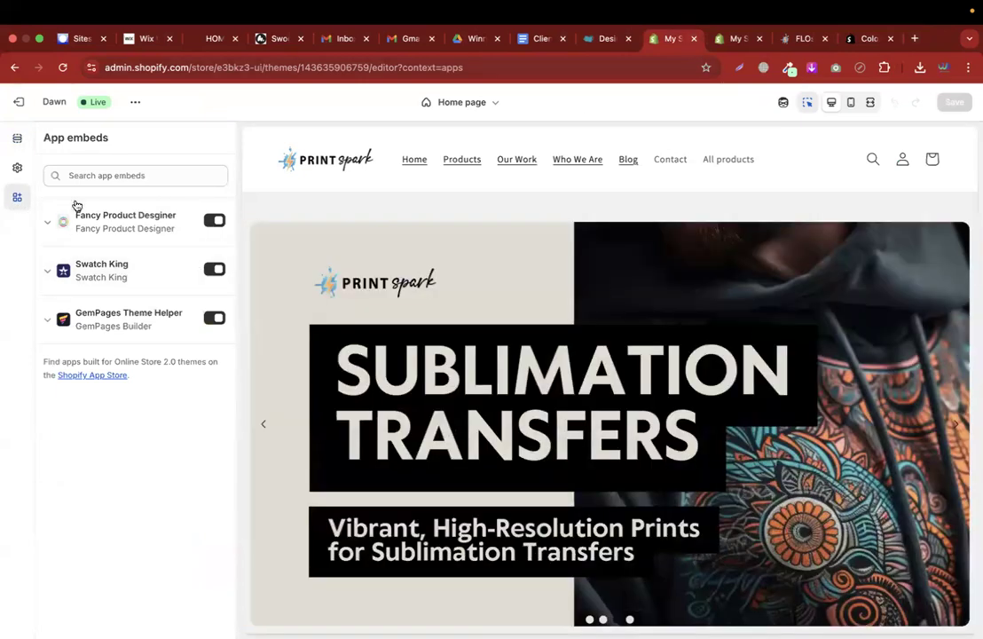
pyautogui.click(16, 102)
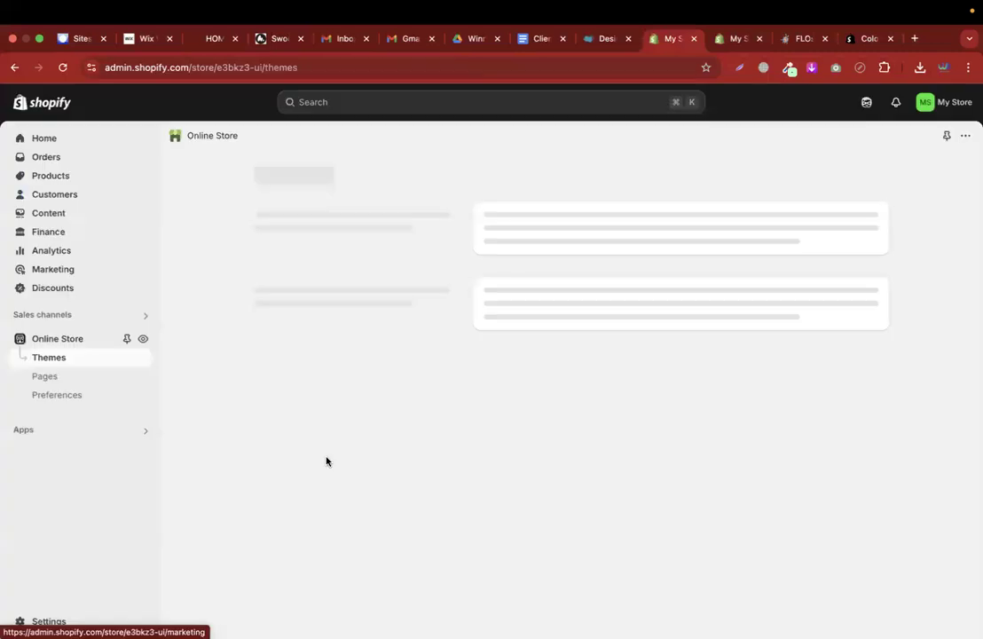
# Open Swatch King's Product page settings listing Color, Paper size and Size option styles
pyautogui.click(134, 433)
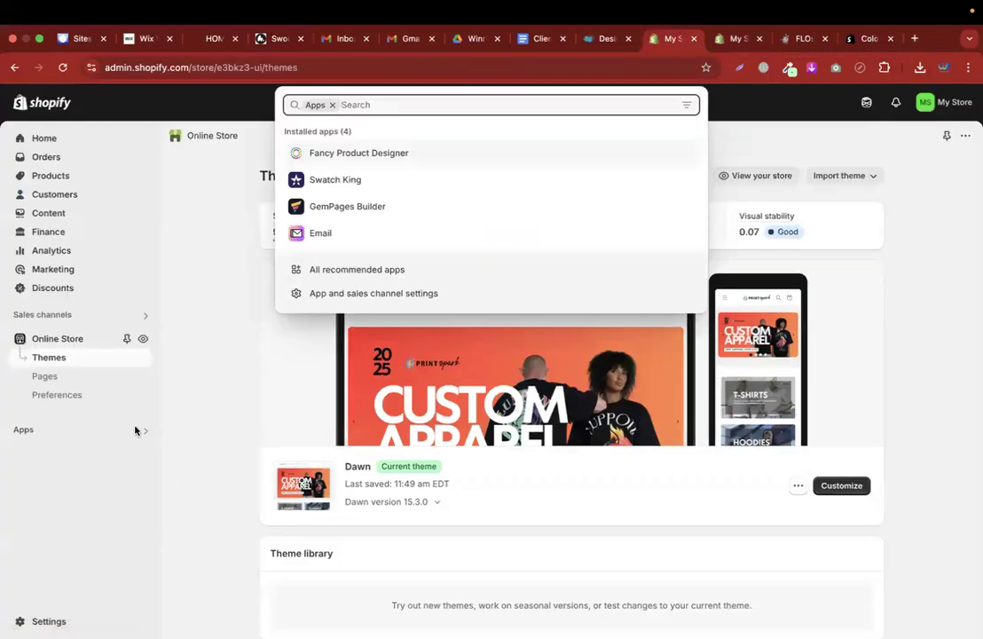
pyautogui.click(329, 181)
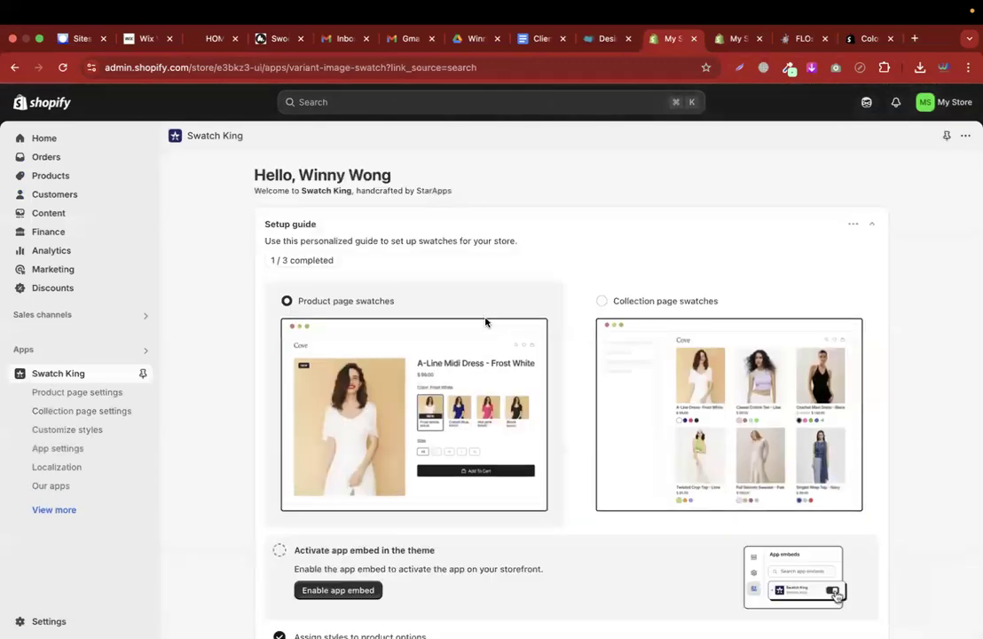
pyautogui.click(74, 396)
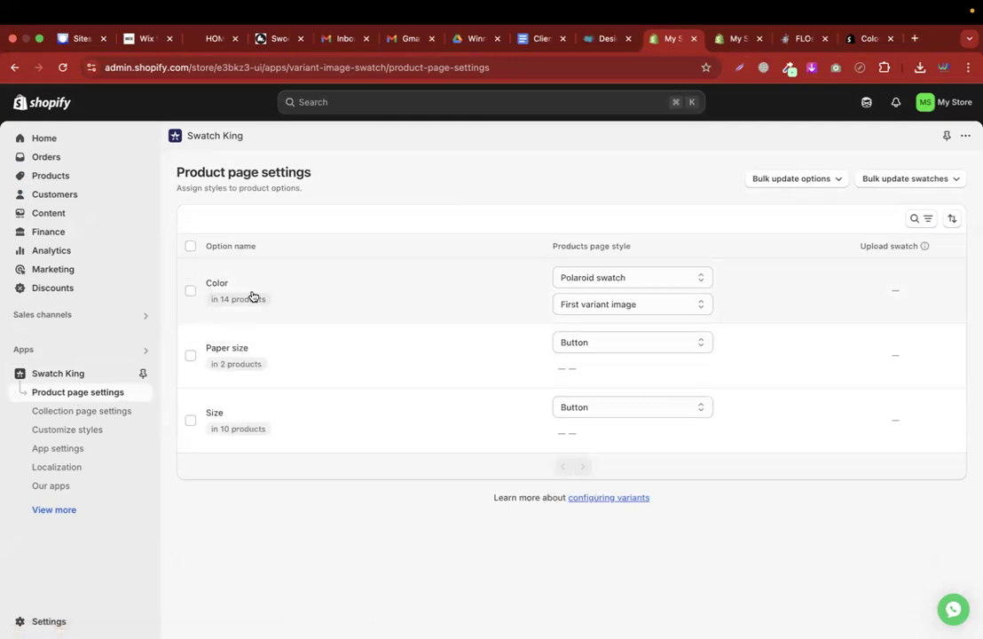
pyautogui.click(608, 283)
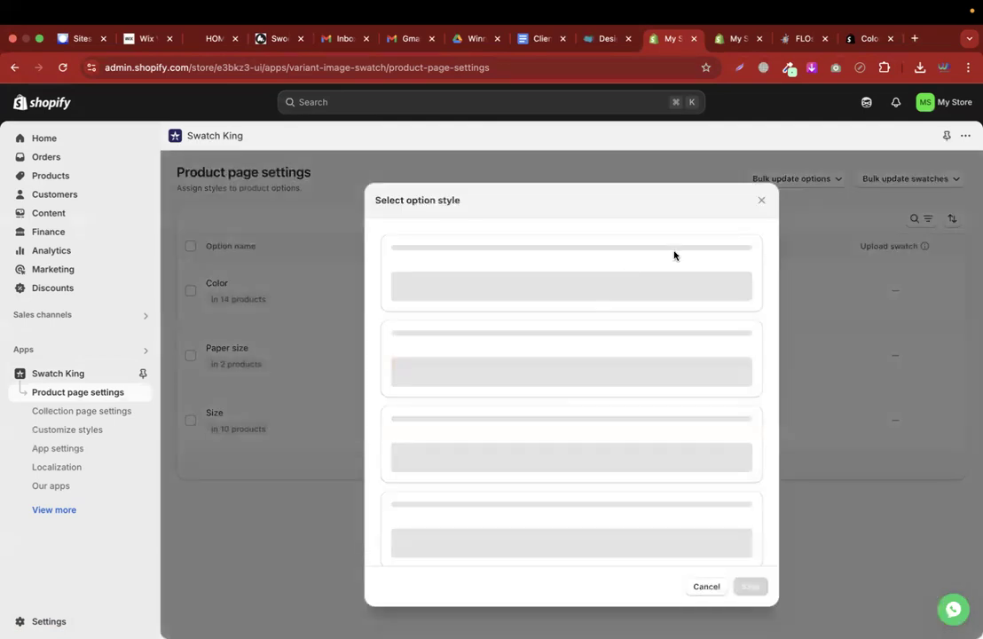
# Browse the Color style choices, trying Square swatch before returning to Polaroid swatch
pyautogui.click(760, 201)
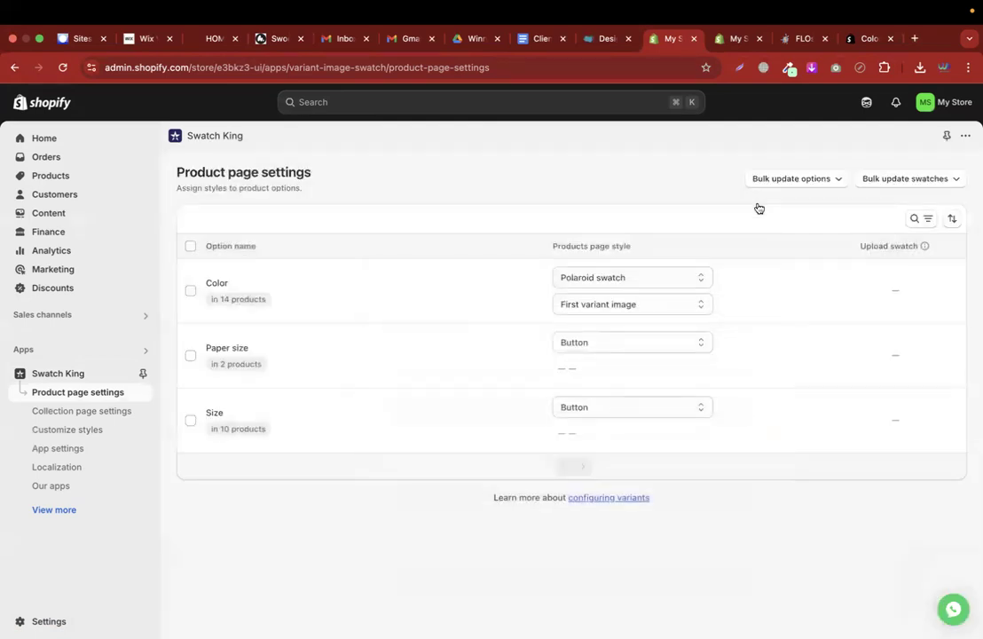
pyautogui.click(650, 279)
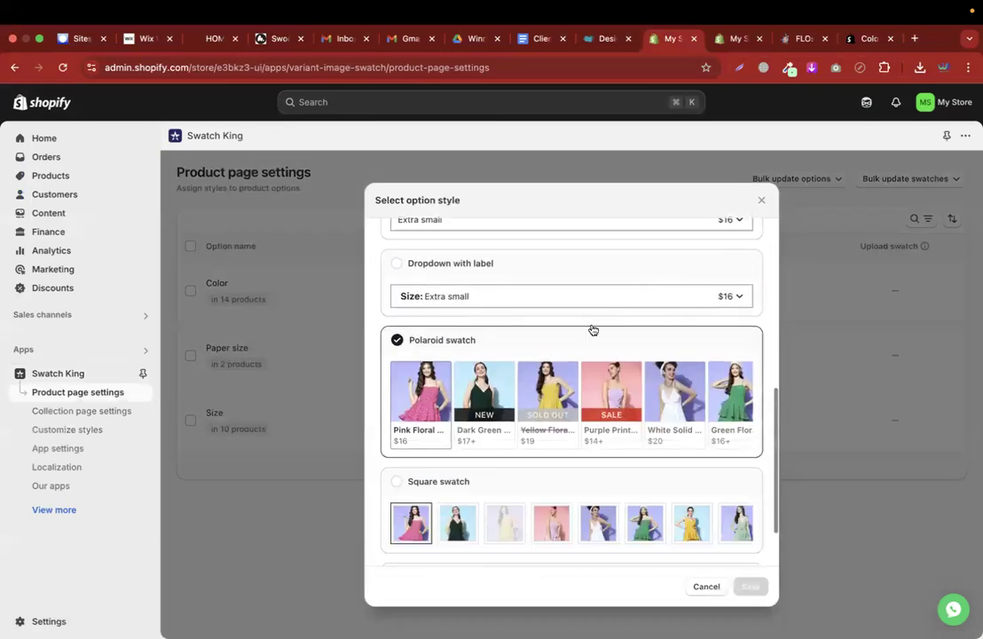
pyautogui.scroll(5, 593, 329)
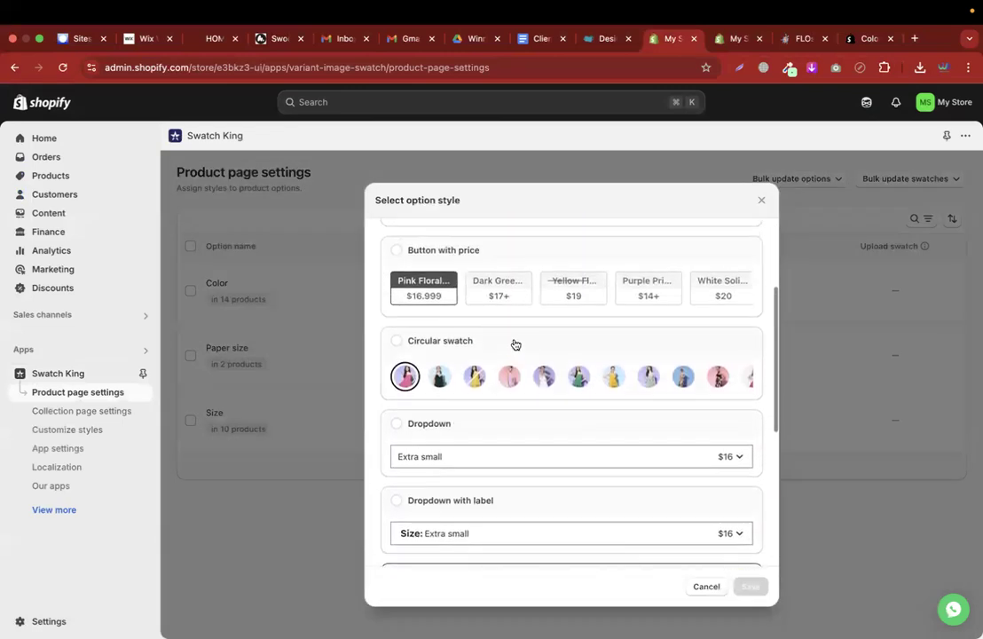
pyautogui.scroll(3, 516, 344)
pyautogui.scroll(-6, 516, 345)
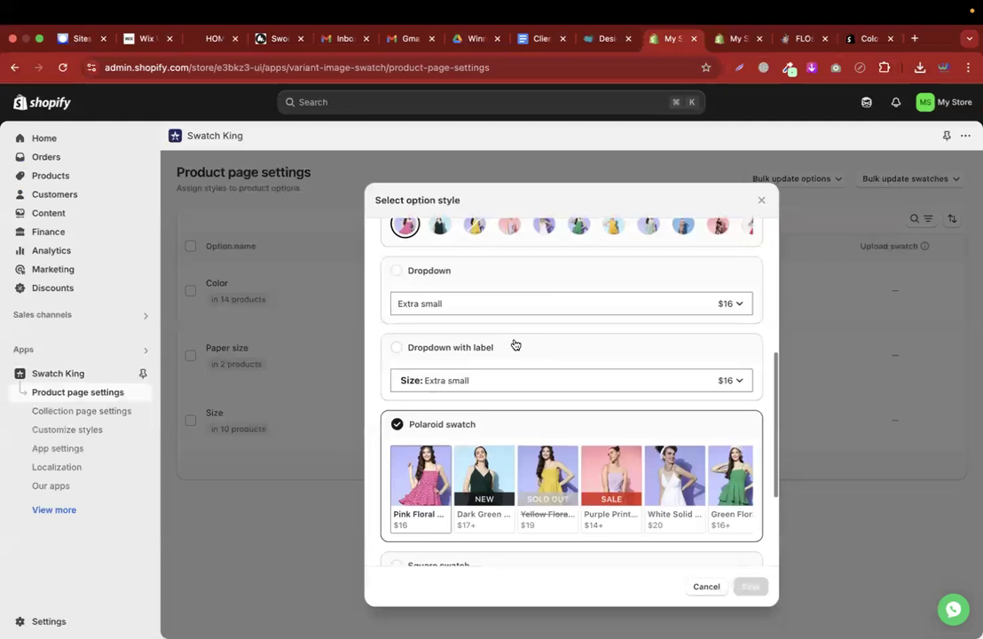
pyautogui.scroll(3, 515, 344)
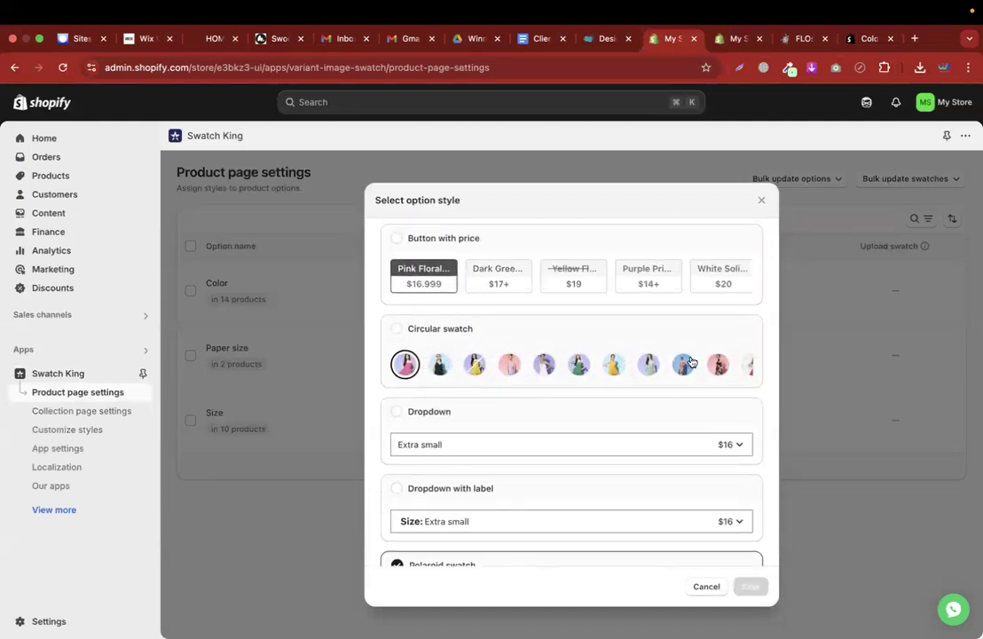
pyautogui.scroll(-6, 691, 362)
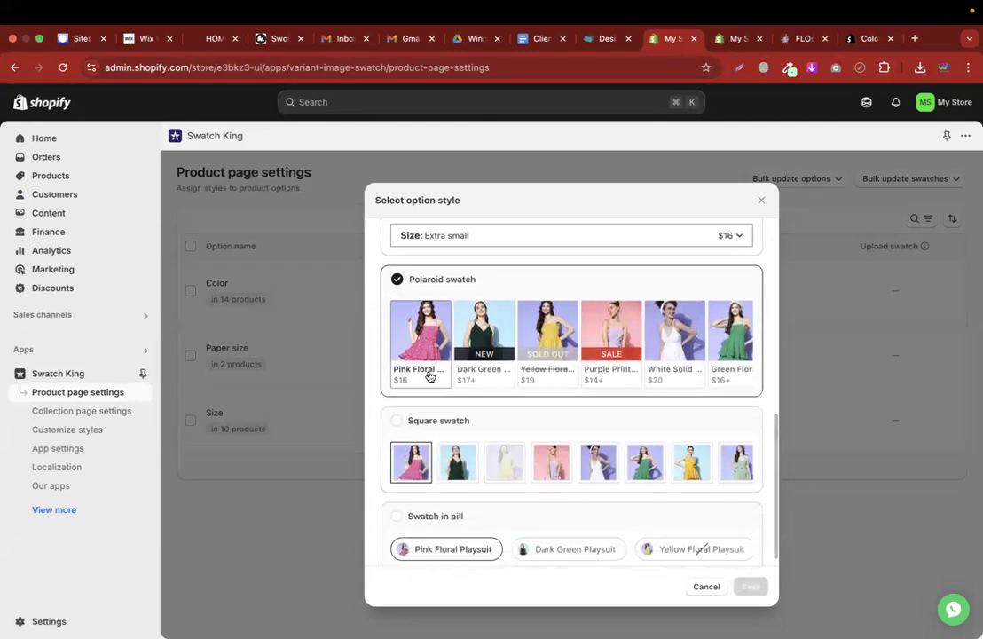
pyautogui.scroll(-1, 662, 380)
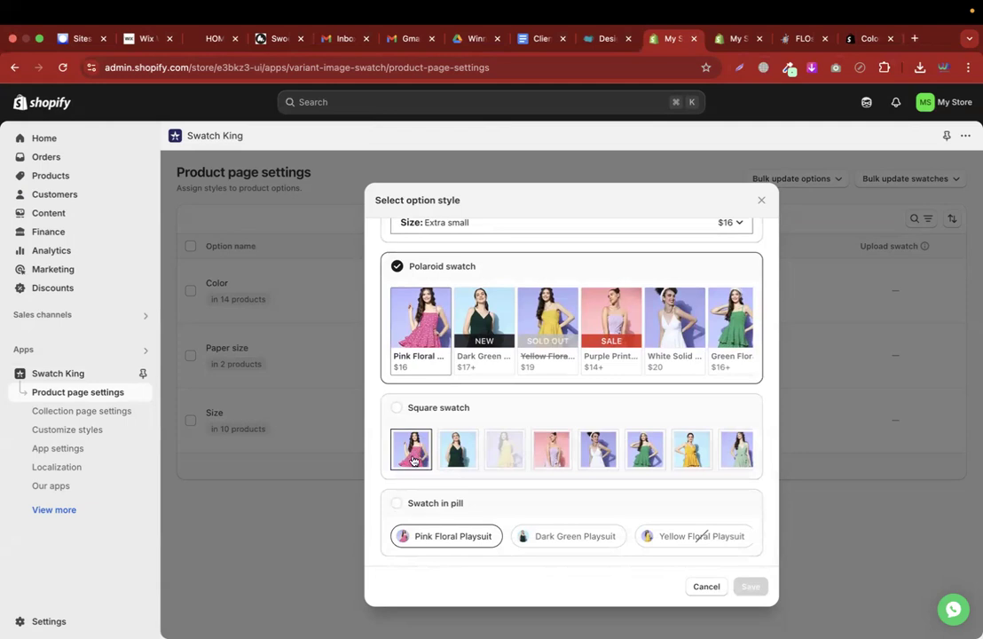
pyautogui.scroll(5, 466, 380)
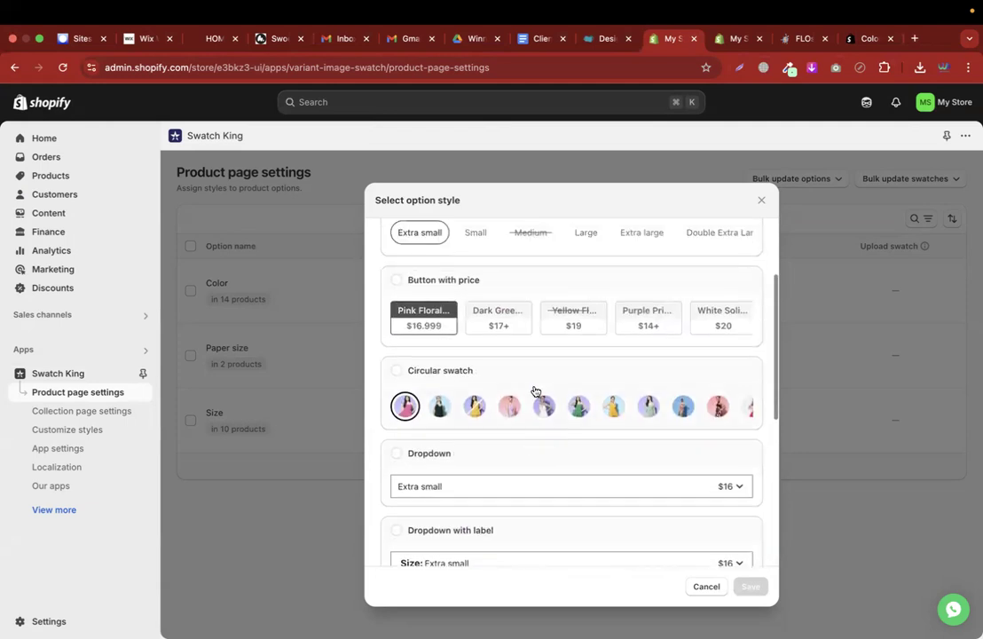
pyautogui.scroll(-5, 536, 390)
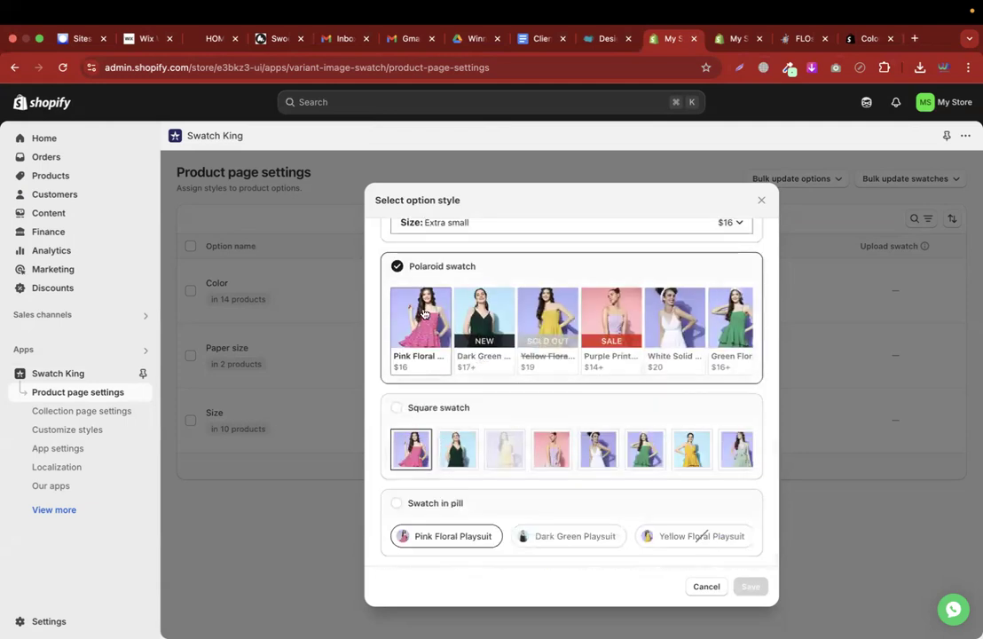
pyautogui.click(398, 408)
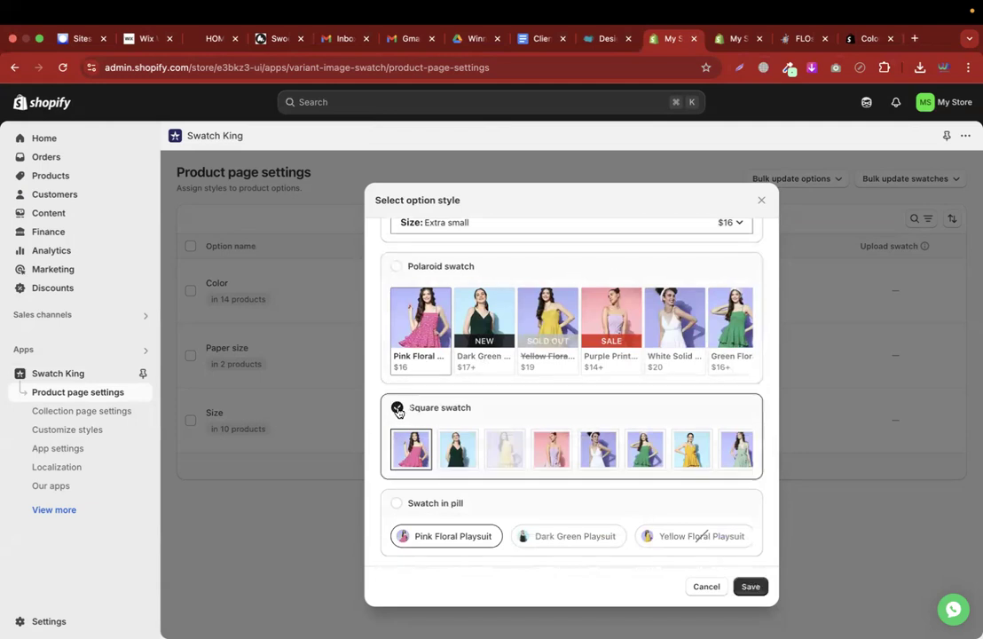
pyautogui.click(400, 267)
# Try Swatch in pill, then set Color back to Polaroid swatch and save
pyautogui.scroll(2, 401, 268)
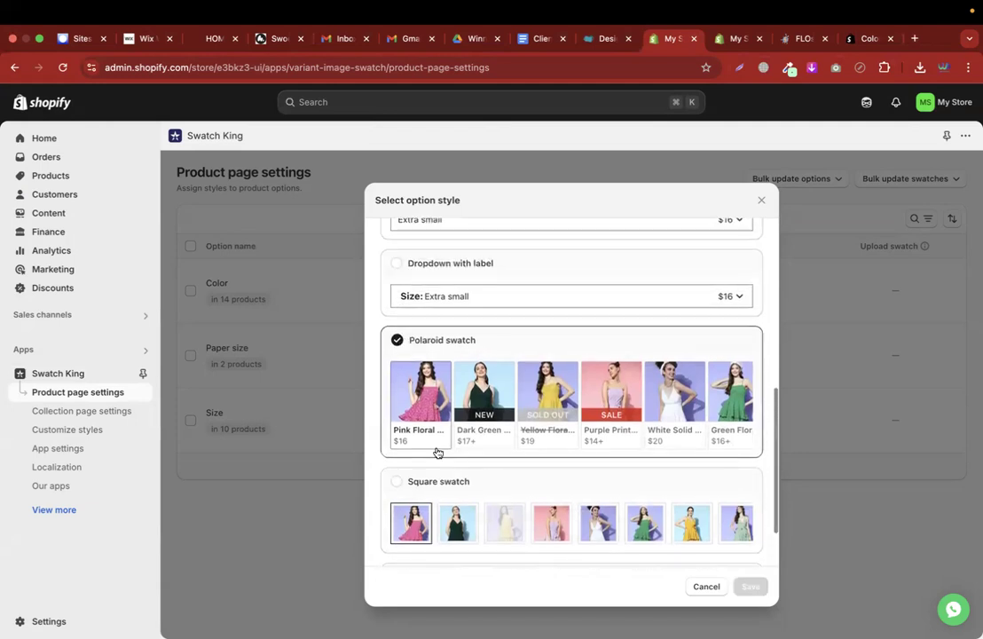
pyautogui.scroll(-2, 437, 496)
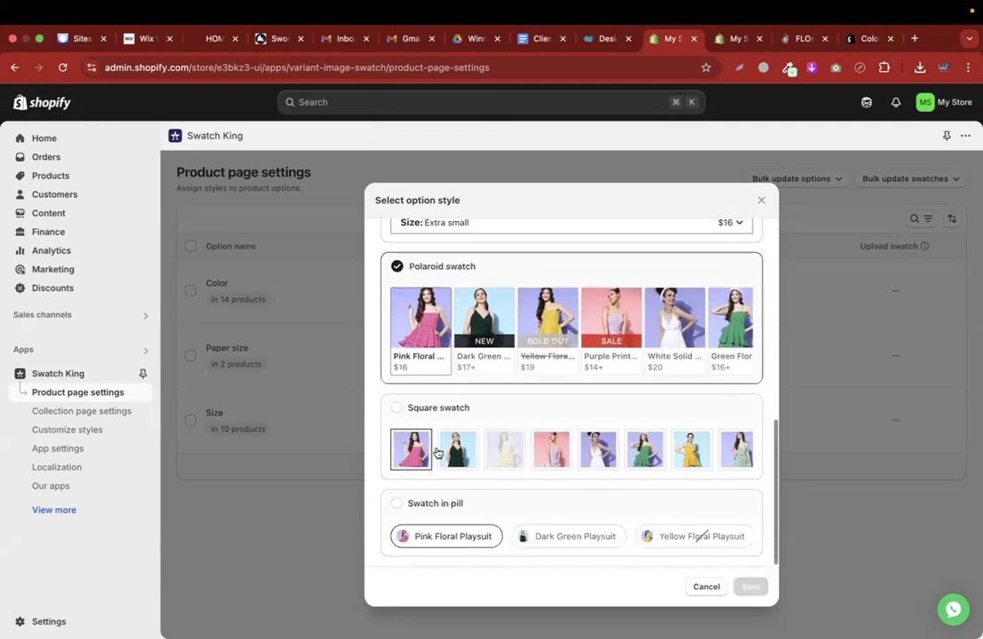
pyautogui.click(465, 545)
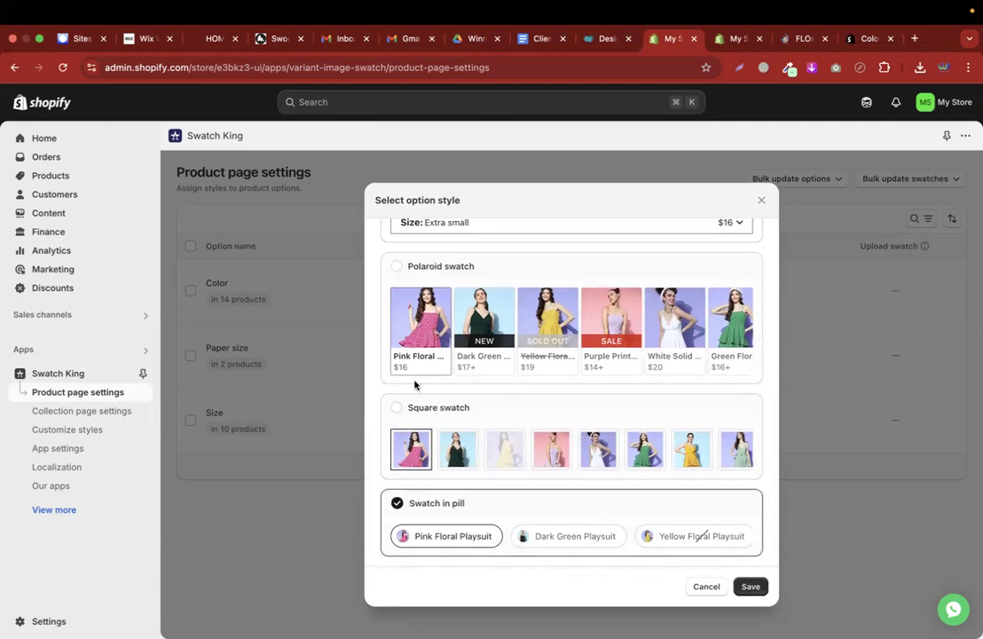
pyautogui.click(397, 268)
pyautogui.scroll(3, 691, 531)
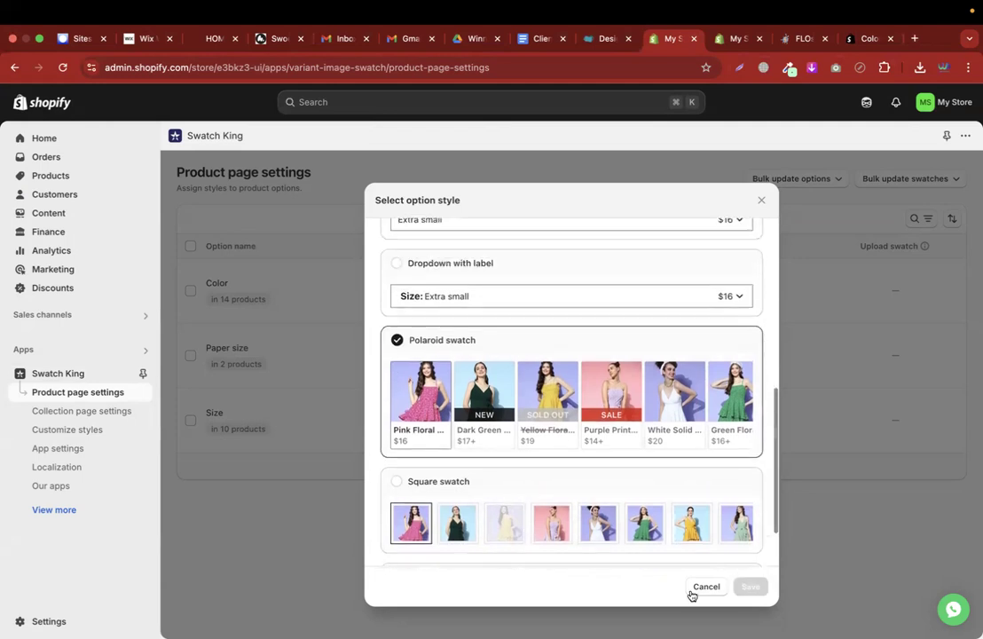
pyautogui.click(703, 586)
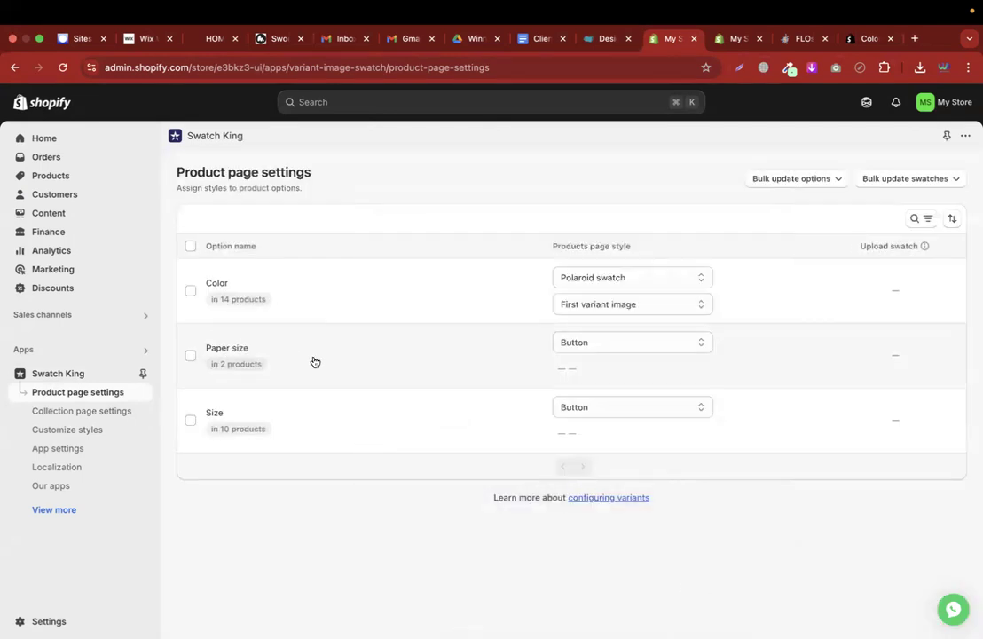
# Review Paper size styles without changes, then open Swatch King's Collection page settings
pyautogui.click(656, 346)
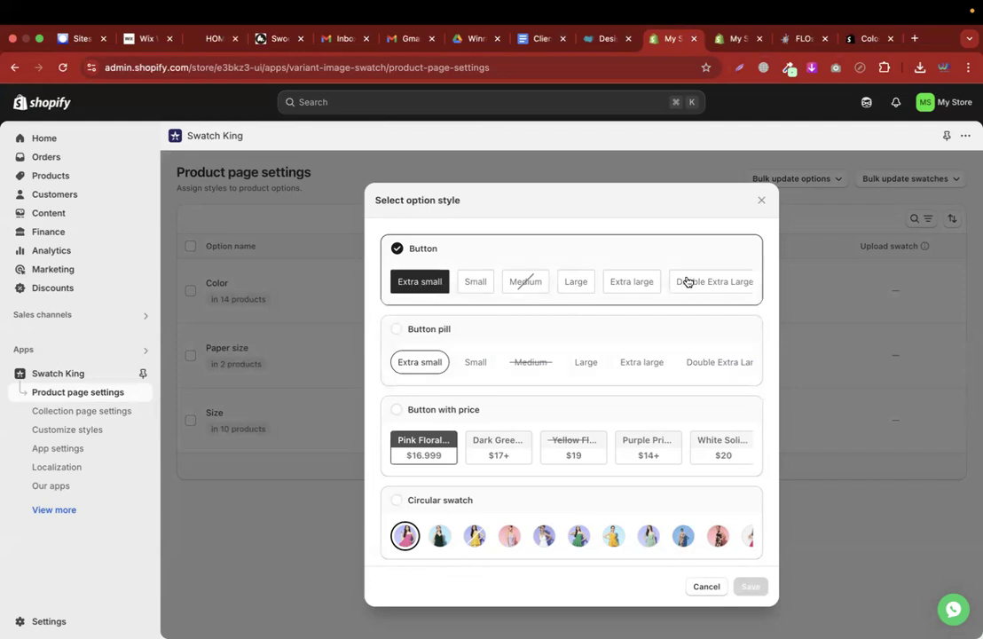
pyautogui.click(699, 586)
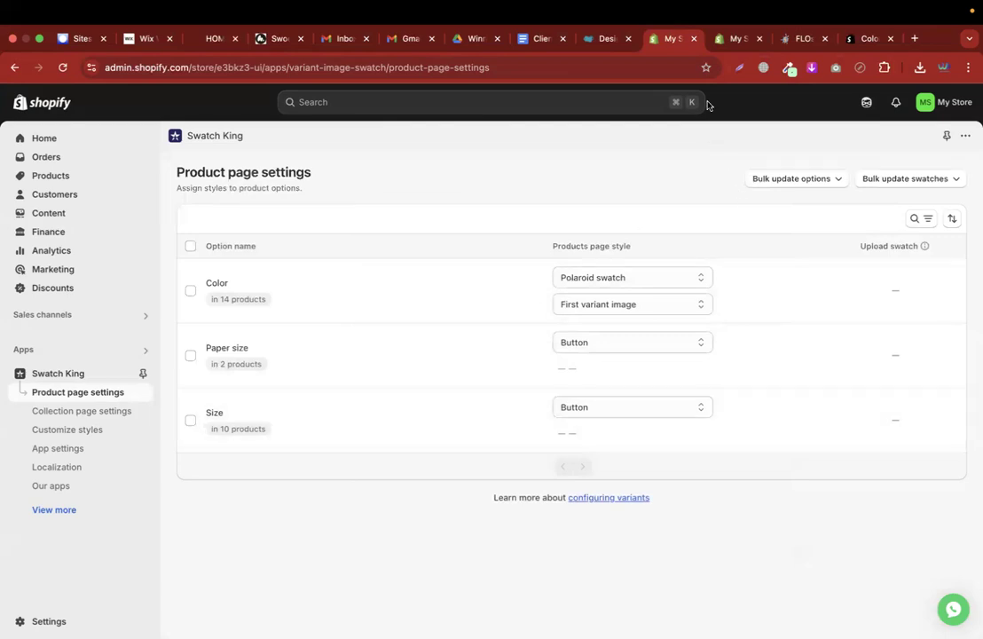
pyautogui.click(738, 38)
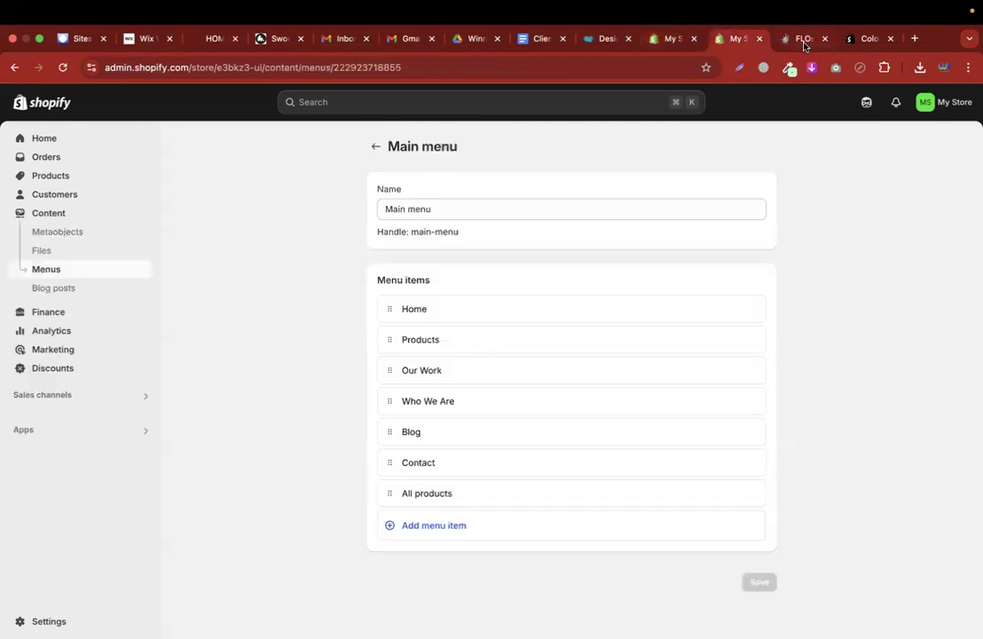
pyautogui.click(667, 39)
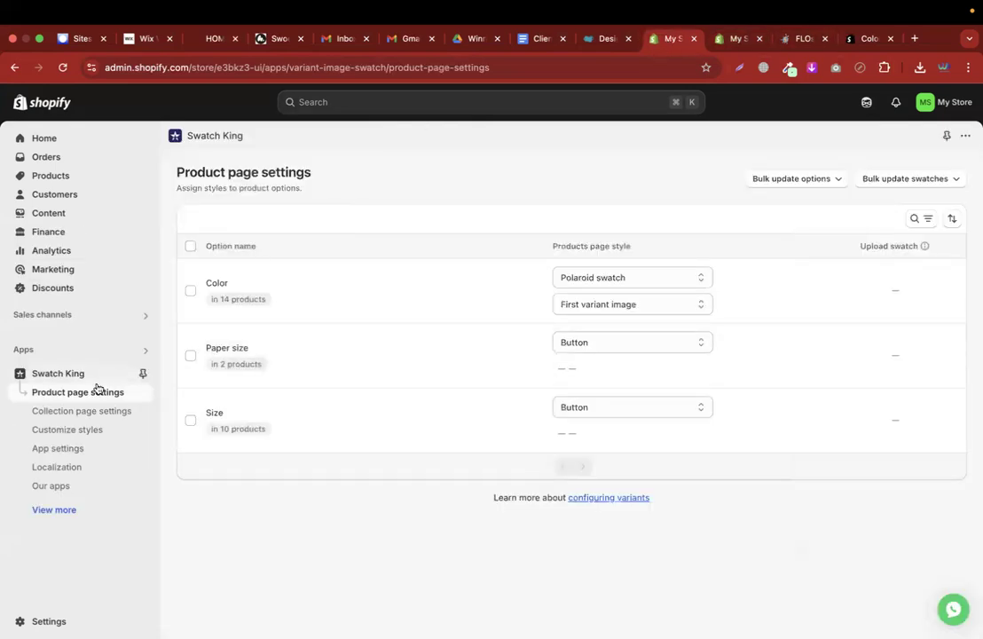
pyautogui.click(80, 409)
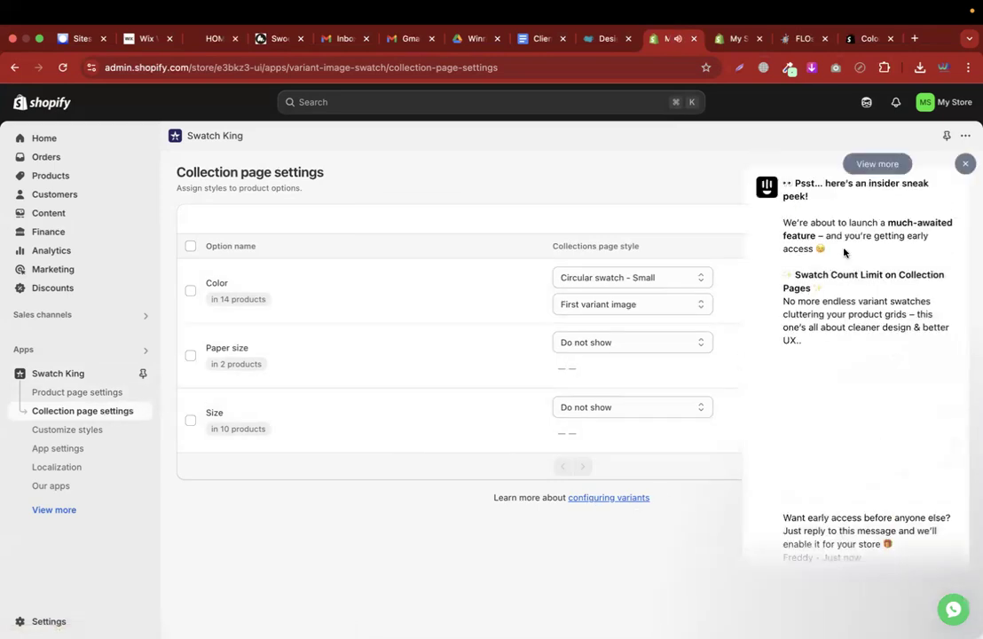
pyautogui.click(966, 163)
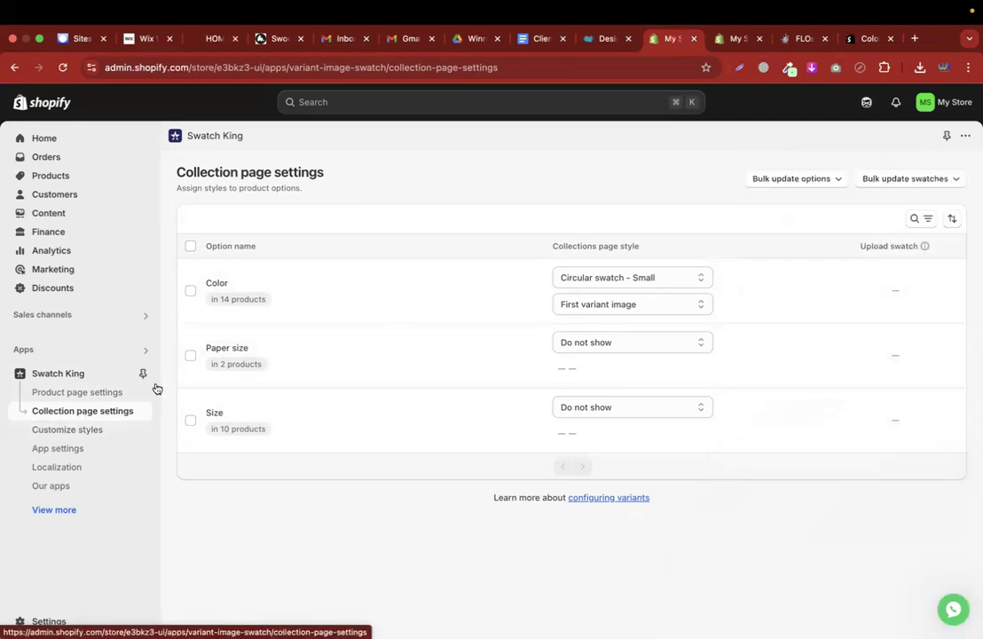
pyautogui.click(606, 283)
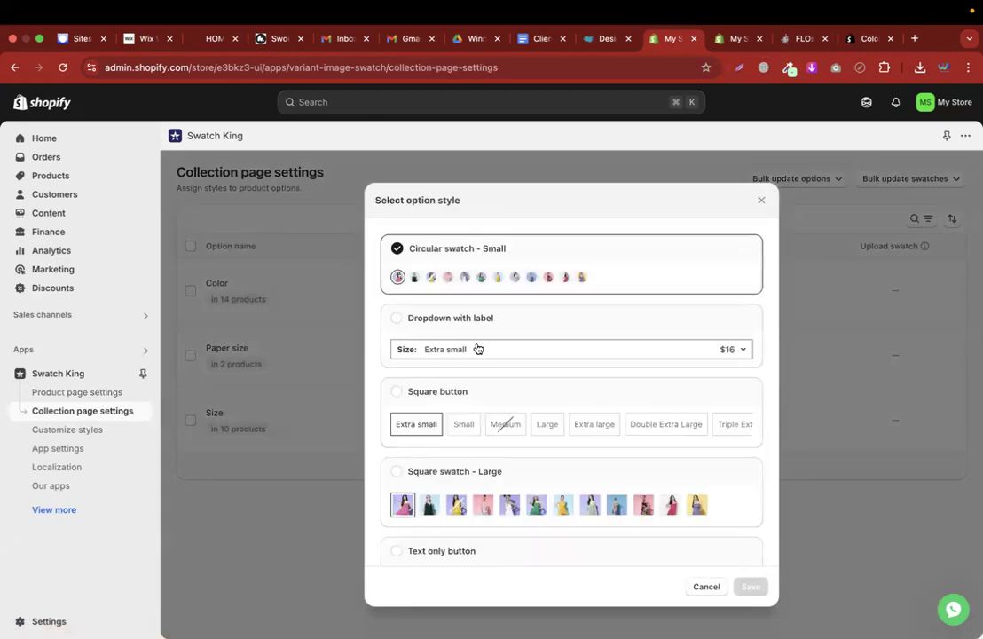
pyautogui.scroll(-1, 477, 349)
pyautogui.scroll(1, 478, 349)
pyautogui.scroll(-2, 529, 281)
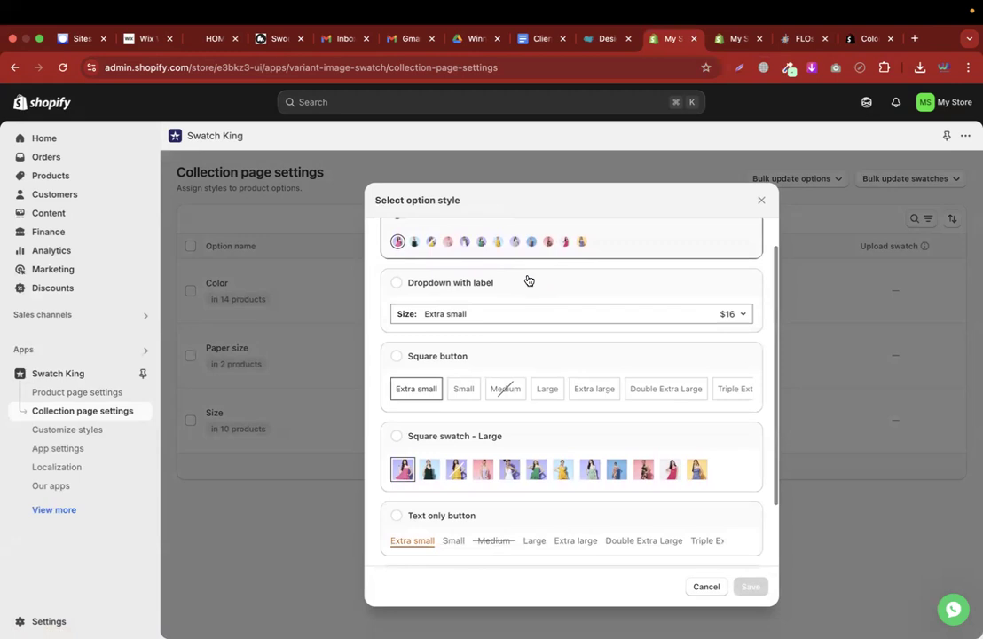
pyautogui.scroll(-4, 527, 280)
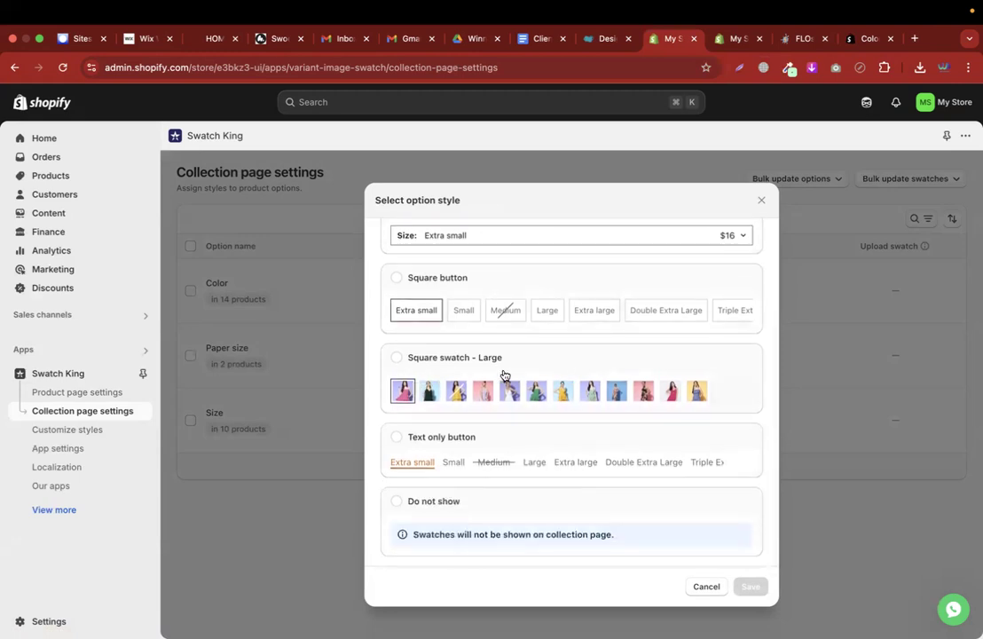
pyautogui.scroll(6, 504, 374)
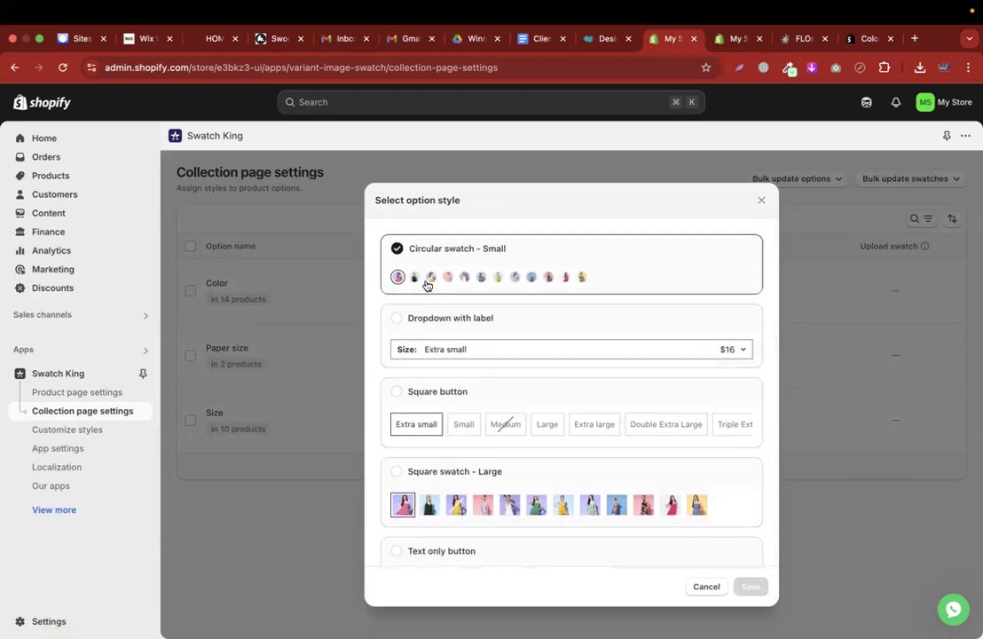
pyautogui.click(712, 589)
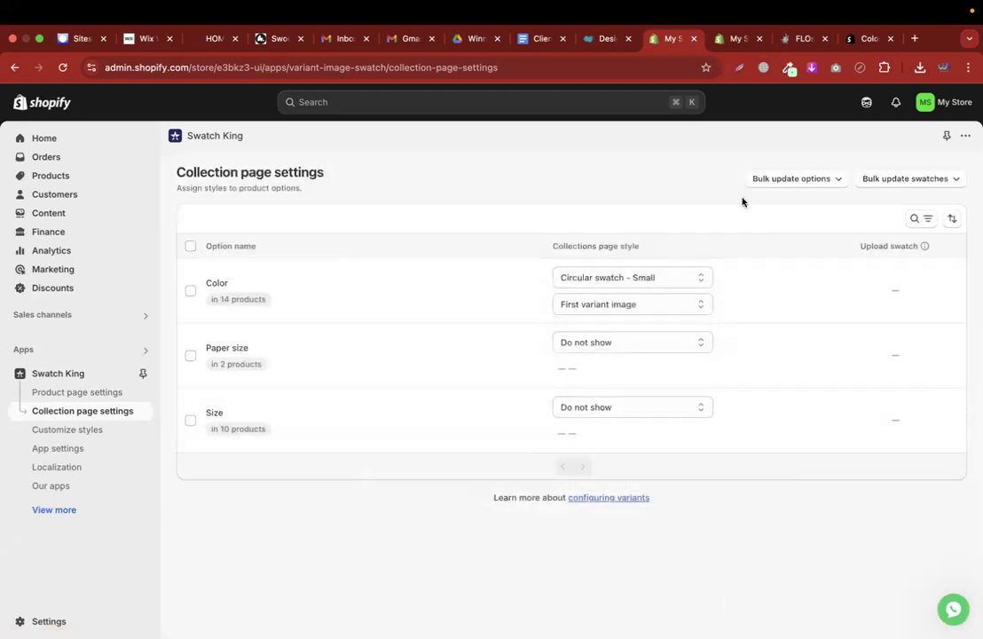
pyautogui.click(739, 39)
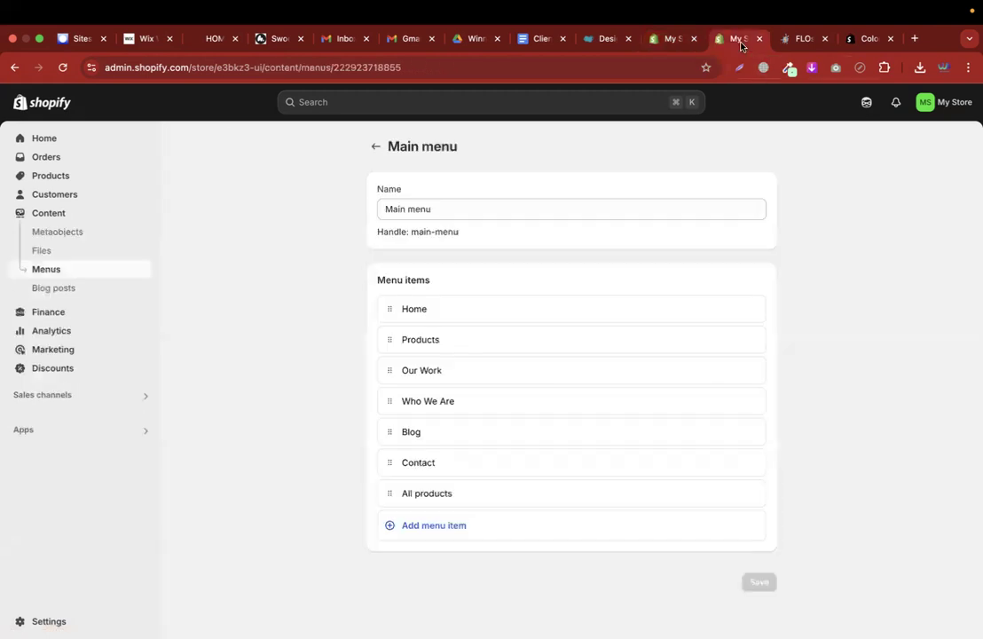
# Open the FLOstate Crop Tee product page from the storefront's All products list
pyautogui.click(799, 39)
pyautogui.click(254, 116)
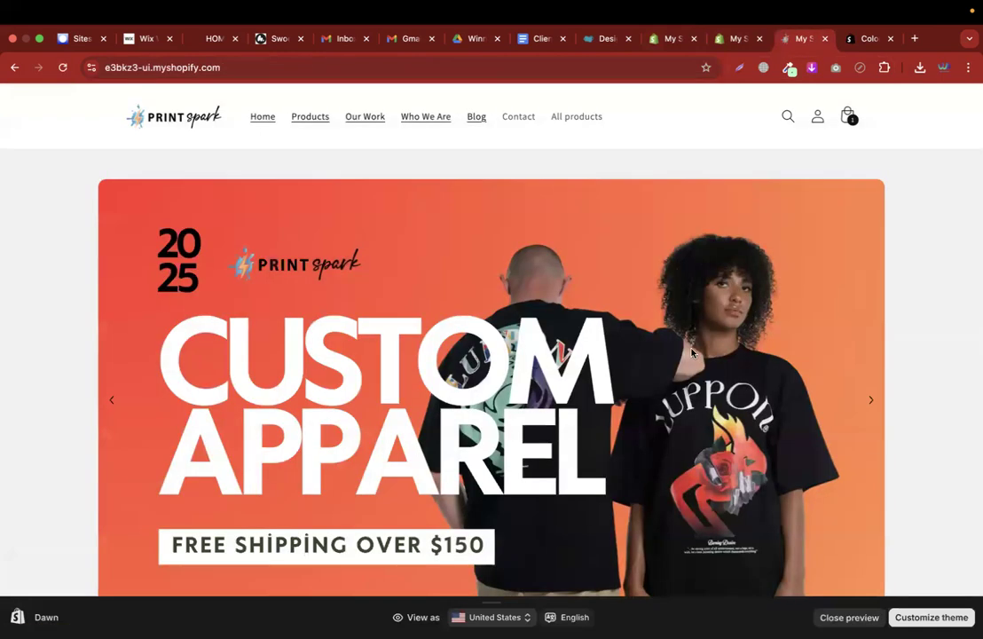
pyautogui.click(575, 118)
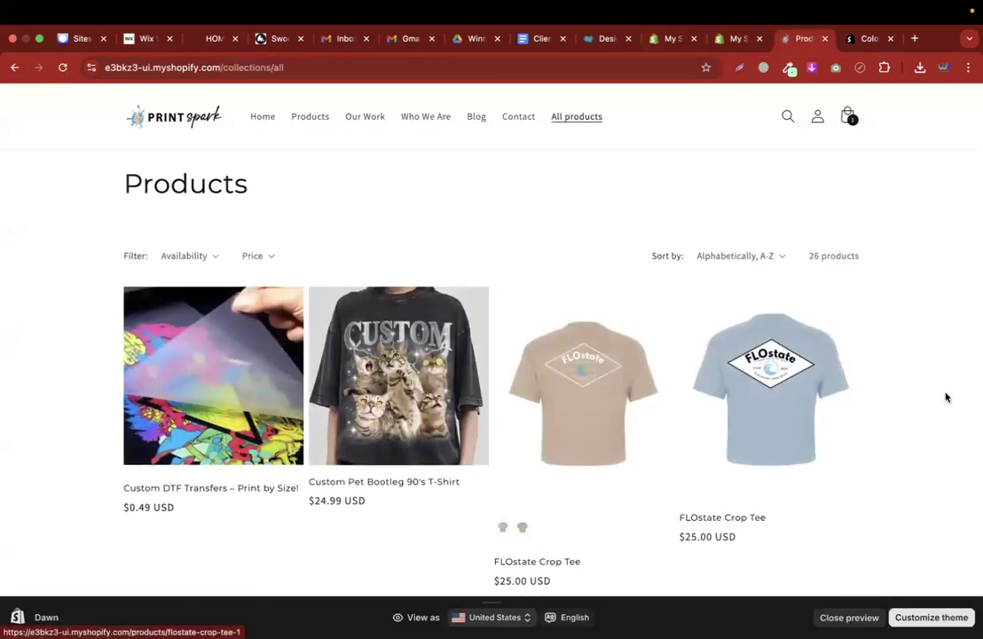
pyautogui.scroll(-3, 946, 397)
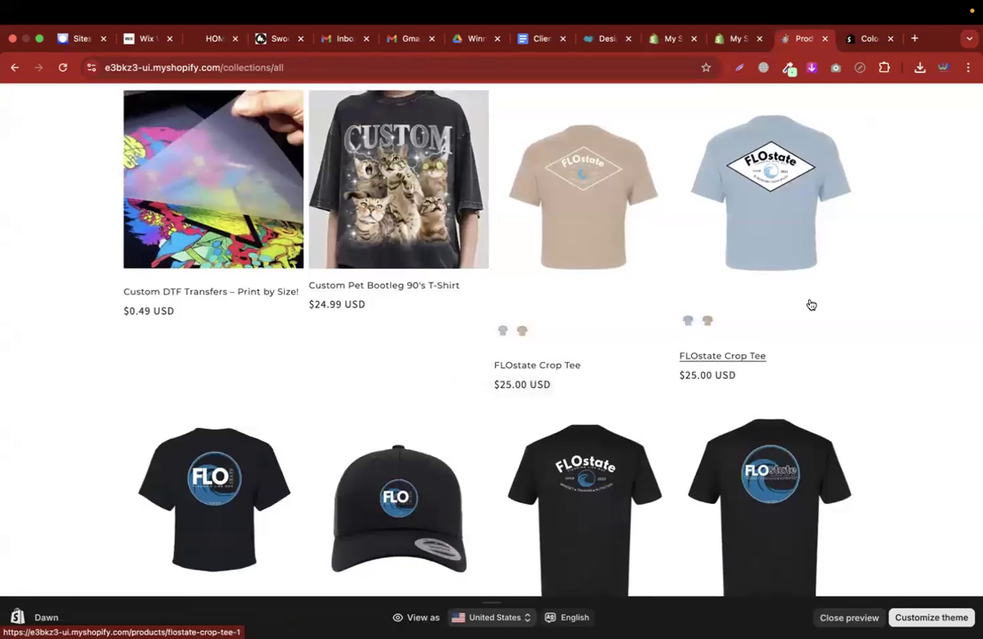
pyautogui.moveTo(482, 368); pyautogui.dragTo(572, 366)
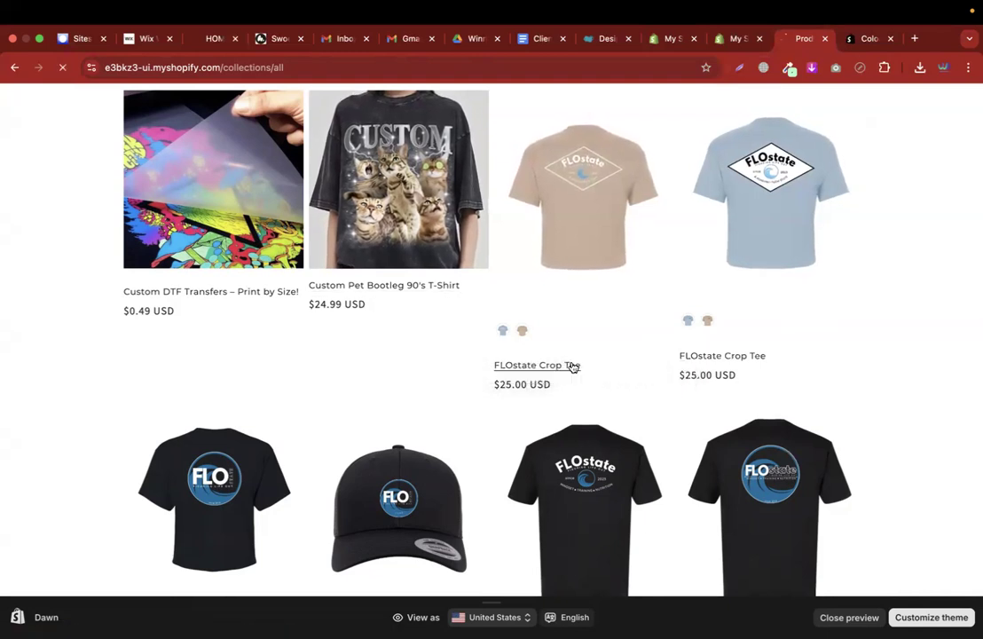
pyautogui.click(557, 240)
# Preview the Crop Tee's Tan and Light Blue colour variants
pyautogui.tripleClick(665, 199)
pyautogui.press('super+c')
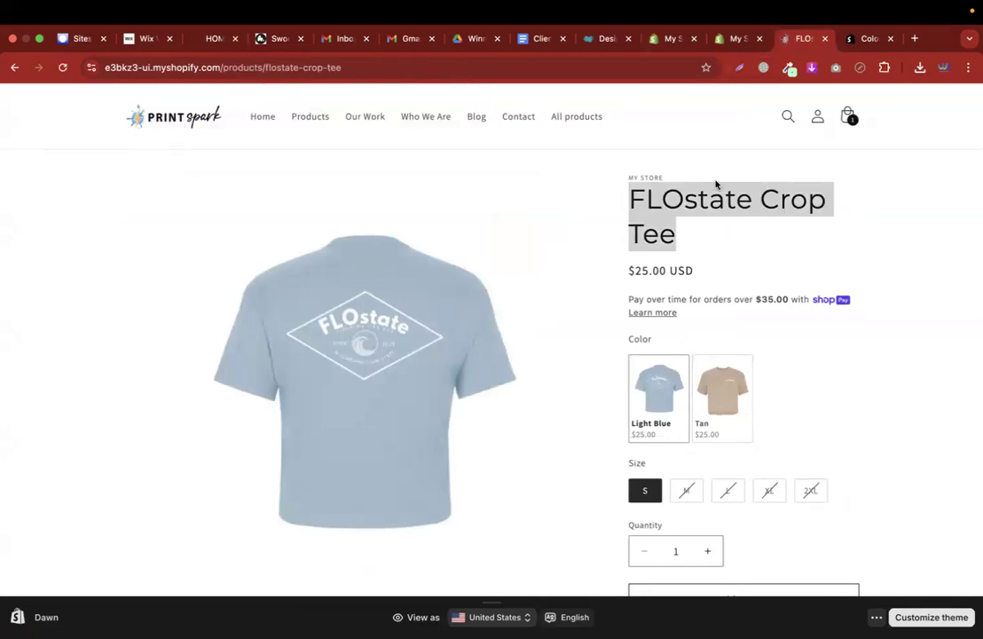
pyautogui.click(720, 397)
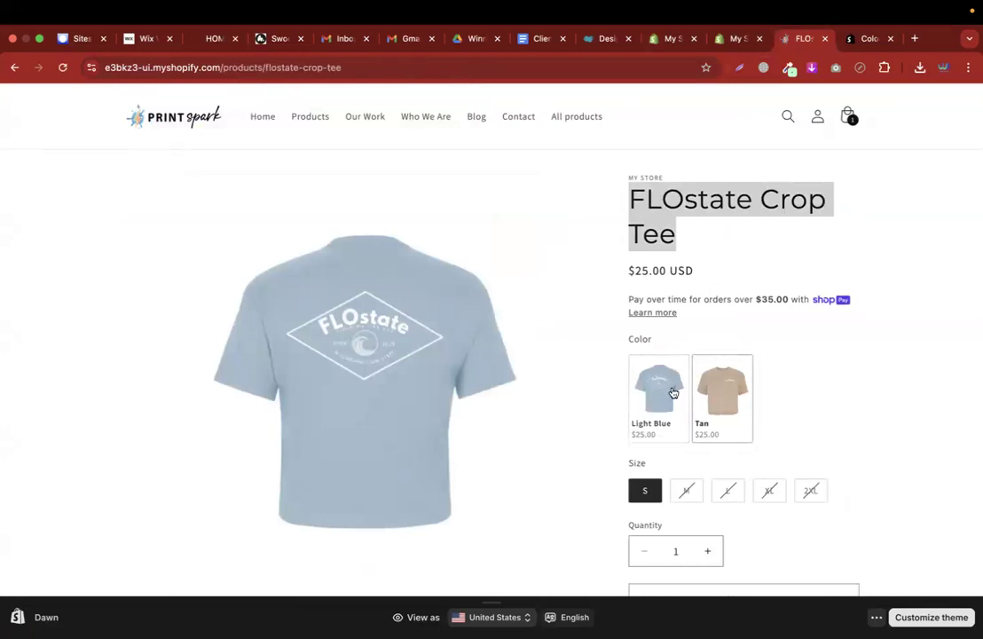
pyautogui.click(661, 386)
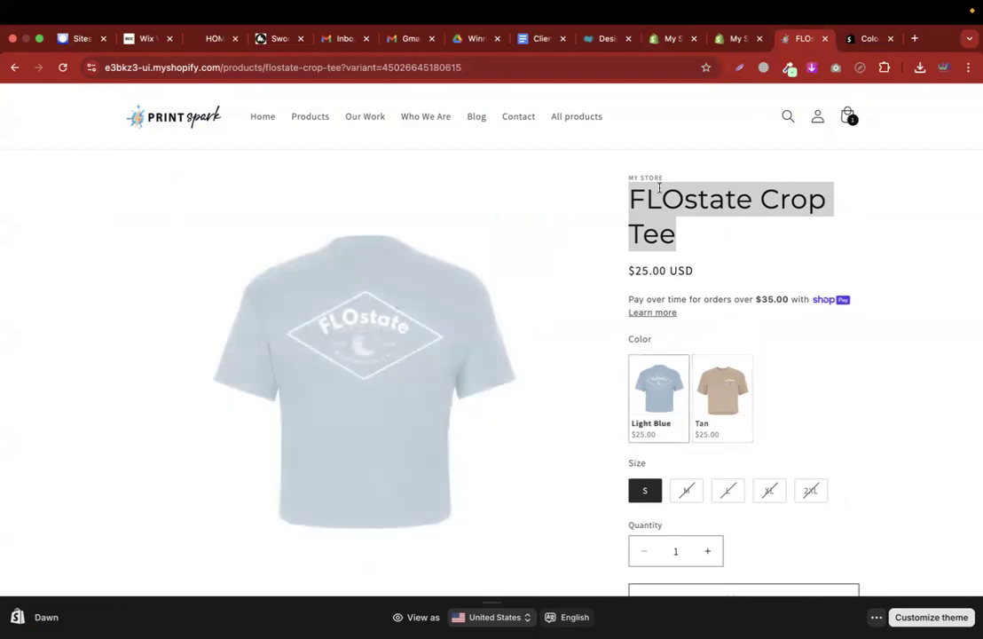
pyautogui.click(662, 39)
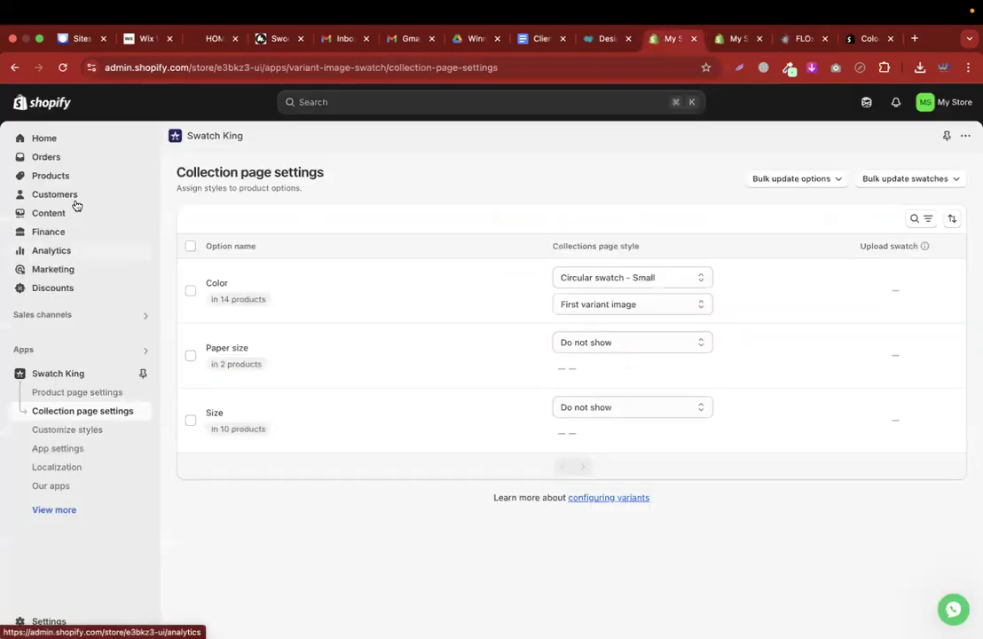
# Search admin products for 'FLOstate Crop Tee' and open the first match
pyautogui.click(63, 177)
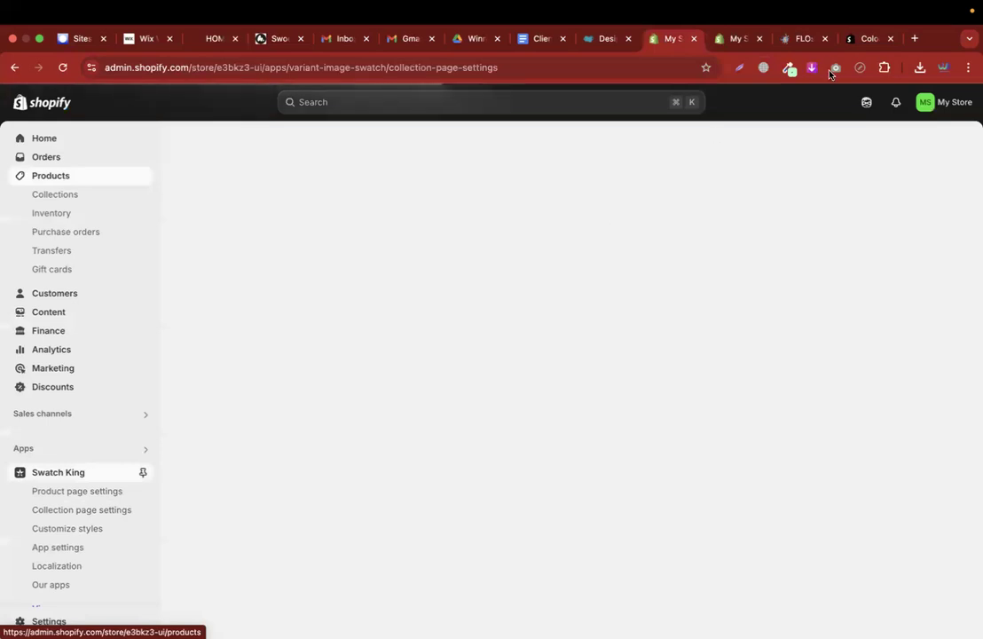
pyautogui.click(803, 38)
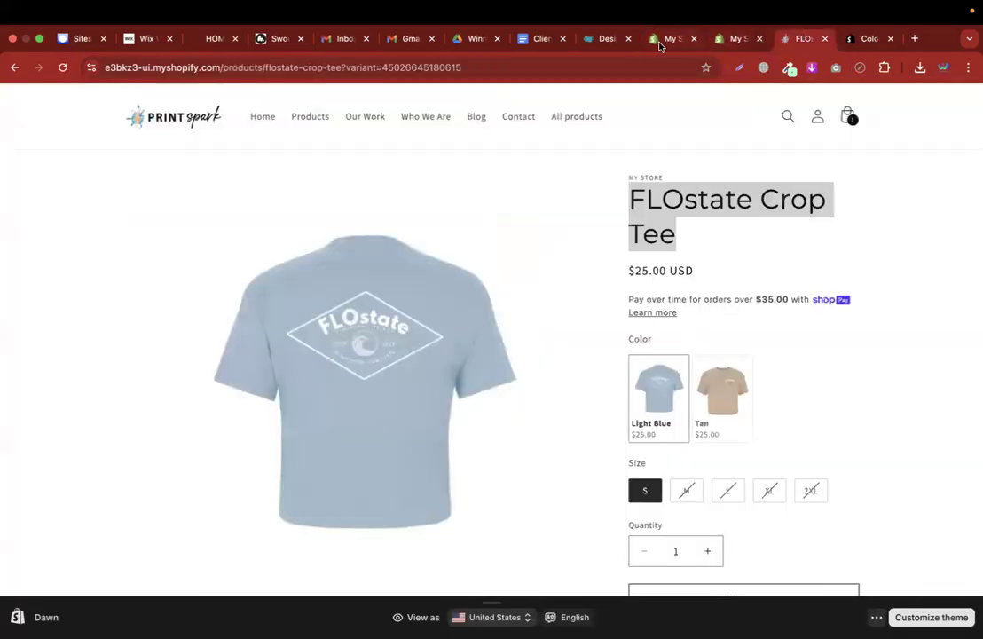
pyautogui.click(660, 41)
pyautogui.press('f')
pyautogui.press('super+v')
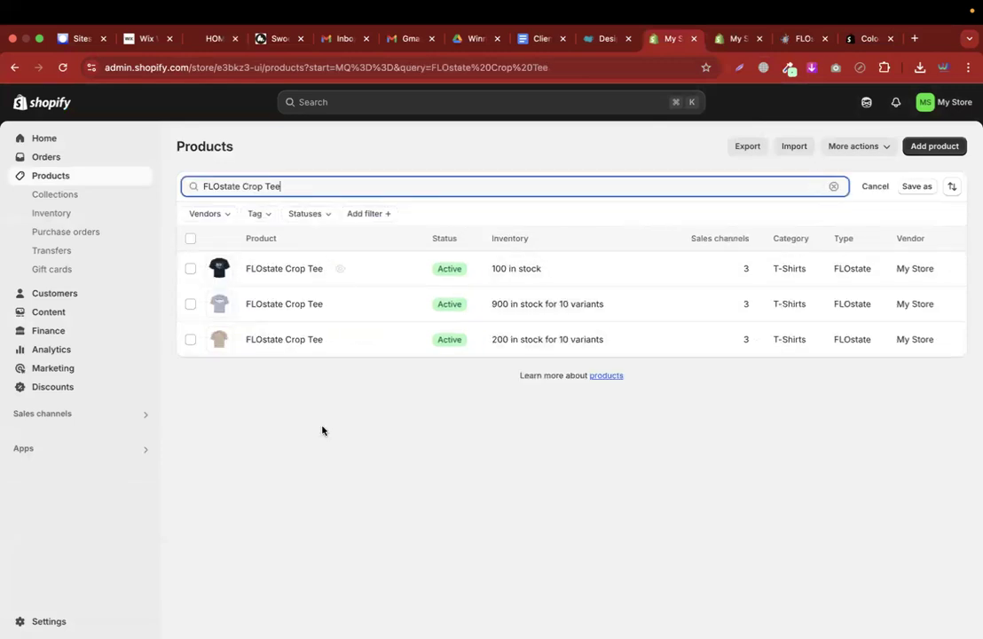
pyautogui.click(275, 270)
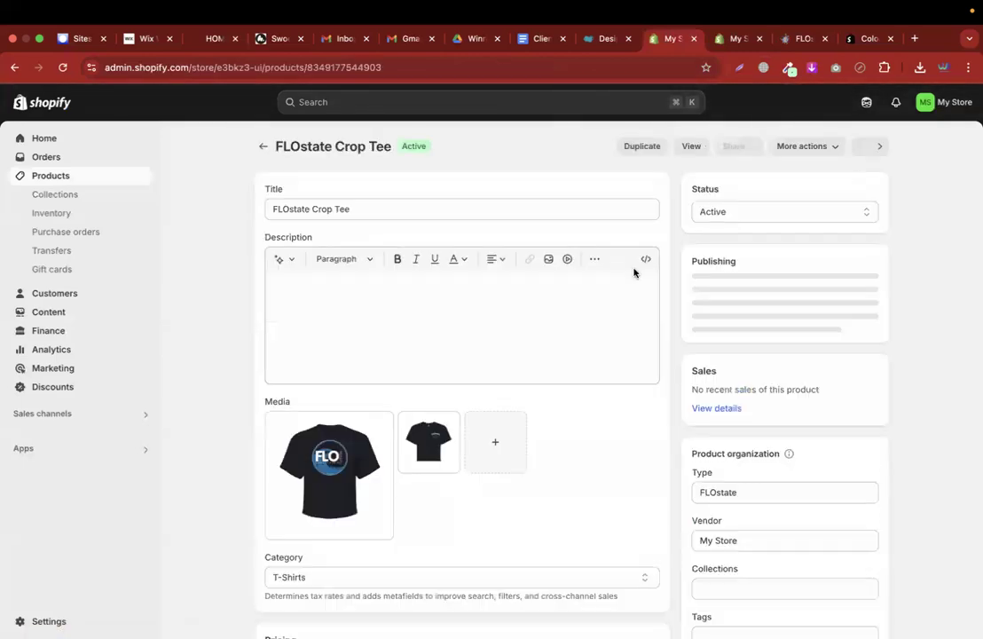
# Review its Black and White variants in sizes S to 2XL
pyautogui.scroll(-5, 547, 422)
pyautogui.scroll(-5, 547, 423)
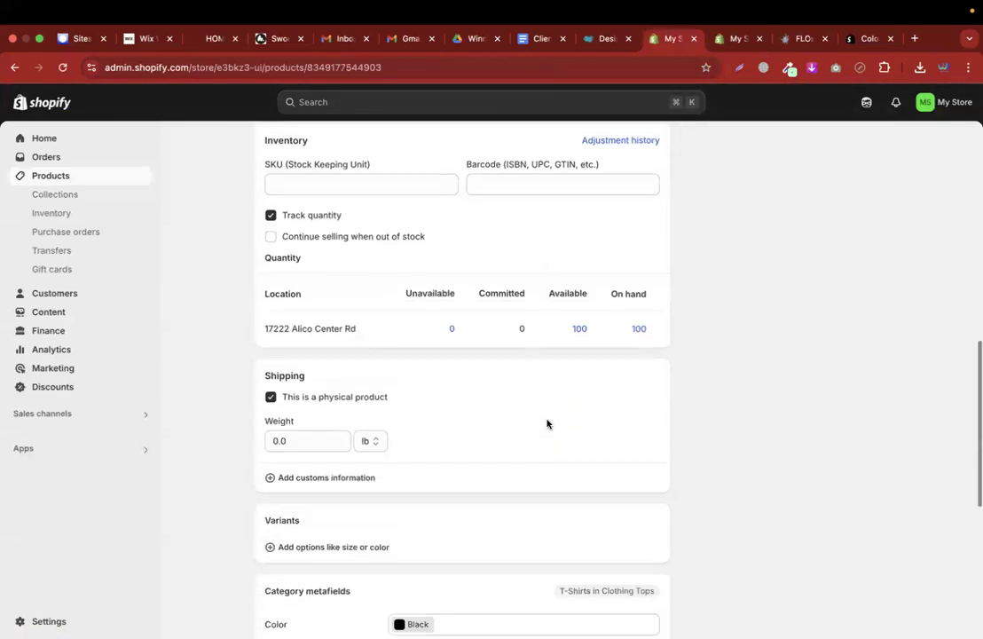
pyautogui.scroll(10, 547, 424)
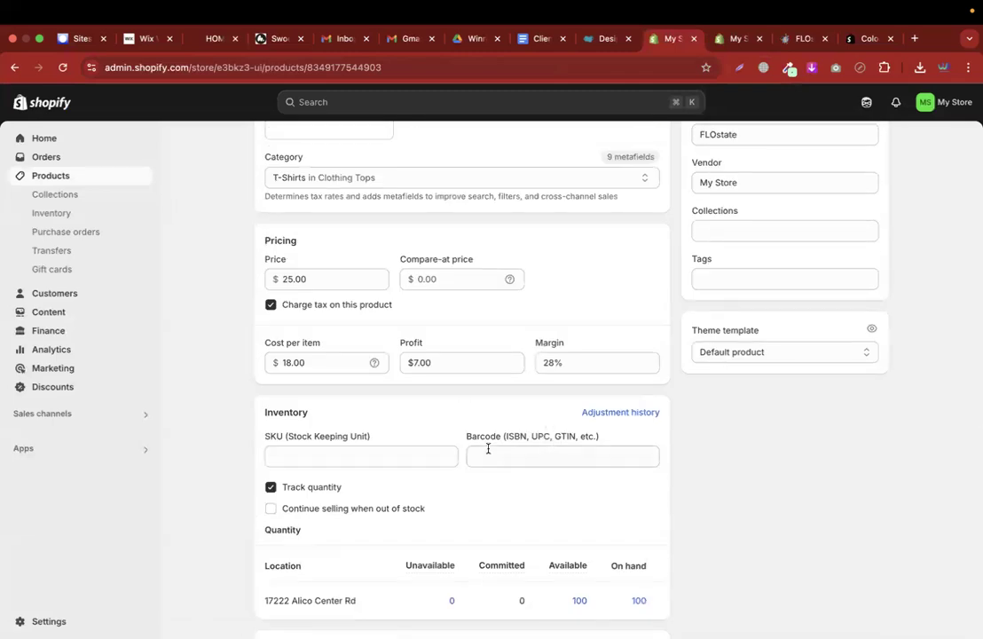
pyautogui.scroll(5, 488, 449)
pyautogui.scroll(-8, 489, 535)
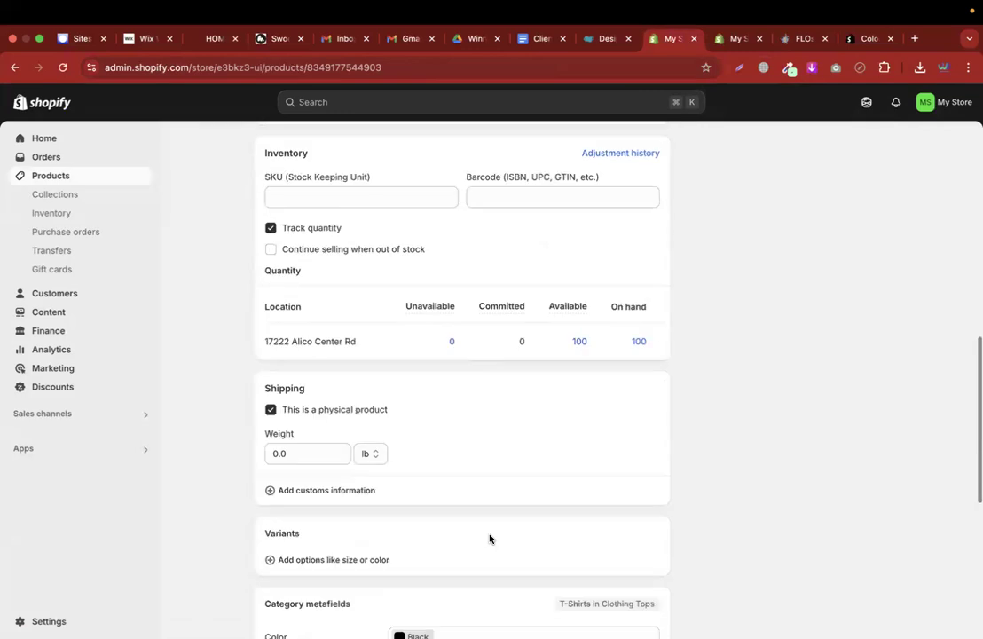
pyautogui.scroll(-3, 489, 537)
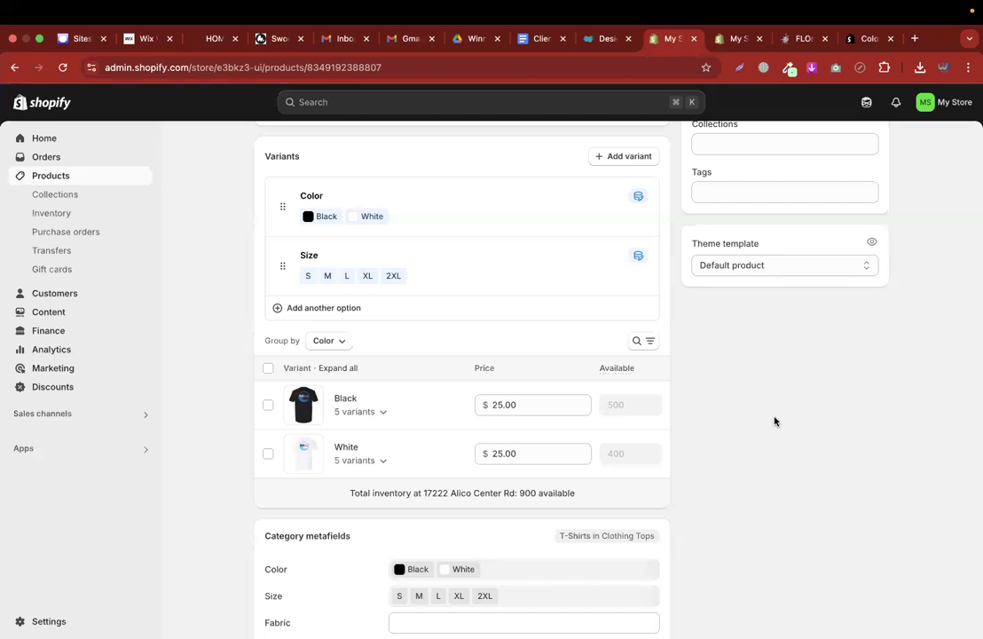
# Start adding a variant, then back out to the FLOstate Evolve Tee product page
pyautogui.scroll(10, 774, 422)
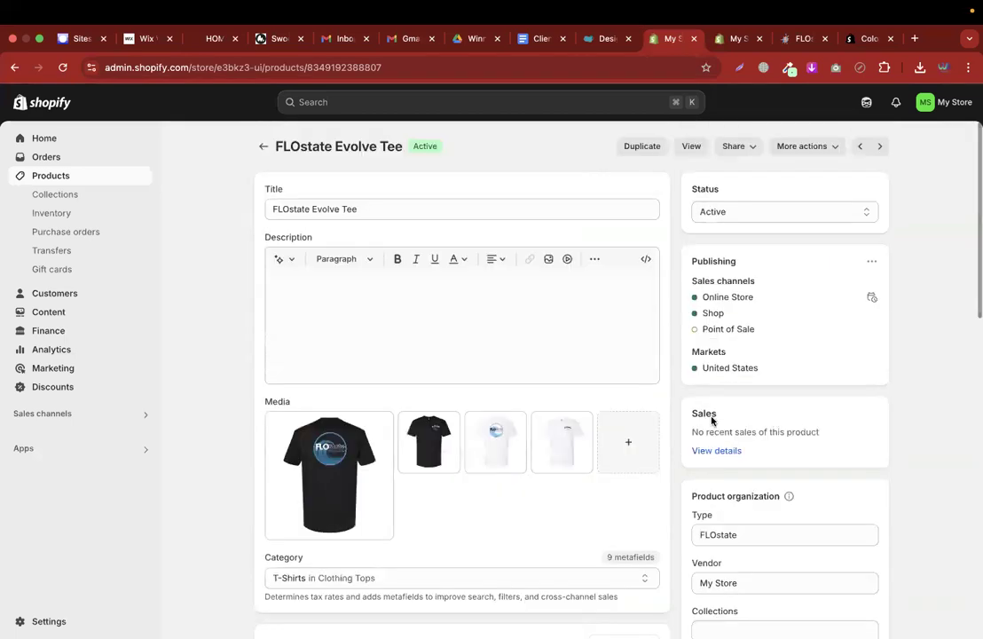
pyautogui.click(381, 210)
pyautogui.scroll(-5, 338, 320)
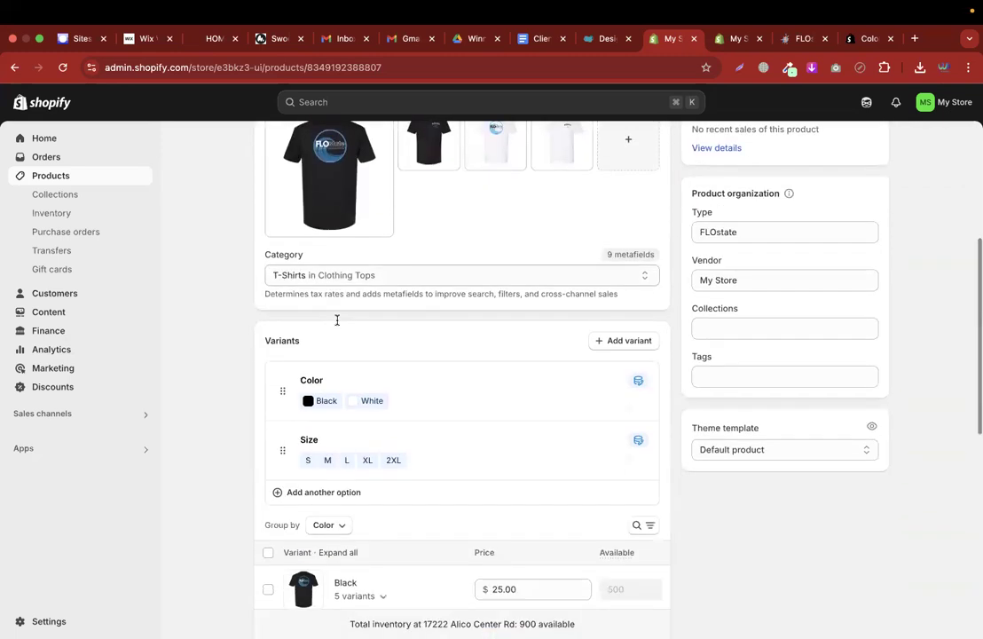
pyautogui.scroll(3, 338, 321)
pyautogui.scroll(-5, 369, 395)
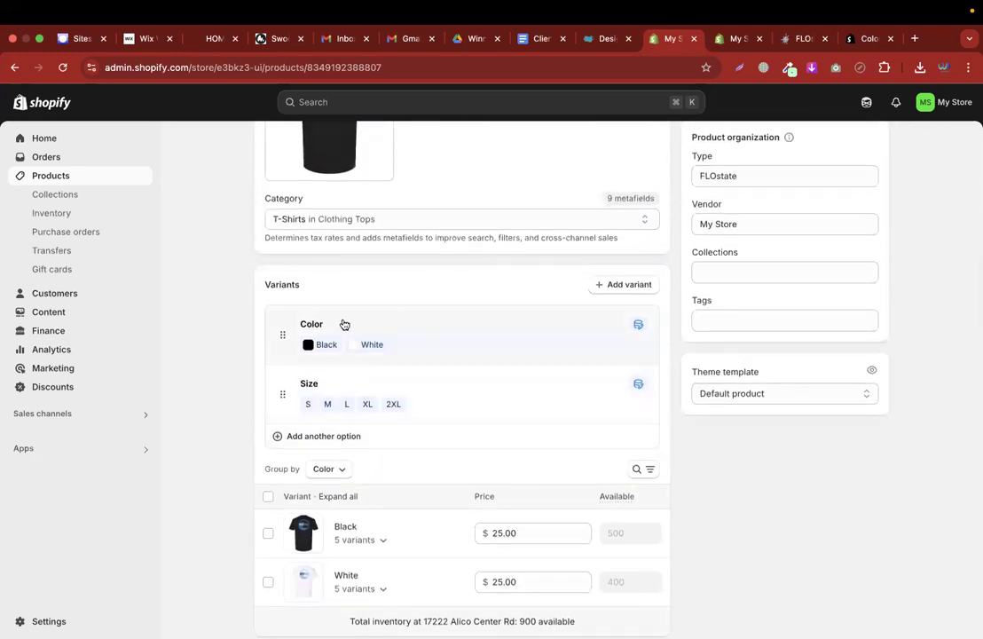
pyautogui.click(604, 293)
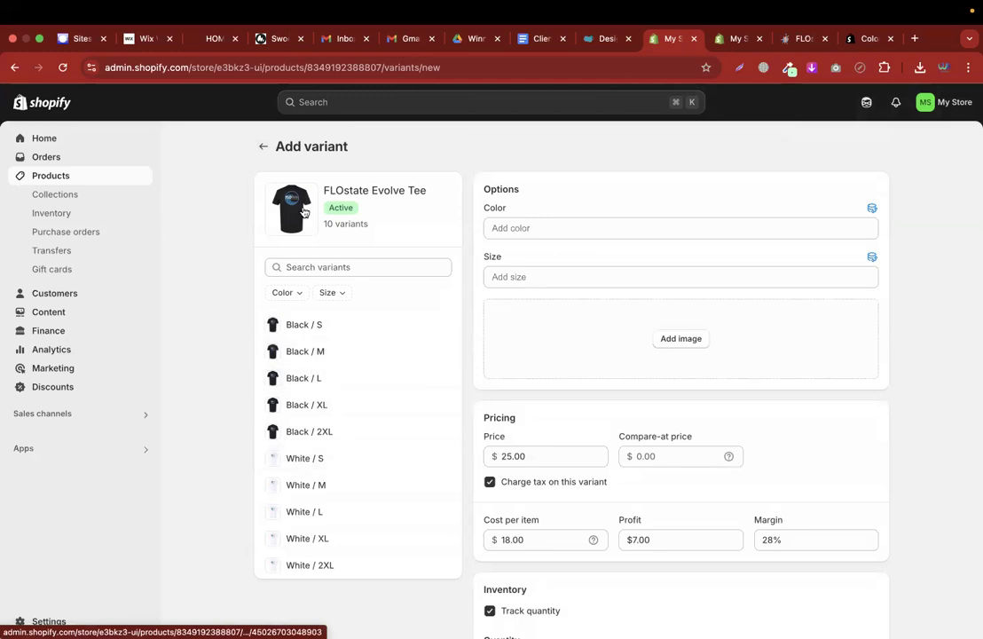
pyautogui.click(263, 147)
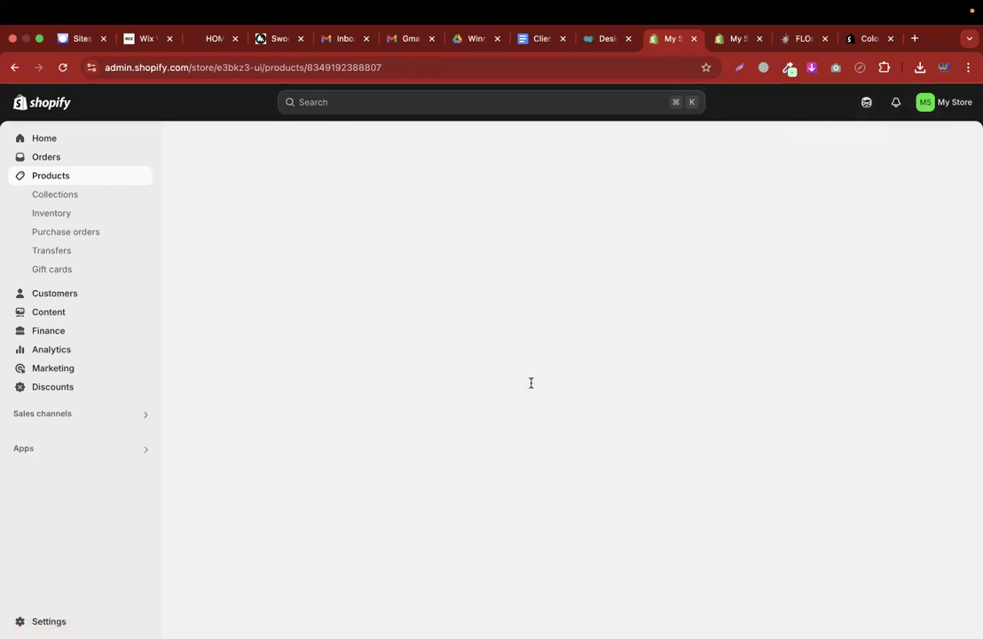
# Scroll the Evolve Tee page, then bring up the FLOstate Crop Tee storefront tab
pyautogui.scroll(-5, 469, 472)
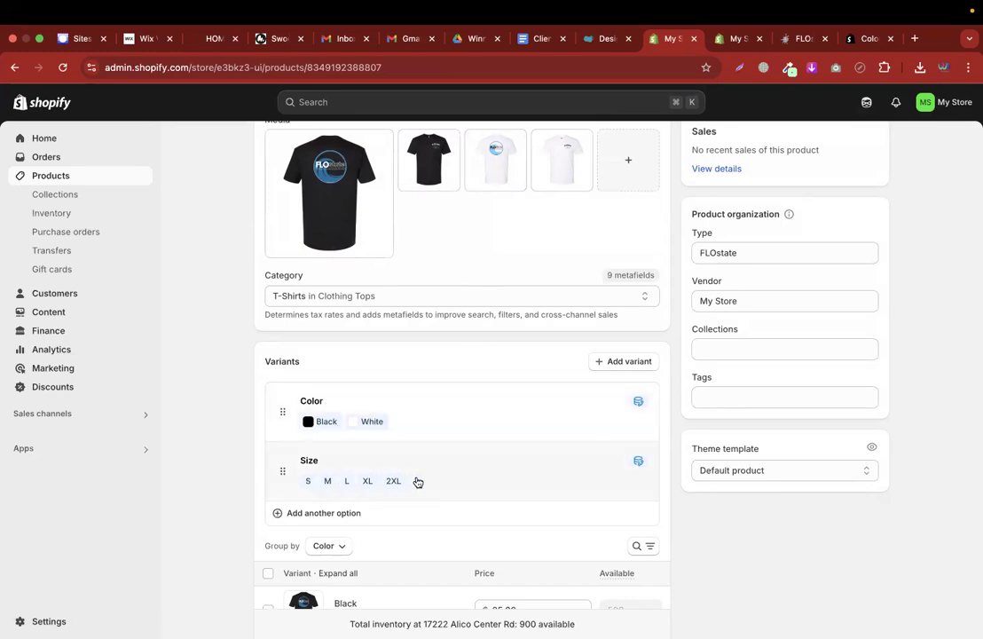
pyautogui.scroll(-2, 418, 482)
pyautogui.scroll(-2, 418, 482)
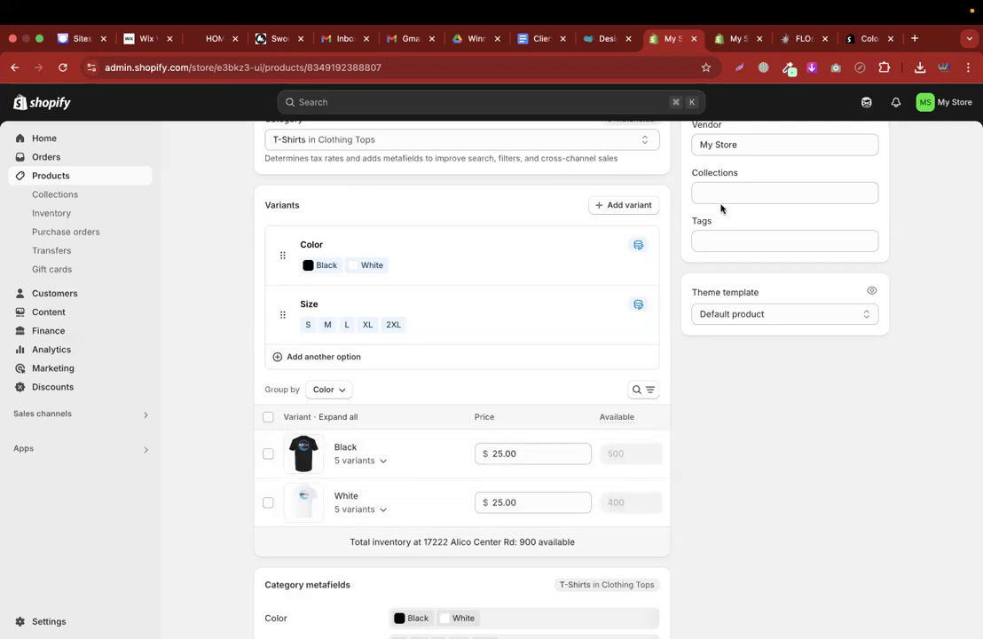
pyautogui.click(854, 39)
pyautogui.click(804, 39)
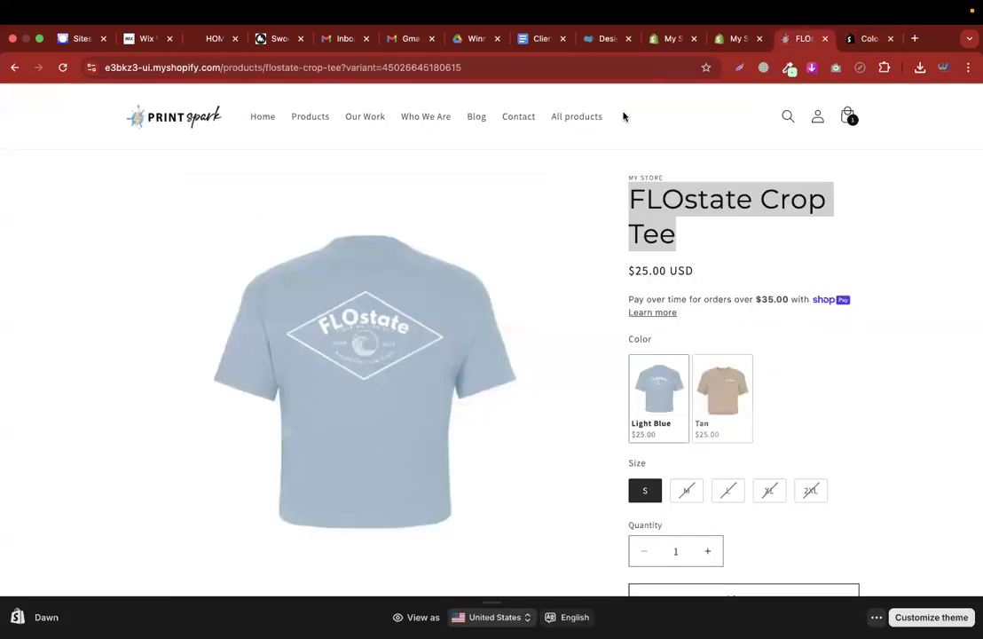
# Open the live FLOstate Evolve Tee page and preview its White and Black colours
pyautogui.click(667, 39)
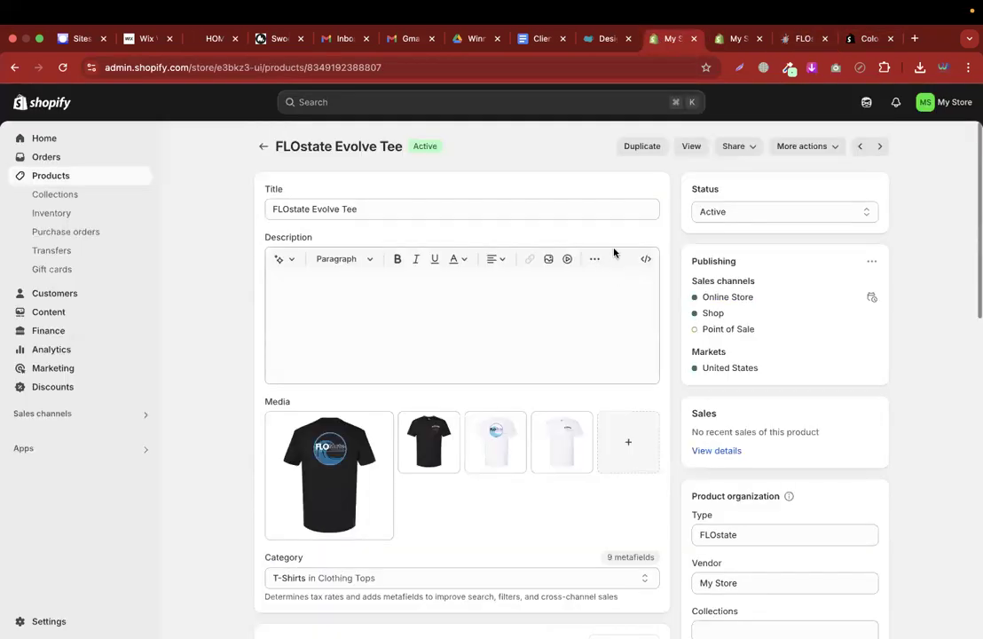
pyautogui.click(692, 149)
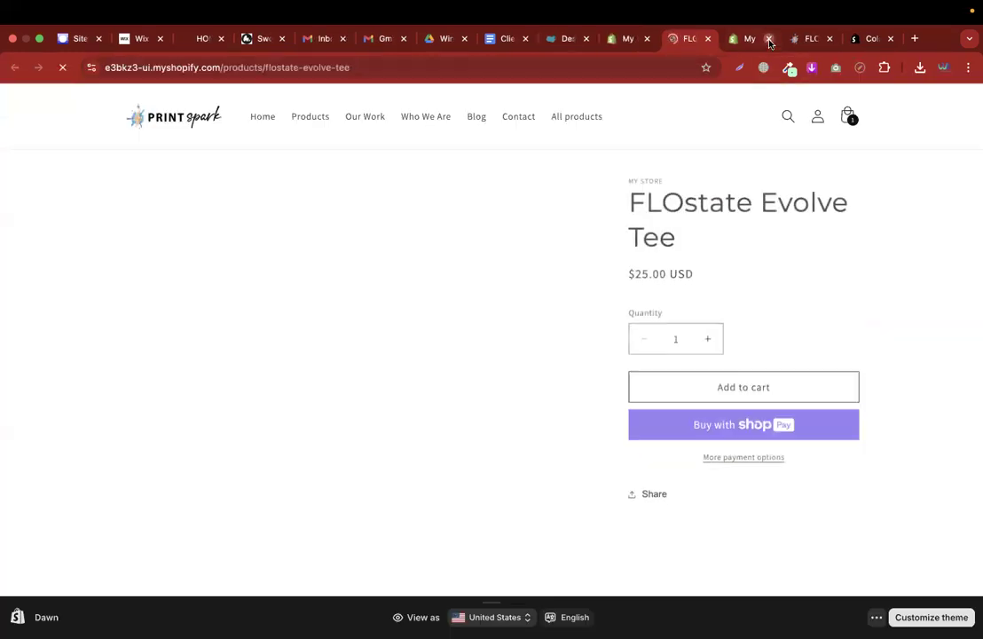
pyautogui.click(769, 39)
pyautogui.click(770, 39)
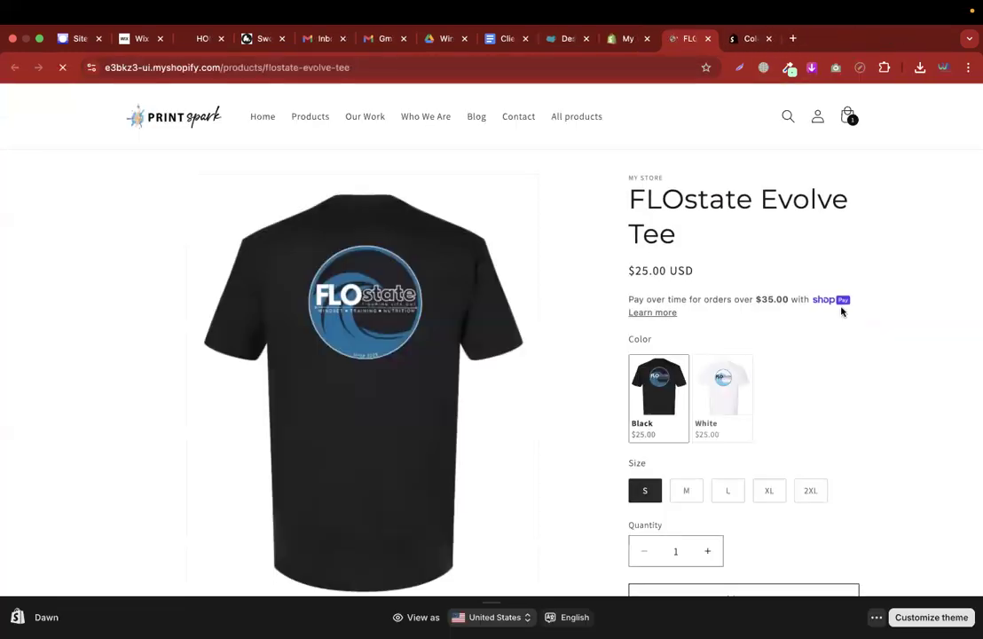
pyautogui.click(726, 388)
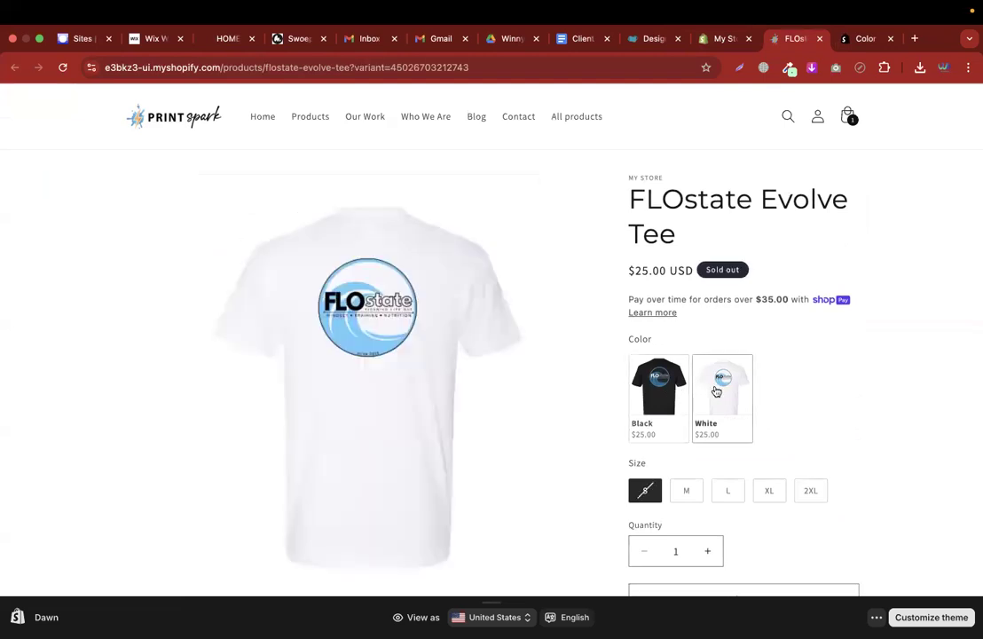
pyautogui.click(653, 392)
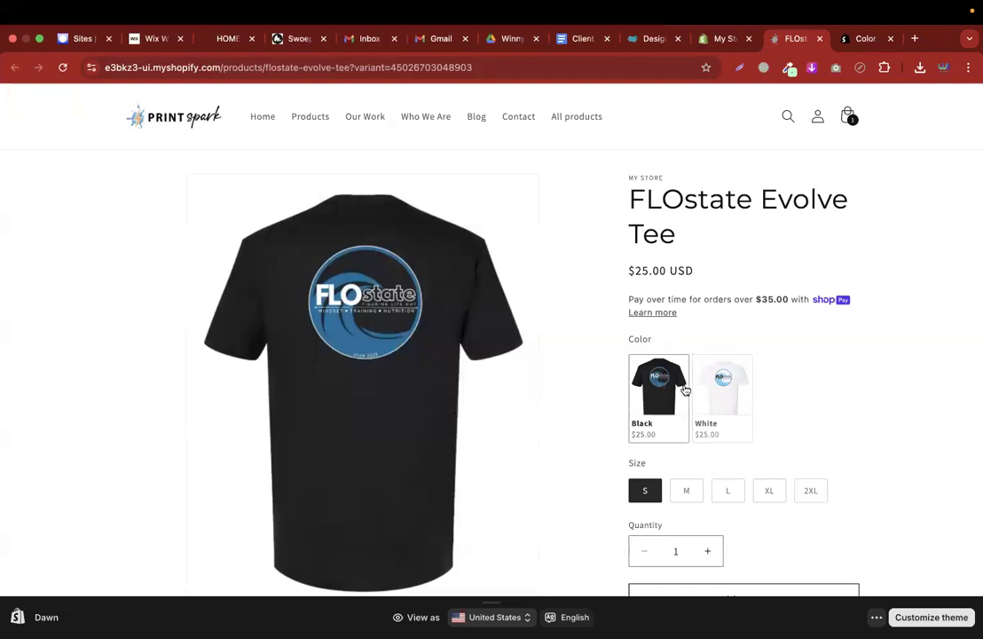
# Browse the store's all-products collection
pyautogui.click(580, 119)
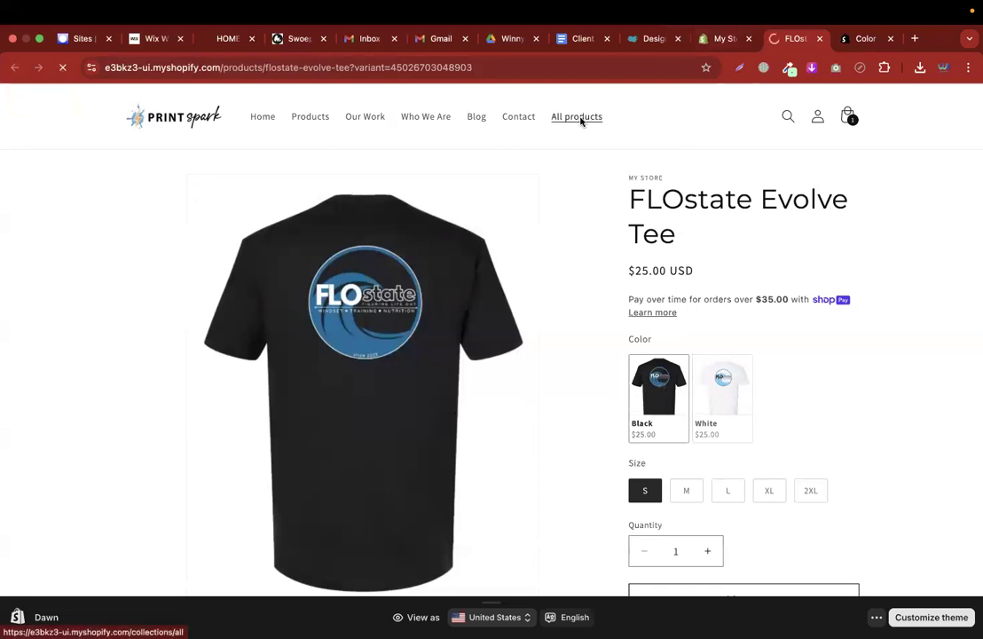
pyautogui.scroll(-5, 889, 384)
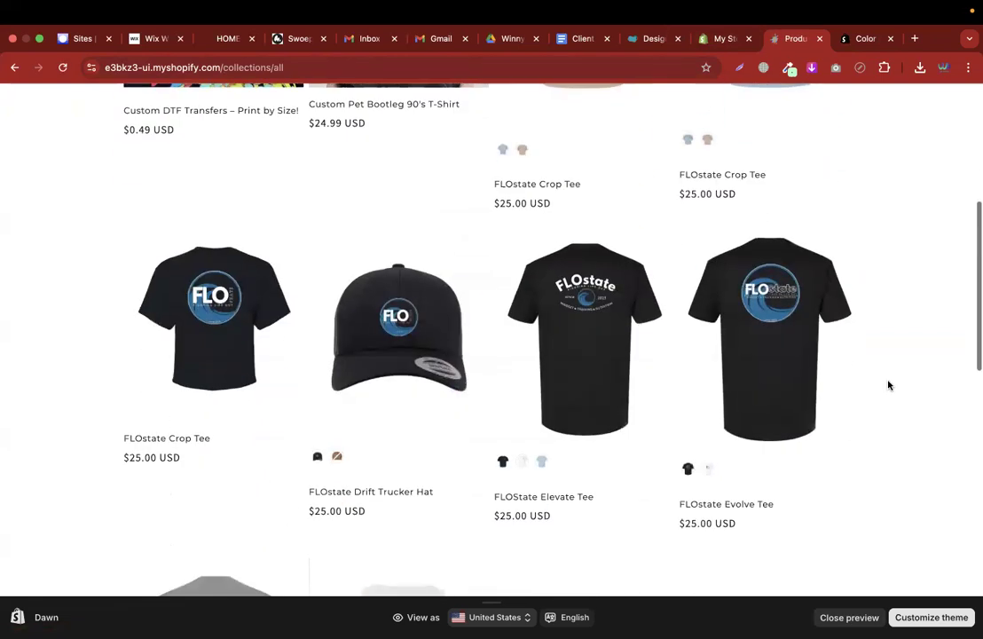
pyautogui.scroll(-2, 889, 384)
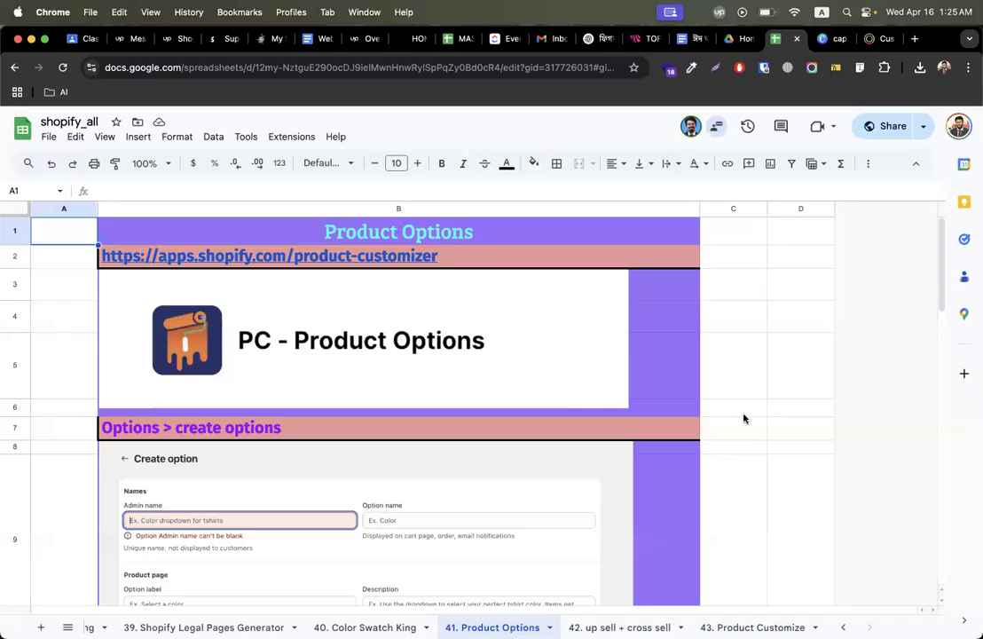
# Scroll through the 41. Product Options sheet and select cell B2 holding the app link
pyautogui.scroll(-5, 744, 418)
pyautogui.scroll(-10, 744, 418)
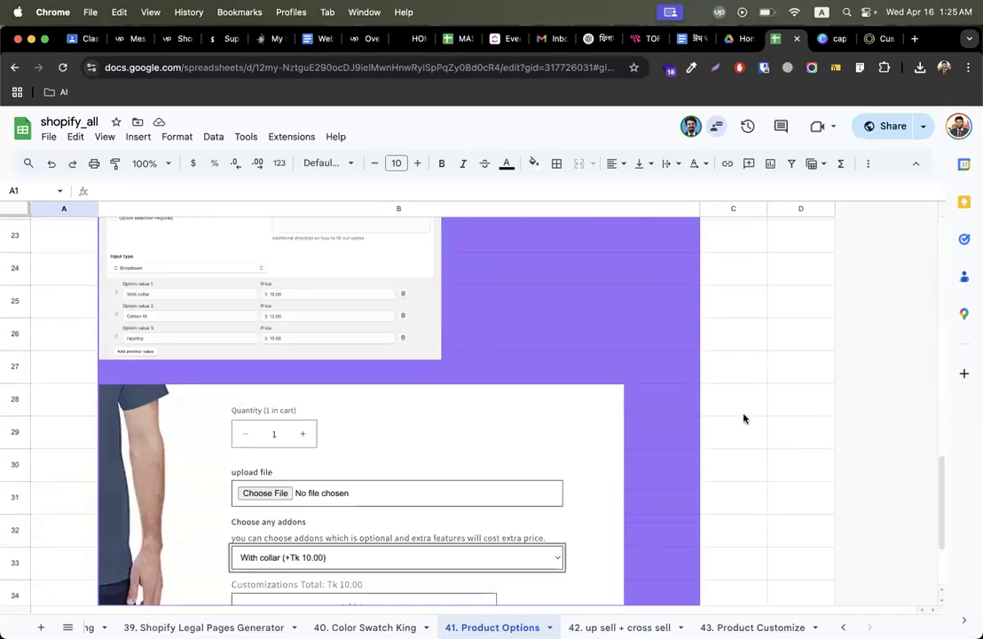
pyautogui.scroll(15, 228, 346)
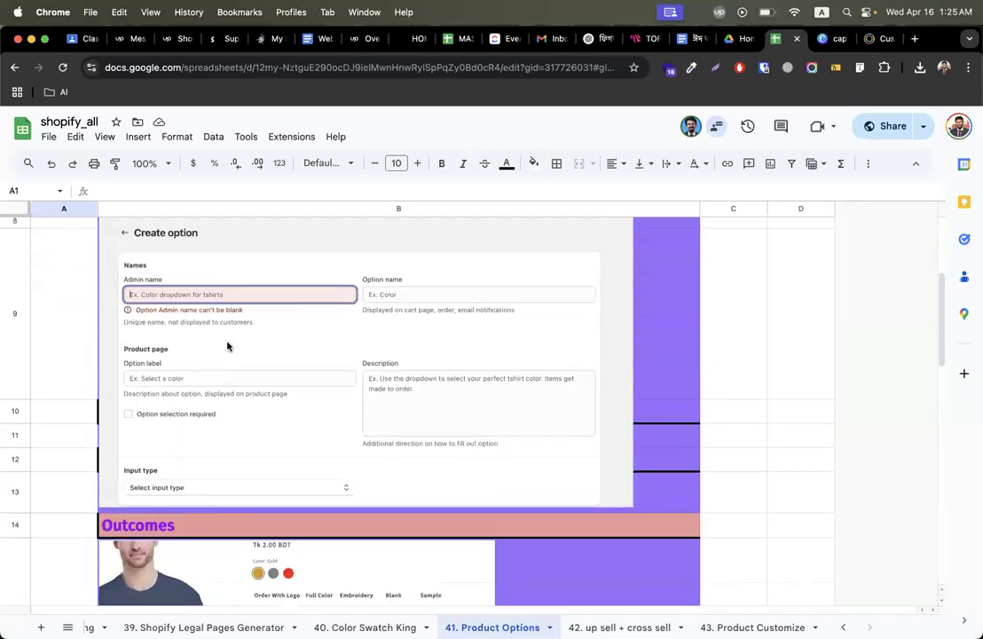
pyautogui.scroll(-12, 228, 346)
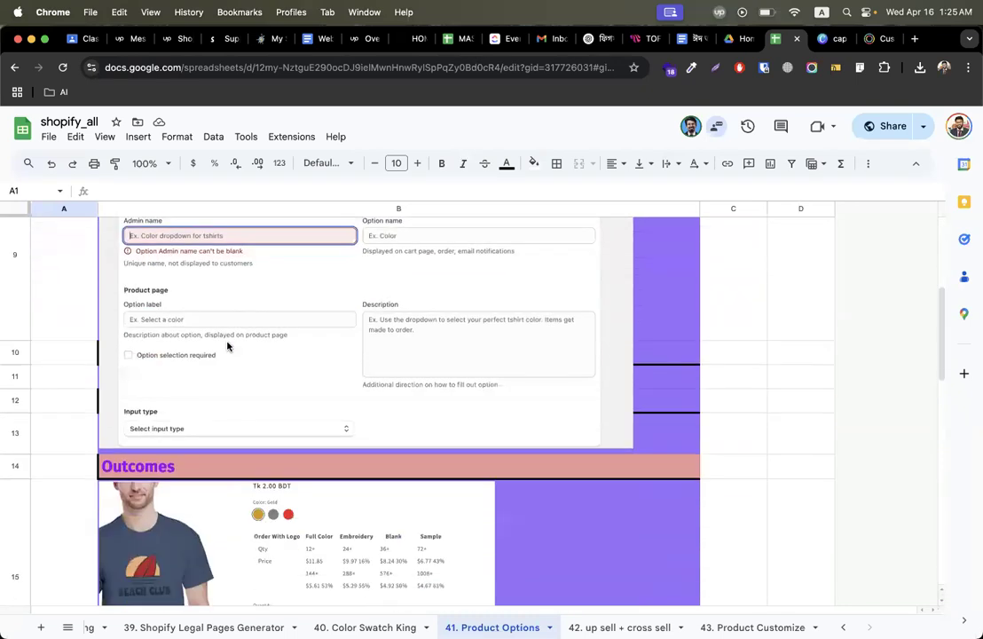
pyautogui.scroll(-4, 239, 420)
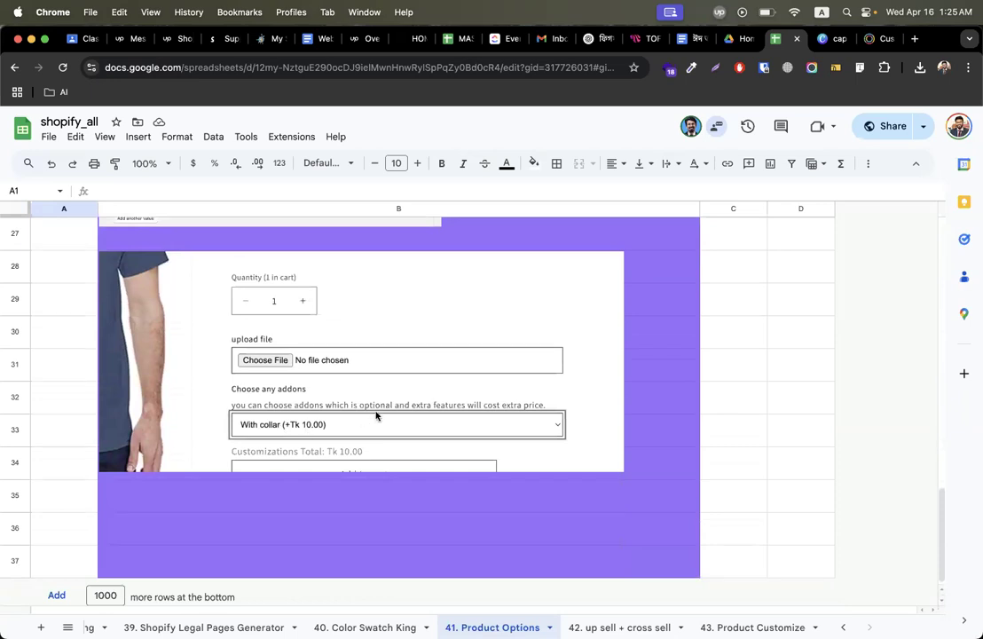
pyautogui.scroll(2, 376, 415)
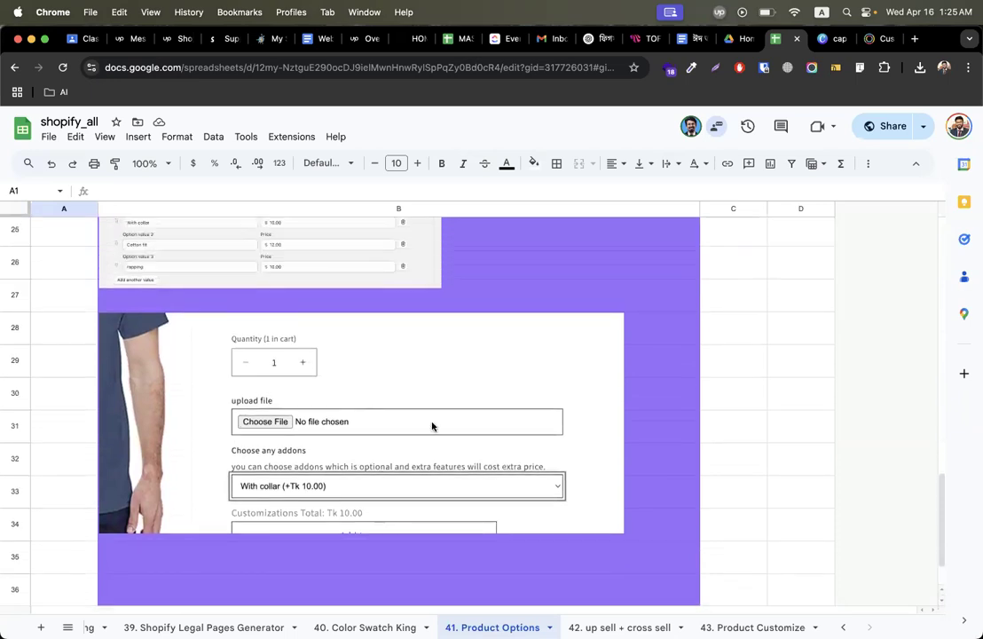
pyautogui.scroll(5, 432, 427)
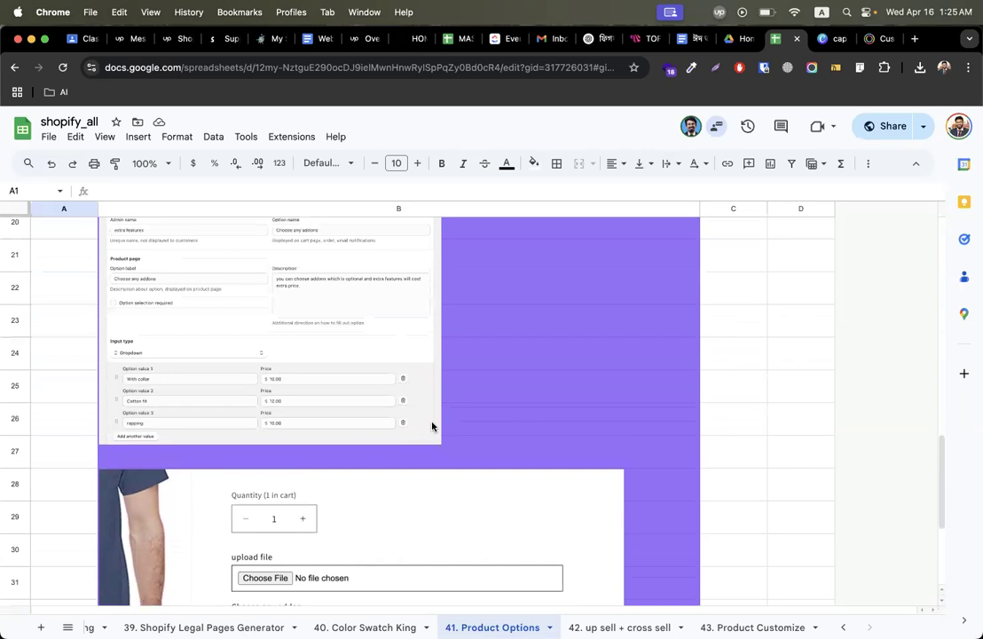
pyautogui.scroll(15, 550, 401)
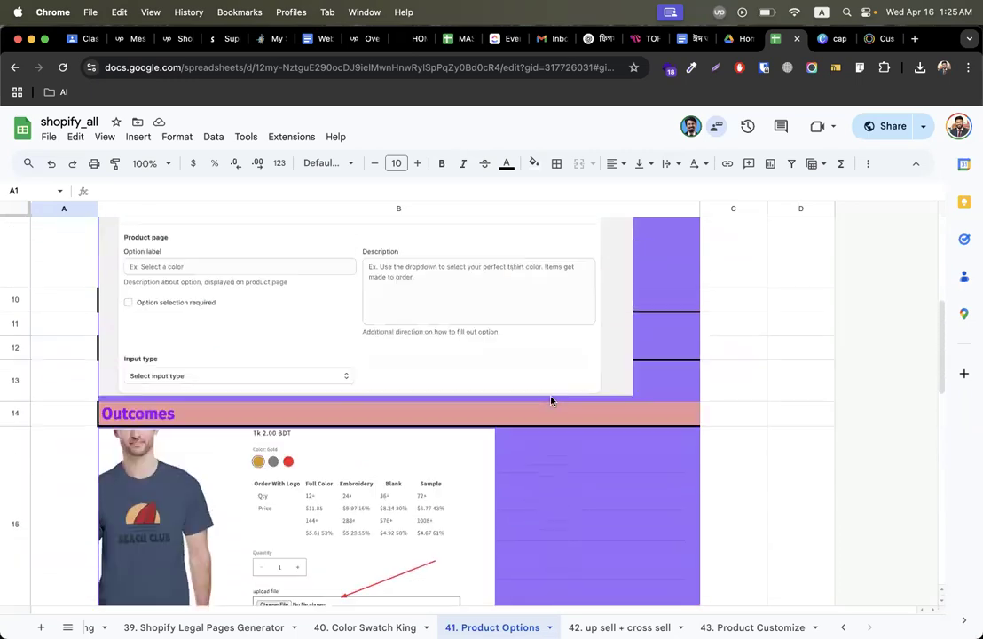
pyautogui.click(359, 258)
# Copy the link, load apps.shopify.com/product-customizer in a new tab, and install PC - Product Options
pyautogui.press('super+c')
pyautogui.hotkey('ctrl', 'Right')
pyautogui.hotkey('ctrl', 'Right')
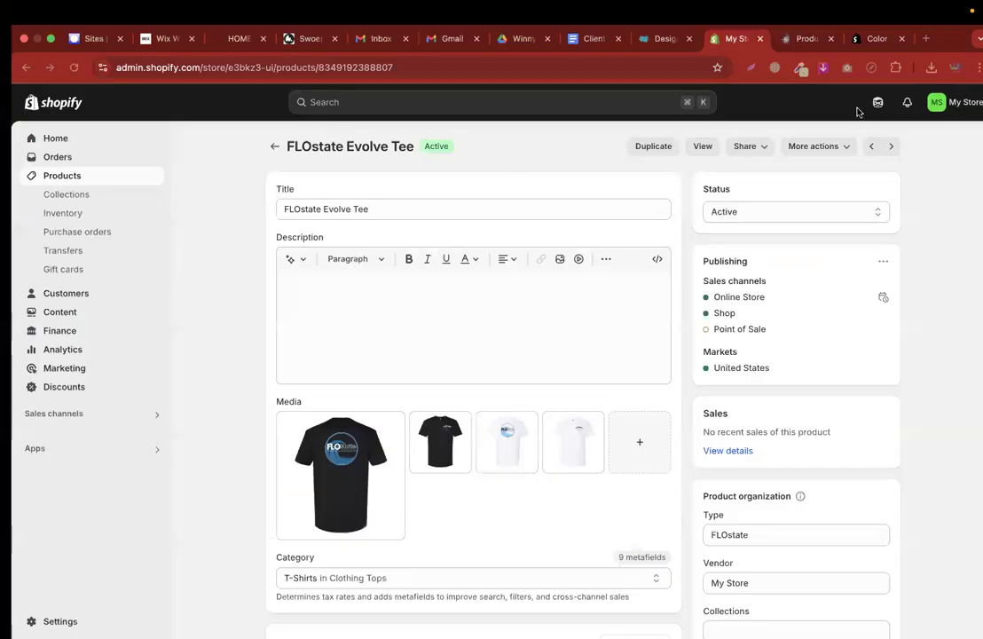
pyautogui.click(915, 39)
pyautogui.press('super+v')
pyautogui.press('Return')
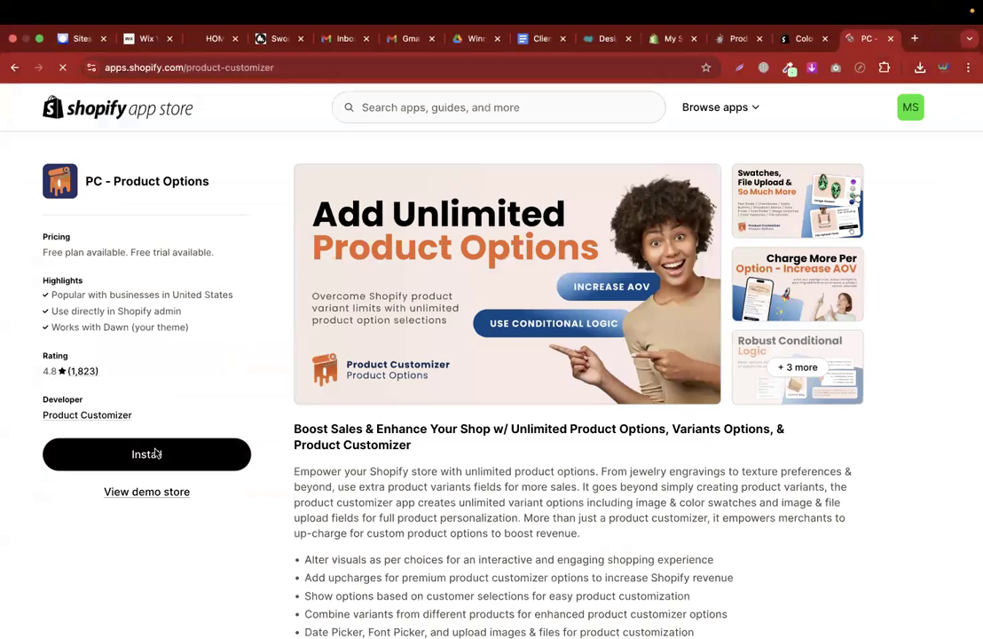
pyautogui.click(145, 452)
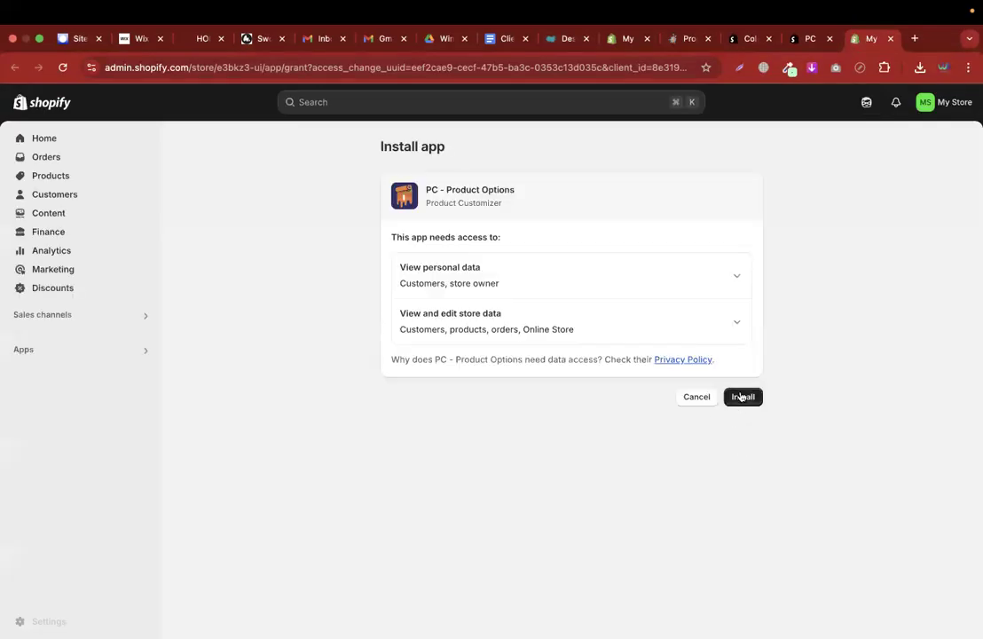
pyautogui.click(742, 396)
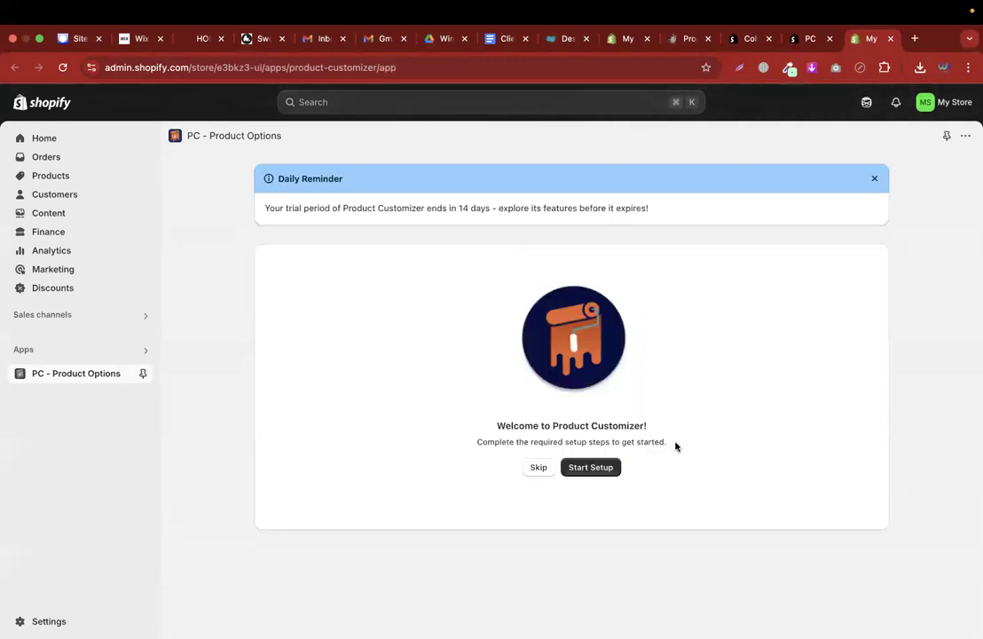
# Start the Product Customizer setup, dismiss the support chat, then go to Online Store themes
pyautogui.click(609, 471)
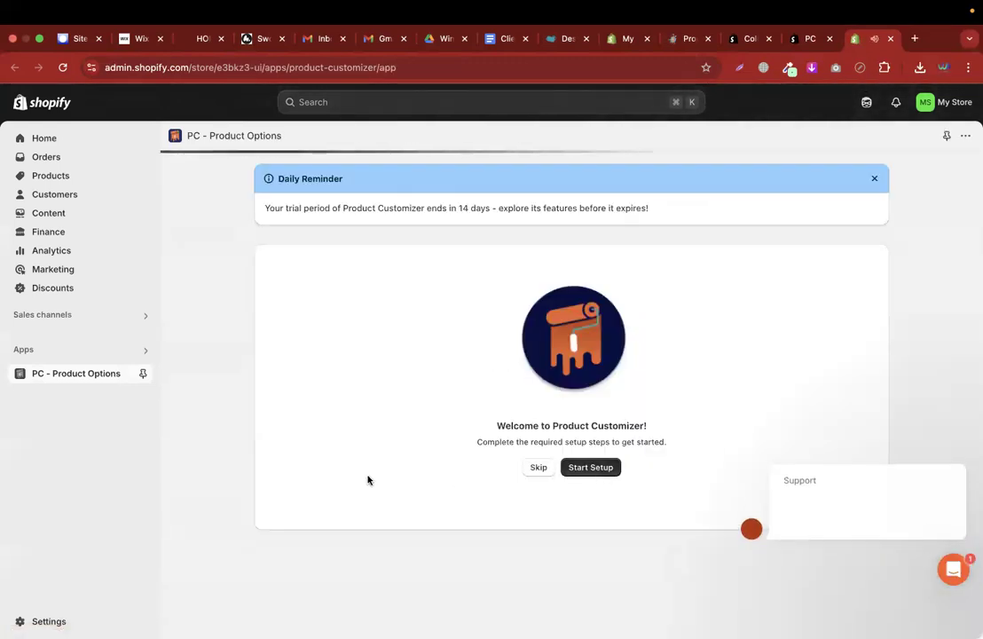
pyautogui.click(939, 446)
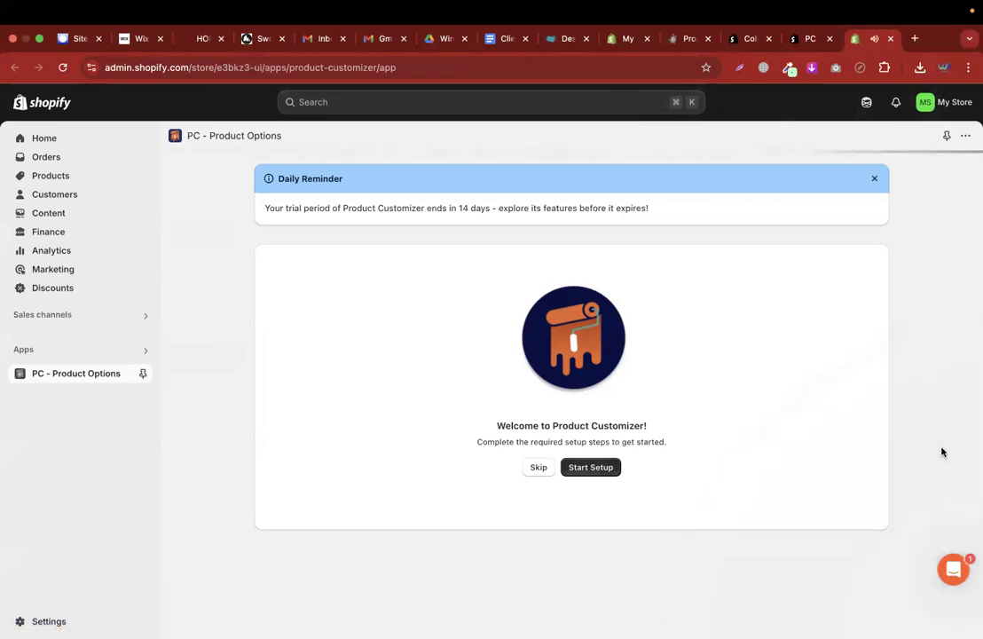
pyautogui.click(593, 471)
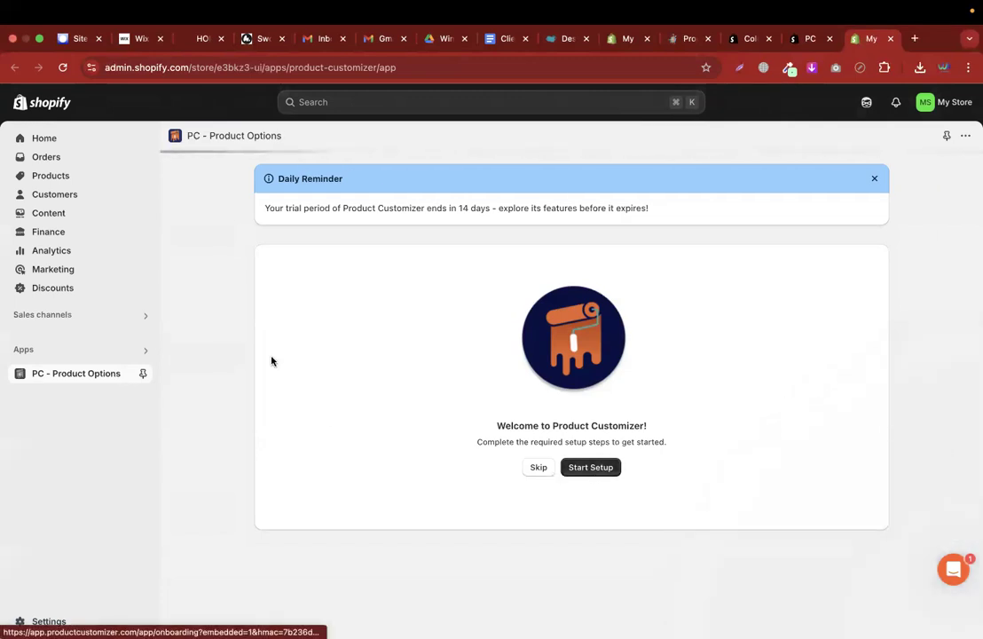
pyautogui.click(109, 317)
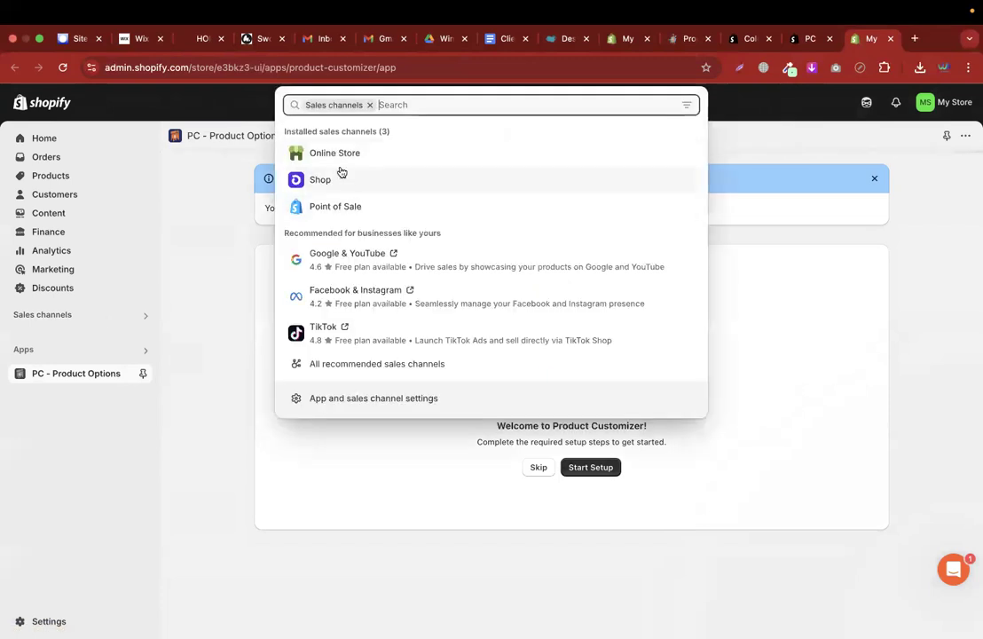
pyautogui.click(335, 156)
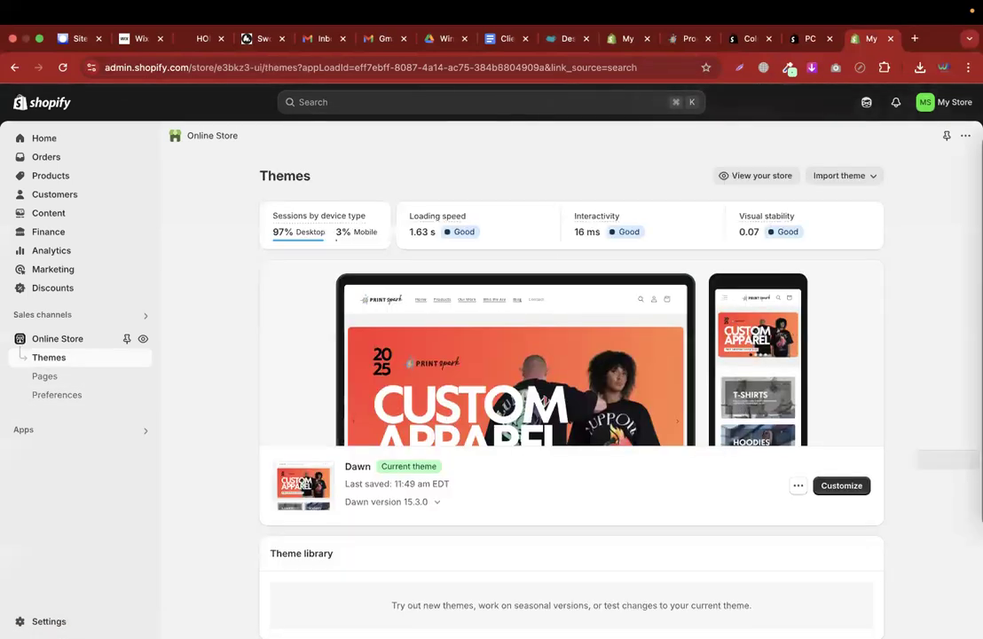
pyautogui.doubleClick(351, 471)
# Turn on Product Customizer Embed in Dawn's app embeds, save, and exit to the themes list
pyautogui.click(865, 493)
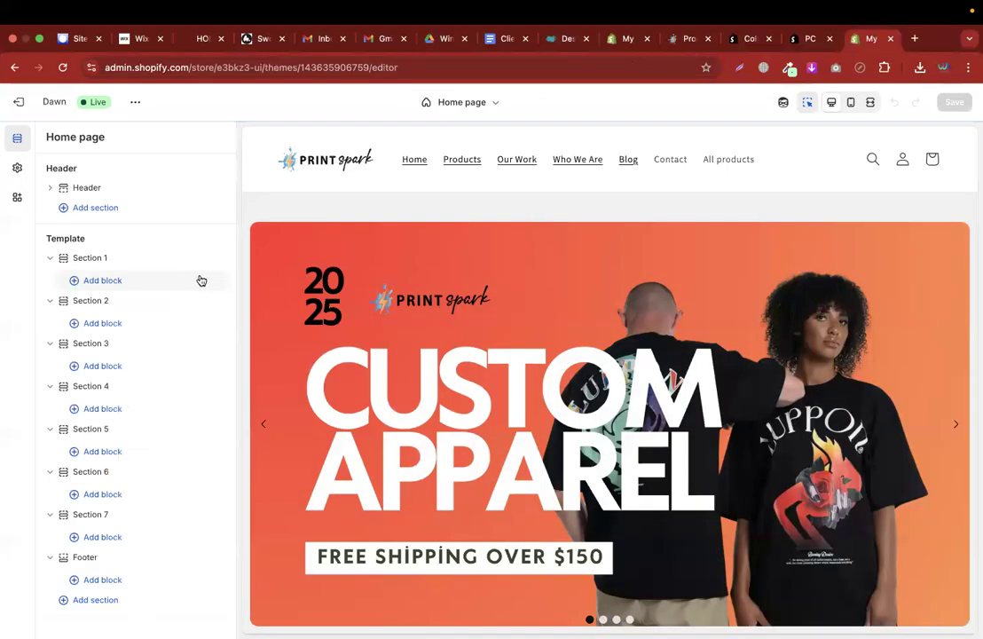
pyautogui.click(19, 199)
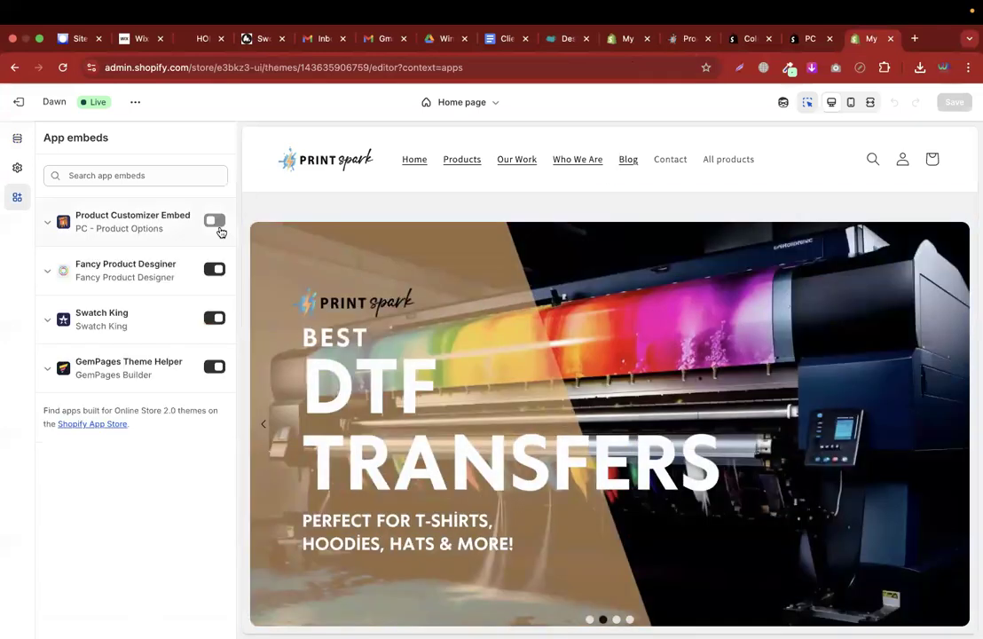
pyautogui.click(217, 224)
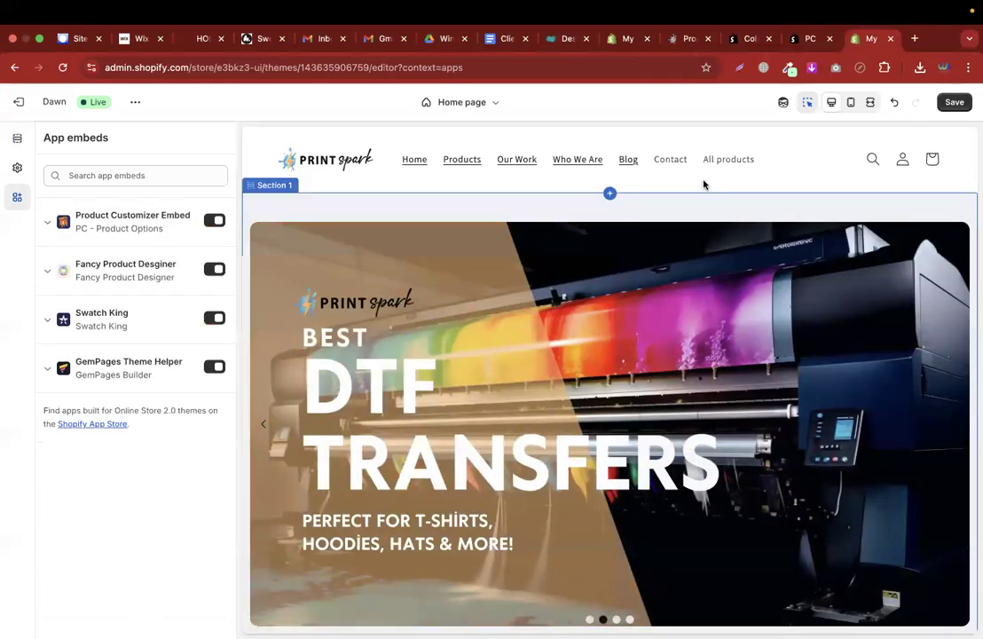
pyautogui.click(952, 102)
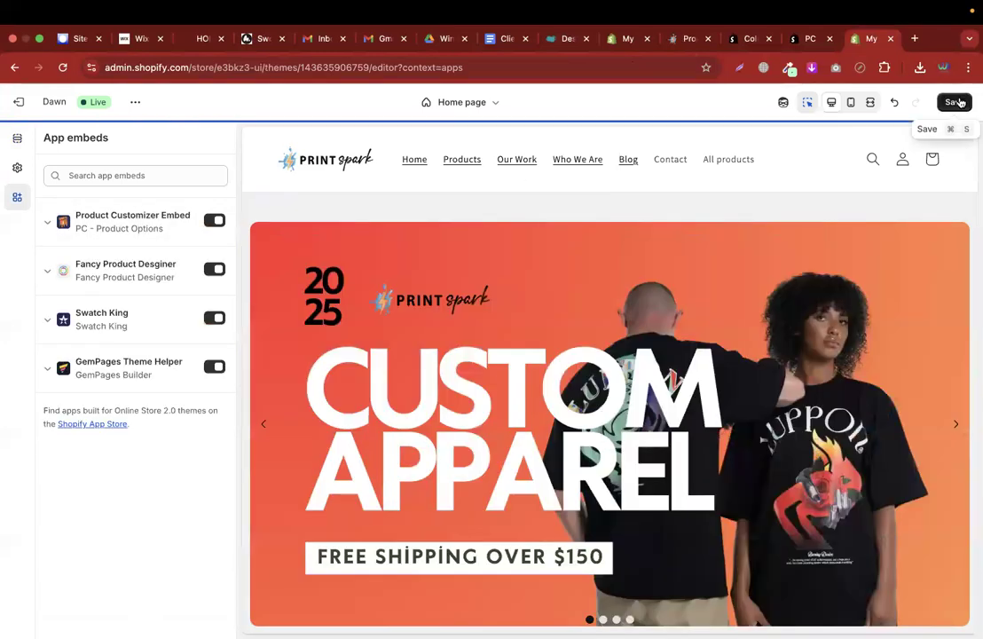
pyautogui.click(960, 102)
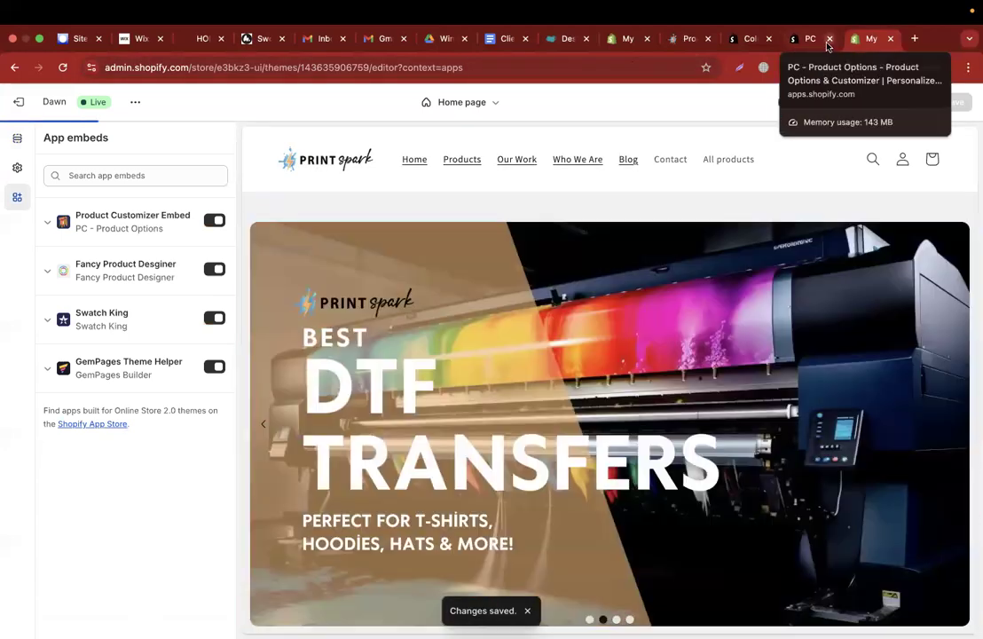
pyautogui.click(813, 40)
pyautogui.click(872, 40)
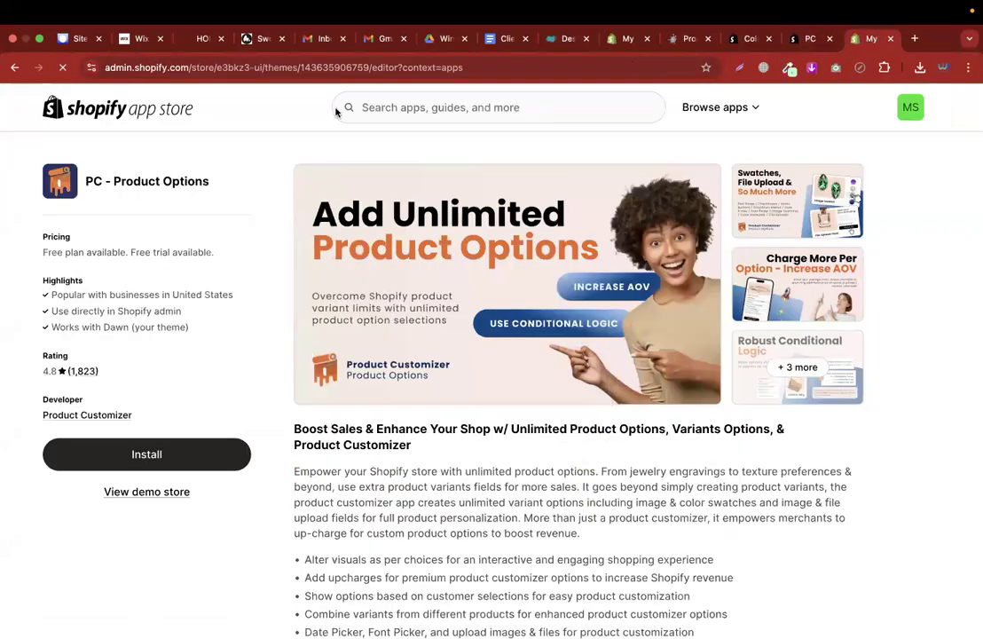
pyautogui.click(15, 105)
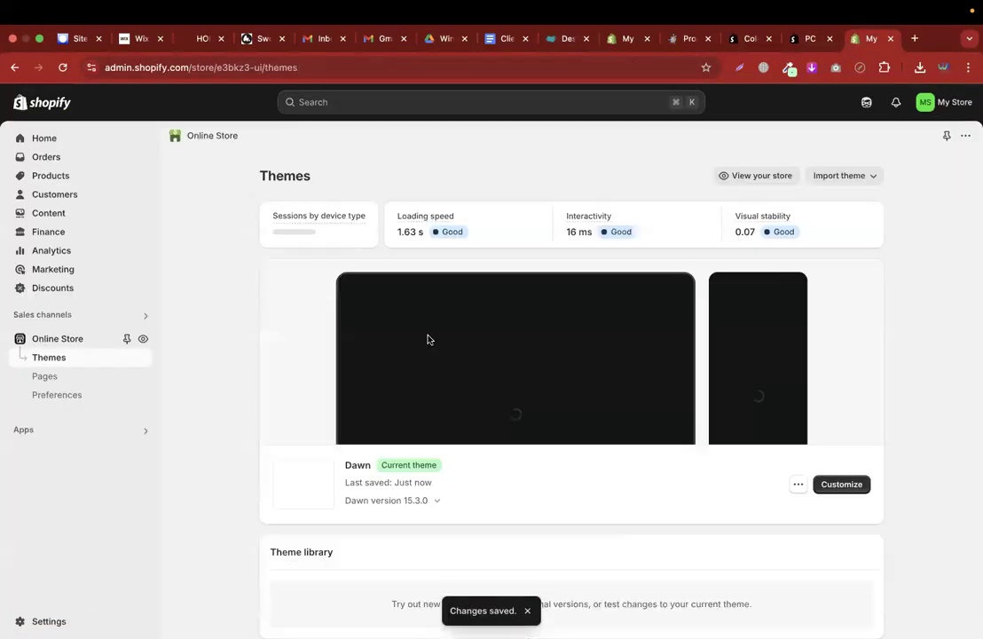
# Open PC - Product Options from Apps, skip the welcome card, and go to Options
pyautogui.click(142, 436)
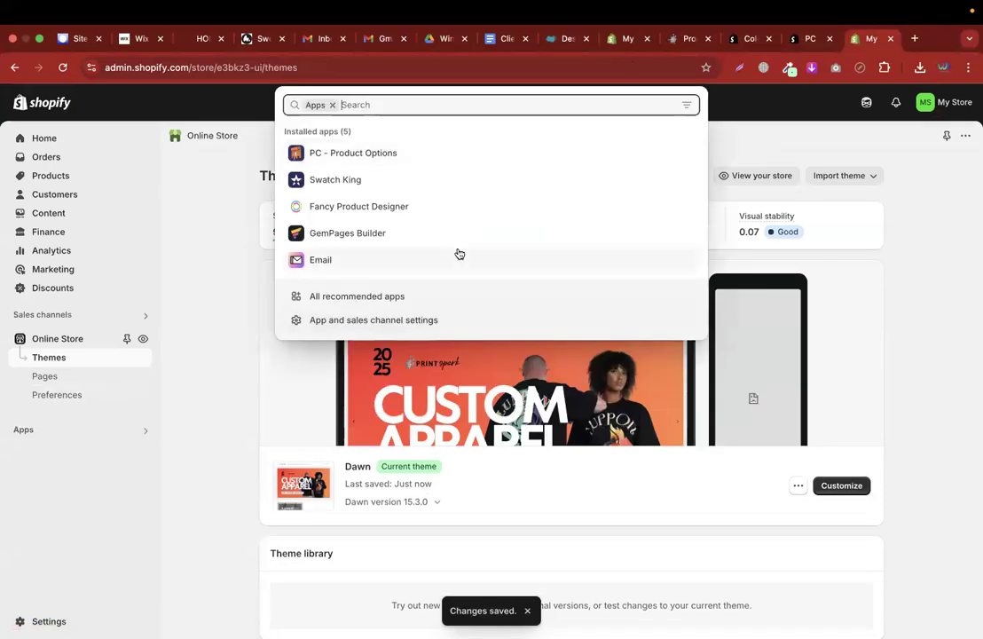
pyautogui.click(385, 152)
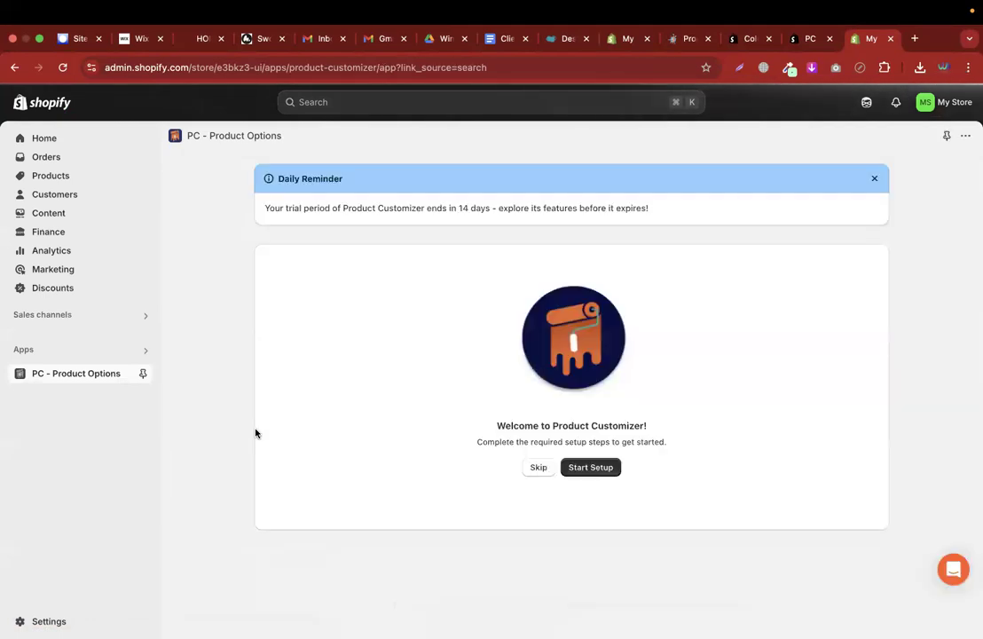
pyautogui.click(539, 473)
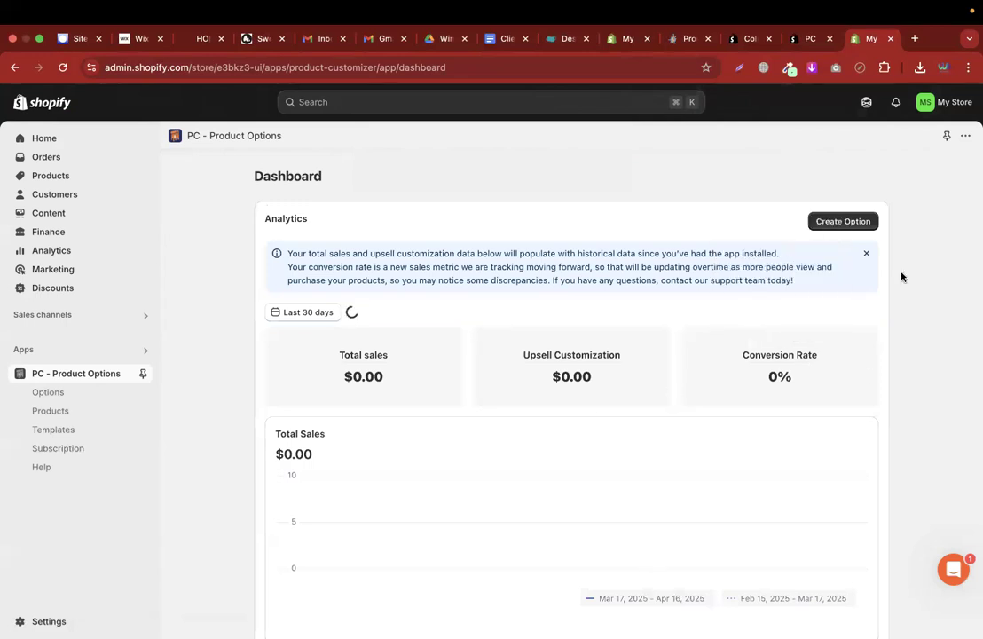
pyautogui.click(45, 391)
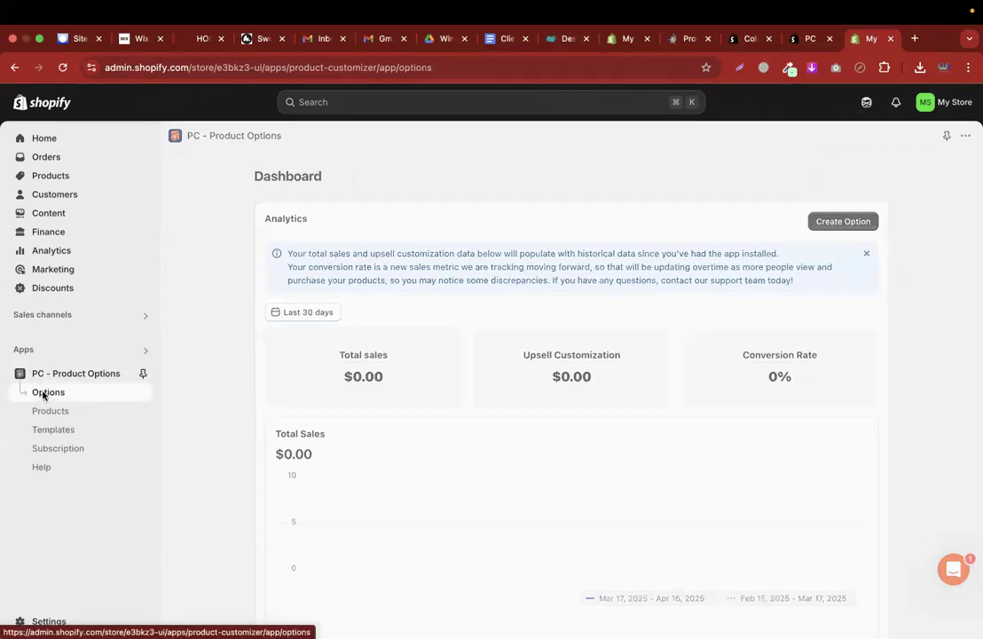
# Create a new option with admin name 'Upload Image' and option label 'Upload Your Image'
pyautogui.click(852, 177)
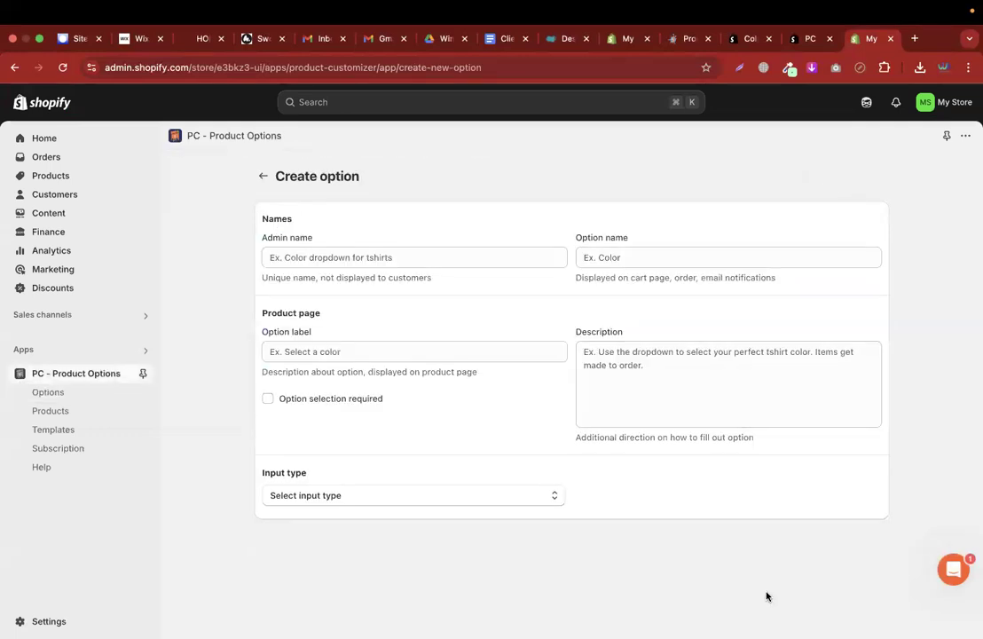
pyautogui.click(310, 258)
pyautogui.write('Upload Your Image')
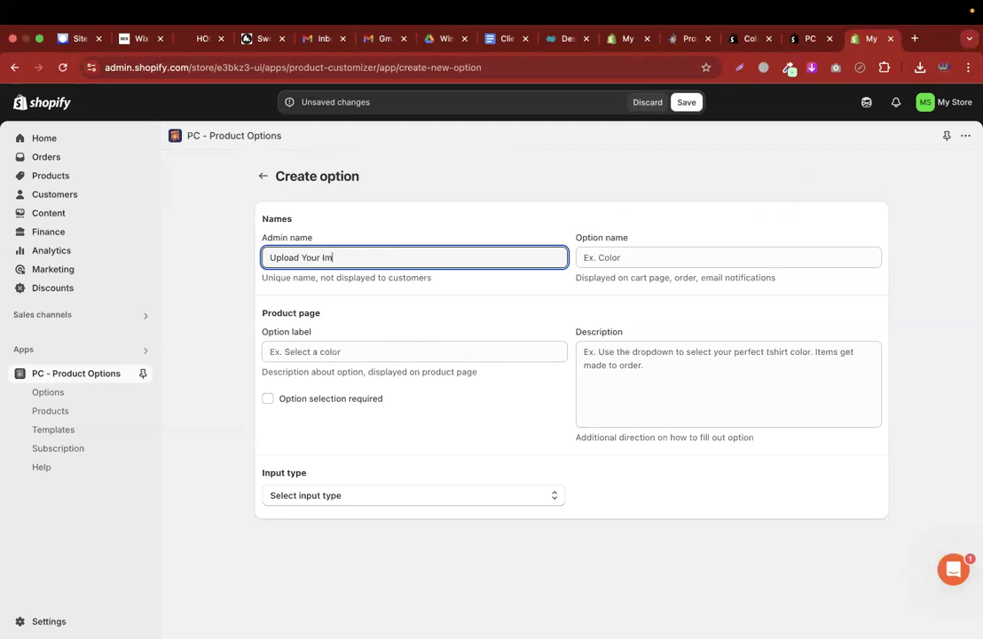
pyautogui.click(343, 351)
pyautogui.click(345, 258)
pyautogui.press('super+a')
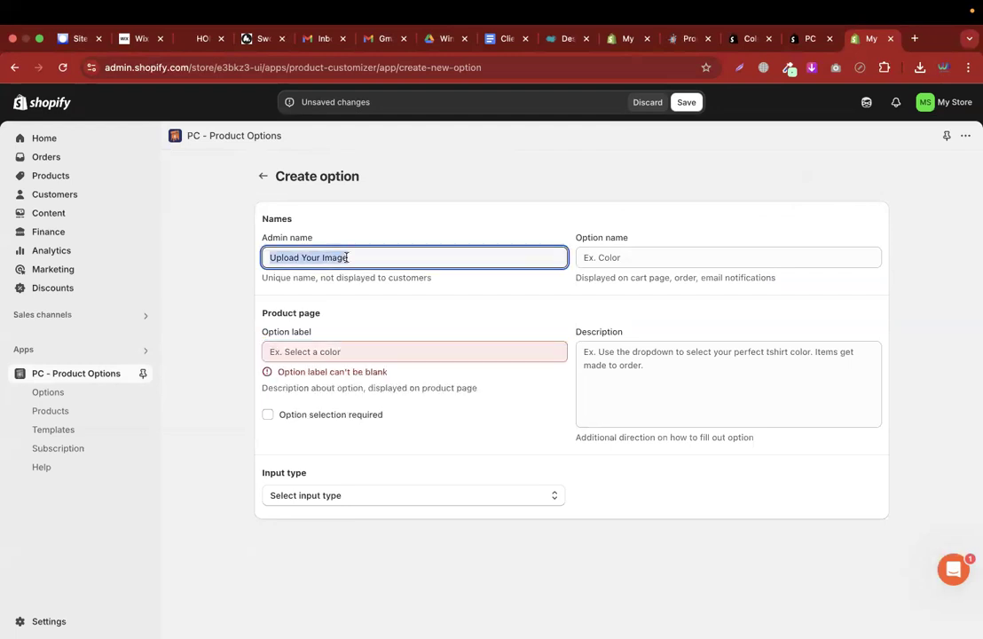
pyautogui.click(332, 354)
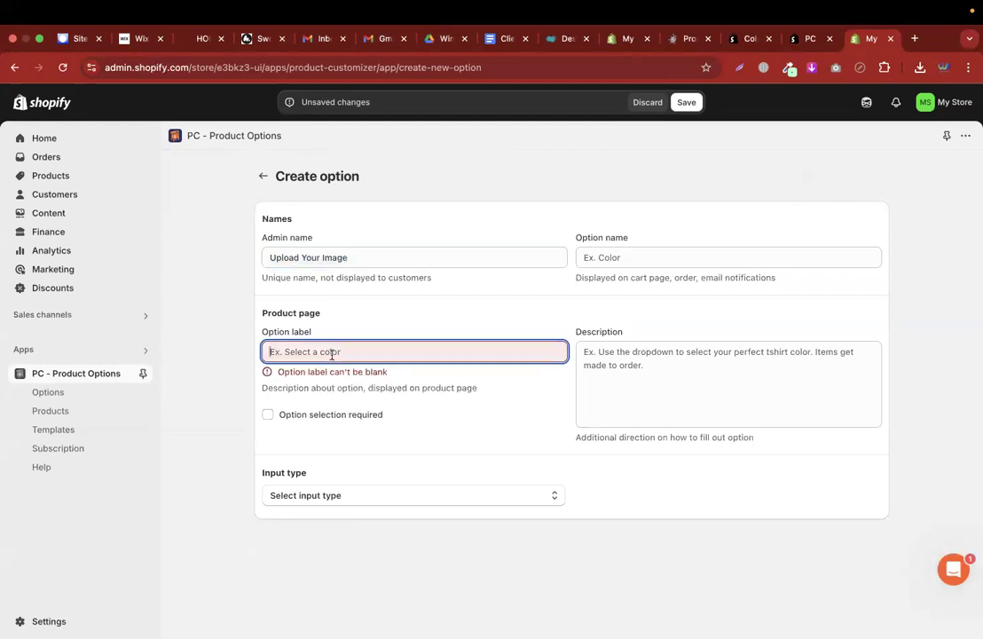
pyautogui.click(302, 258)
pyautogui.moveTo(302, 258); pyautogui.dragTo(348, 258)
pyautogui.press('BackSpace')
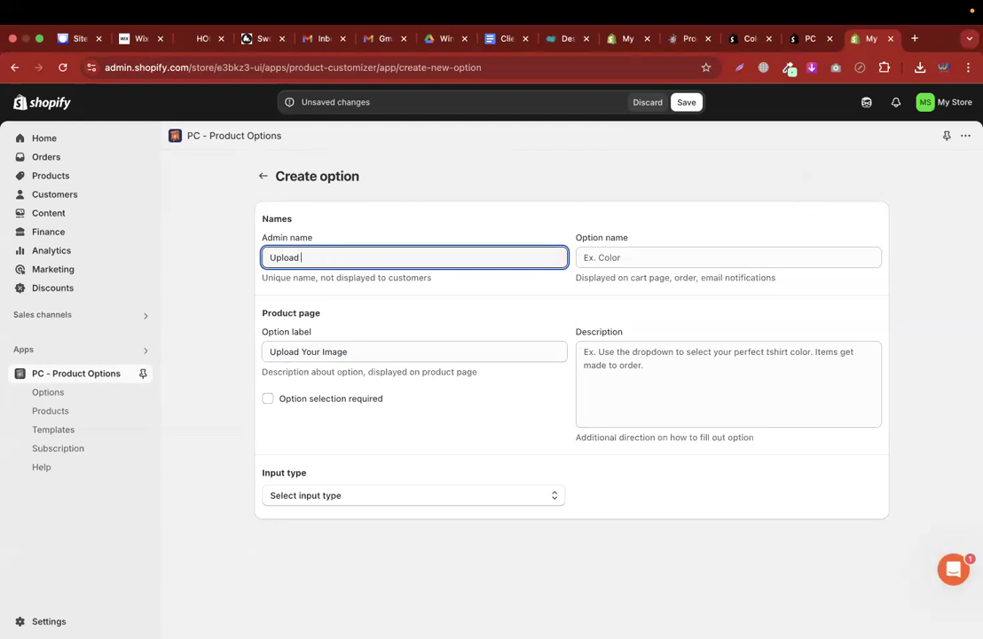
pyautogui.write('Image')
# Set the input type to File upload with a price of 10, and save the option
pyautogui.click(331, 497)
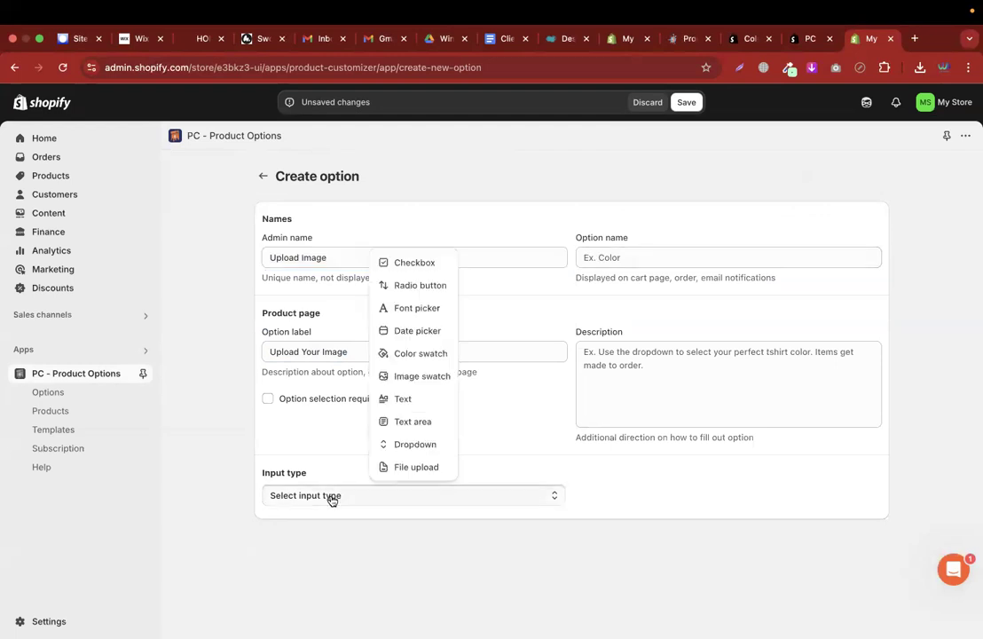
pyautogui.click(419, 469)
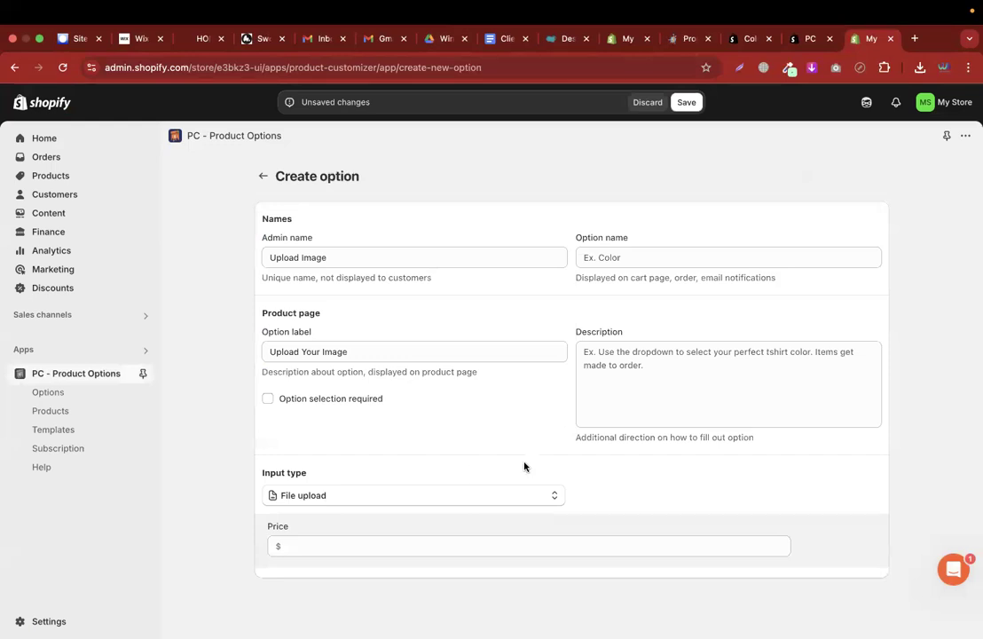
pyautogui.click(388, 548)
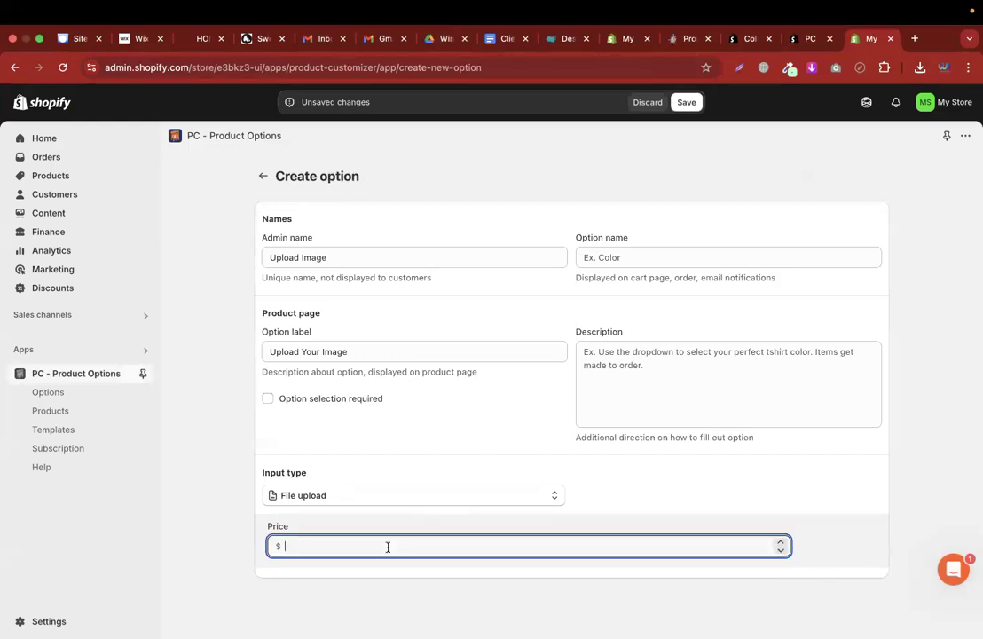
pyautogui.write('10')
pyautogui.click(245, 430)
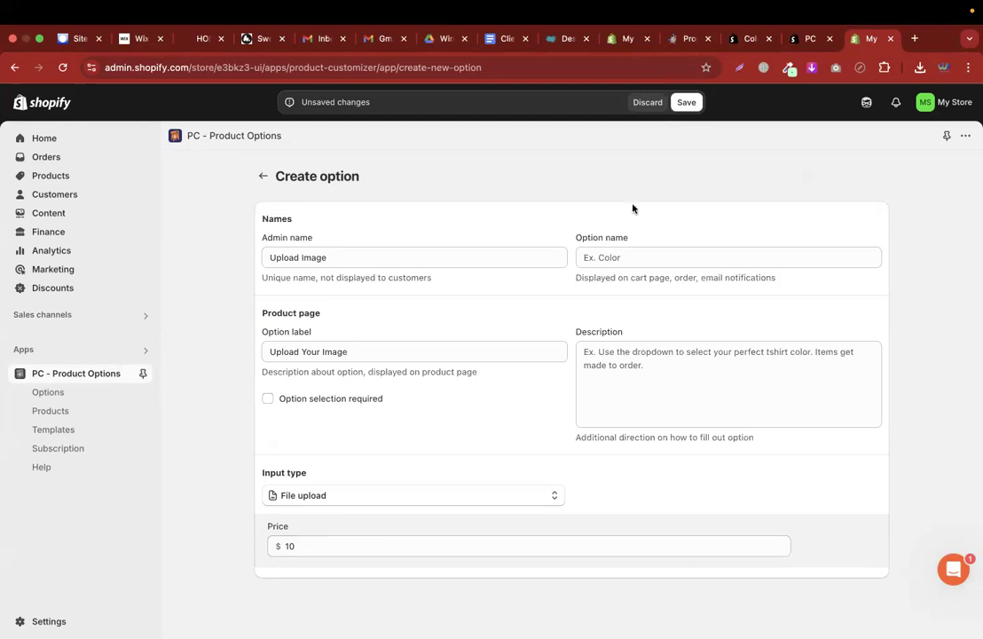
pyautogui.click(685, 102)
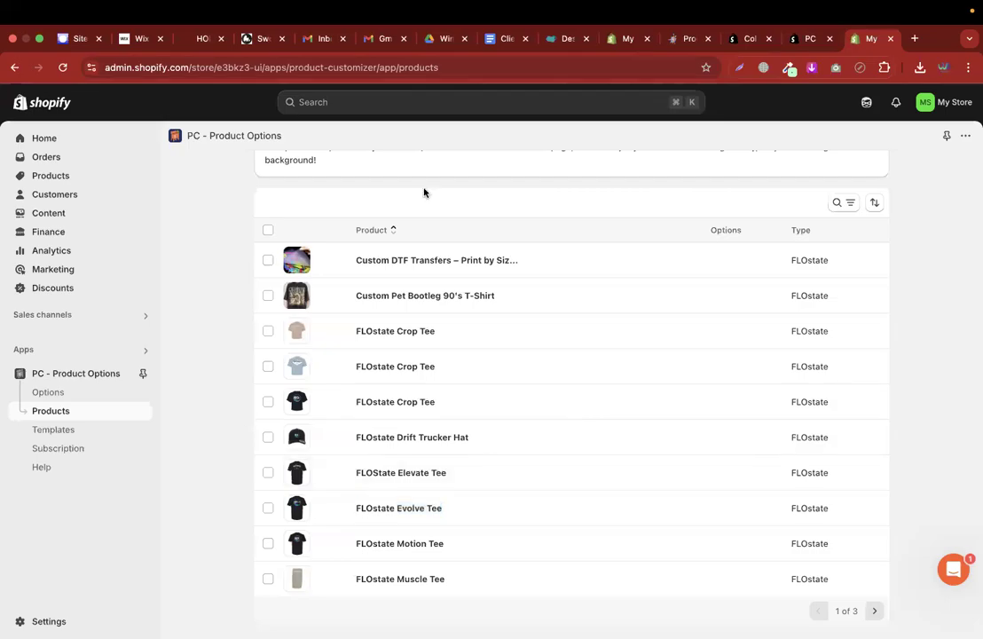
# Switch between browser tabs back to the FLOstate Evolve Tee product editor
pyautogui.click(746, 42)
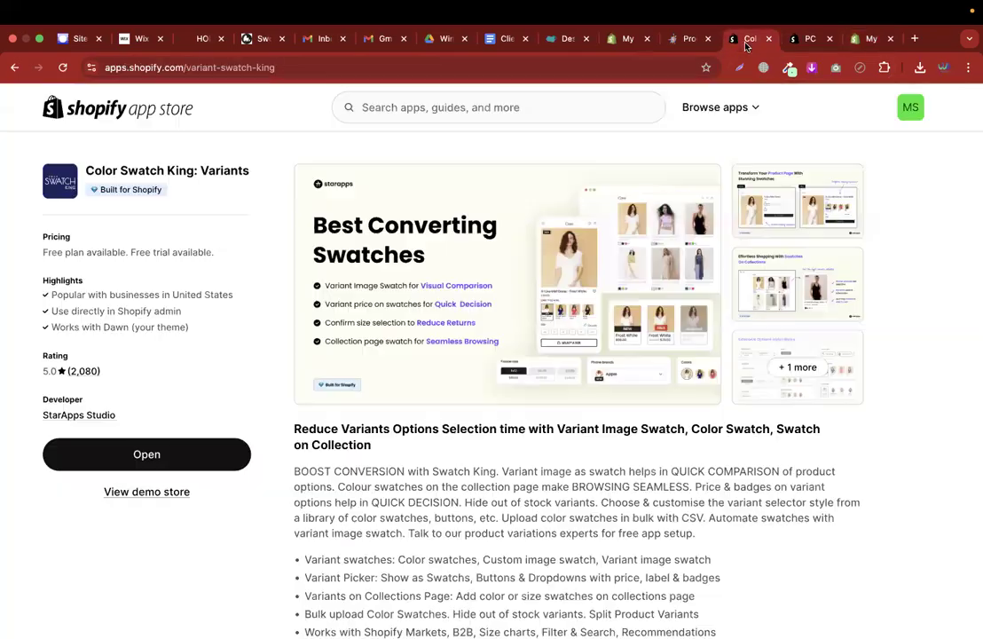
pyautogui.click(688, 39)
pyautogui.click(808, 41)
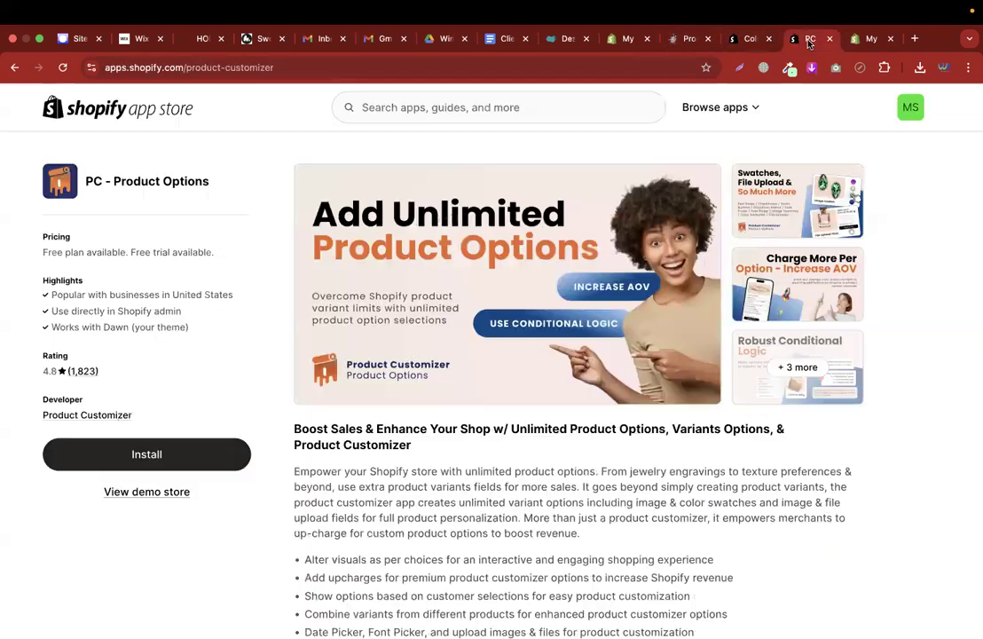
pyautogui.click(626, 39)
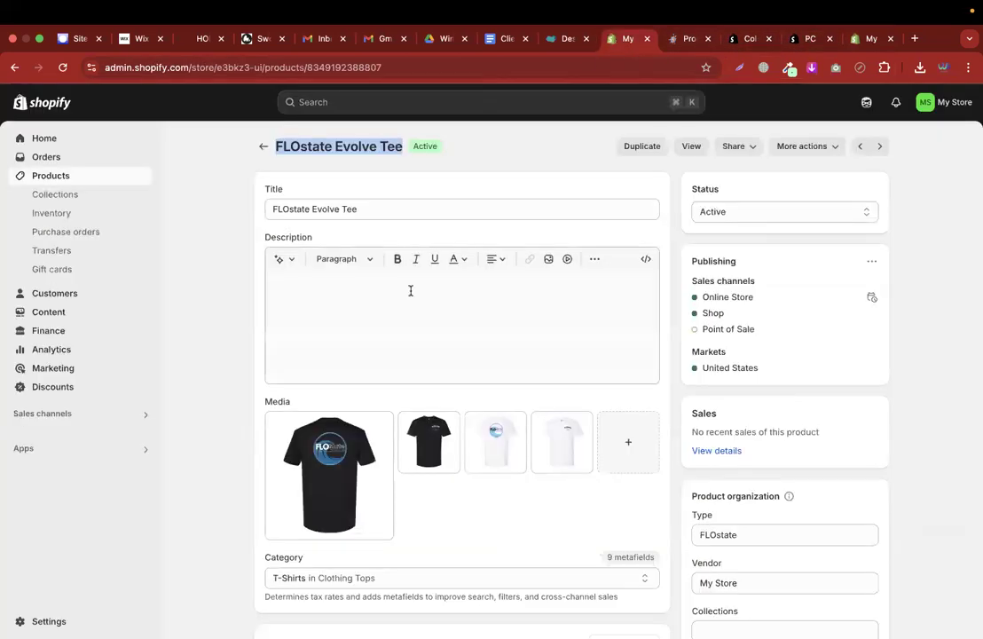
pyautogui.click(458, 171)
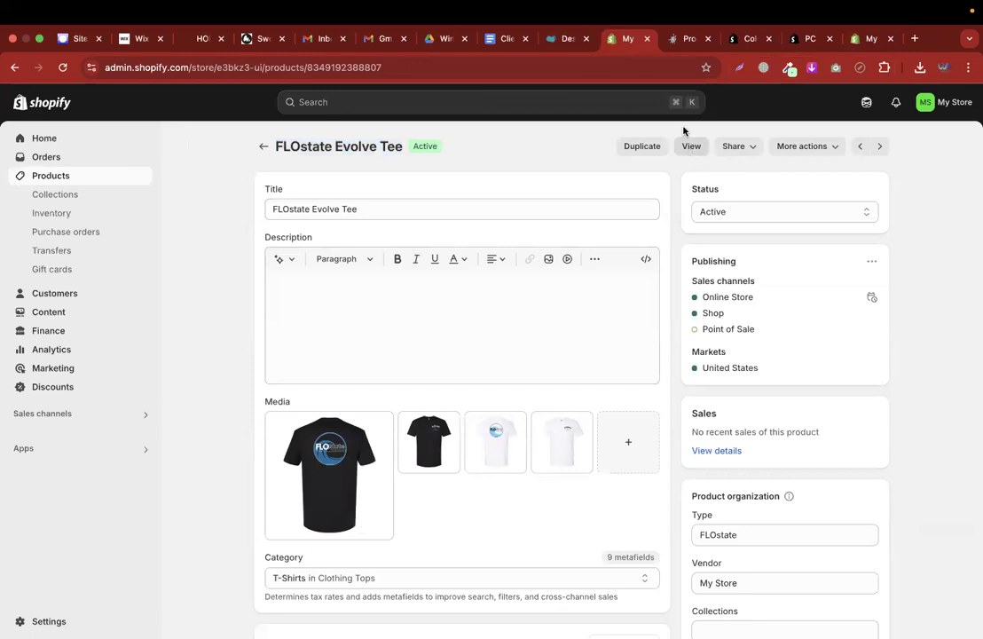
pyautogui.click(682, 40)
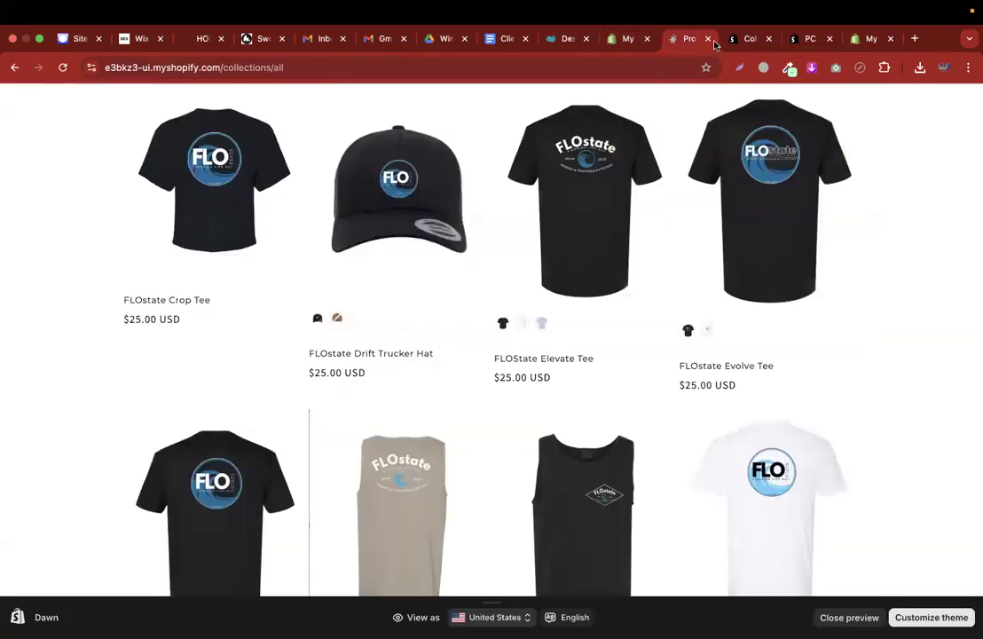
pyautogui.click(708, 38)
pyautogui.click(628, 39)
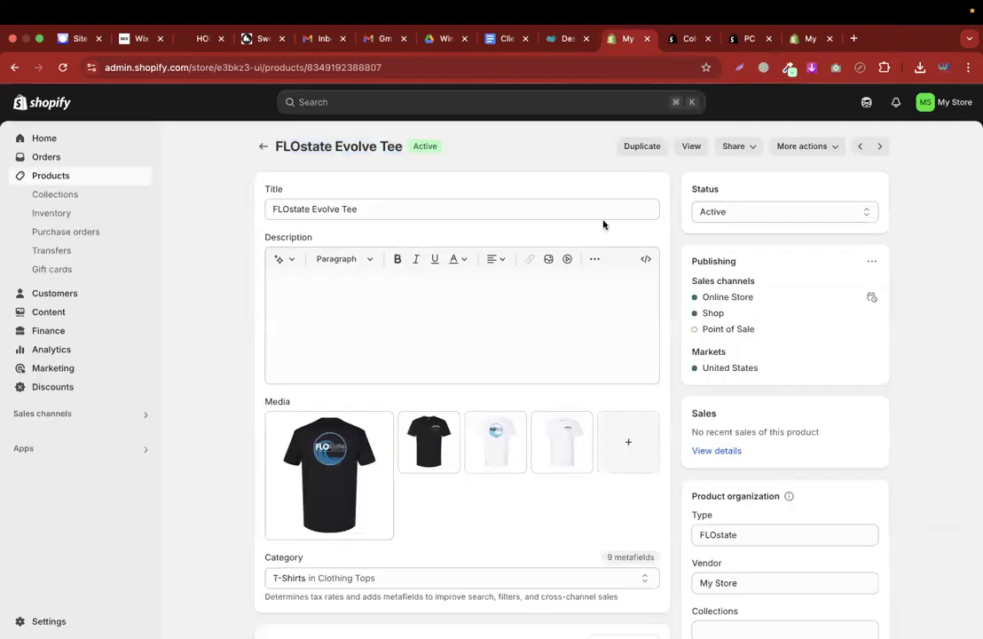
# Preview the Evolve Tee on the storefront, then return to the app's Options list
pyautogui.click(689, 147)
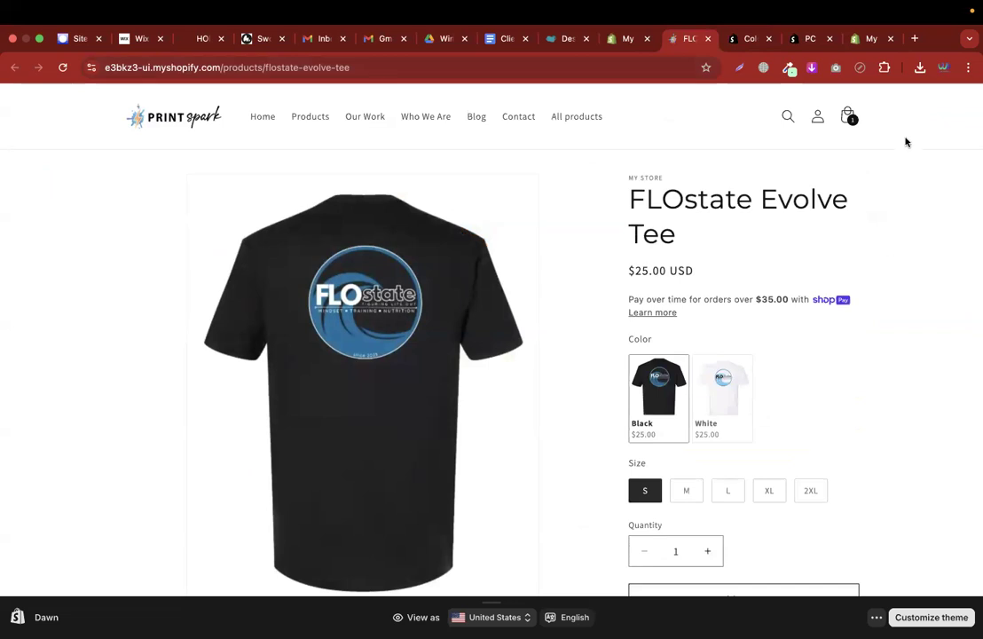
pyautogui.tripleClick(674, 197)
pyautogui.click(872, 38)
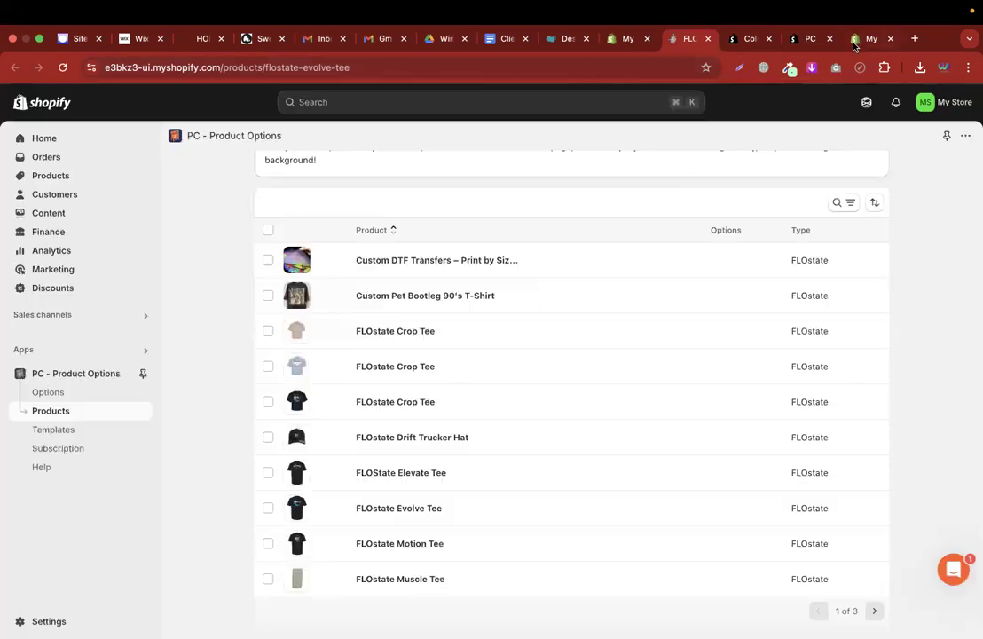
pyautogui.click(55, 390)
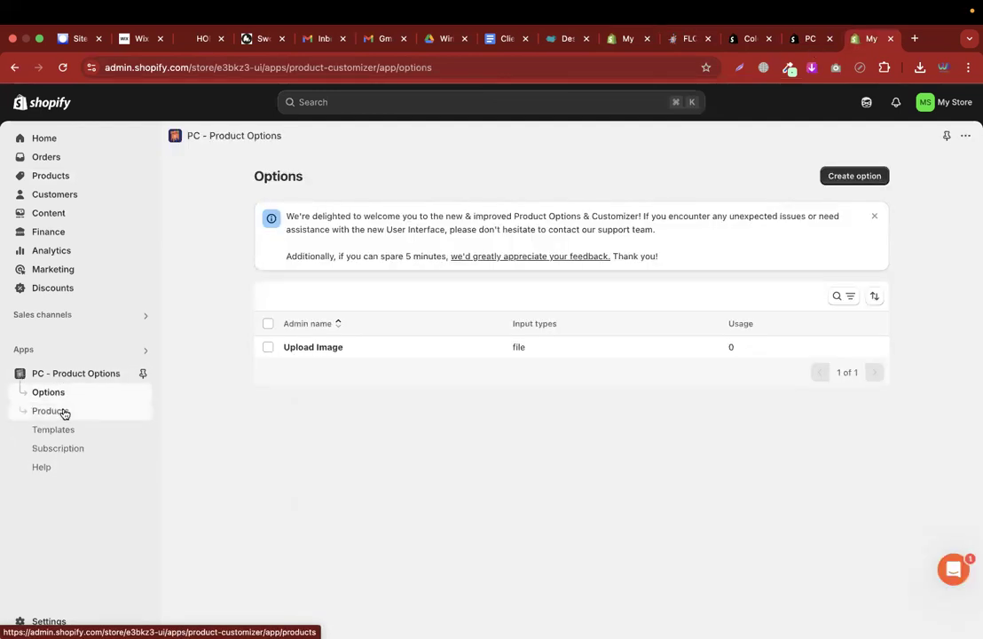
# Find FLOstate Evolve Tee in the app's Products list and attach the Upload Image option
pyautogui.click(51, 411)
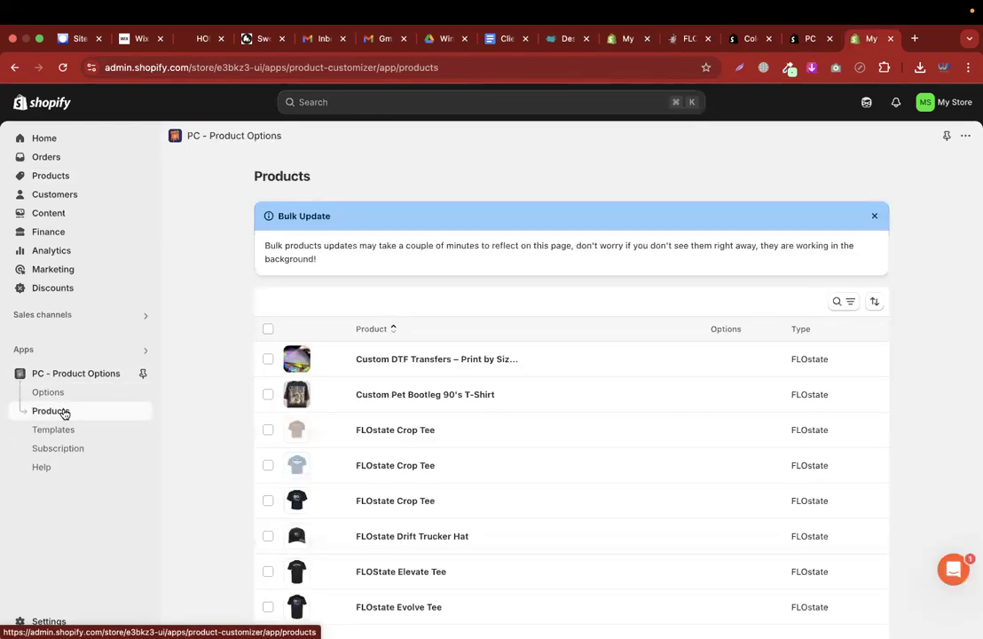
pyautogui.press('super+f')
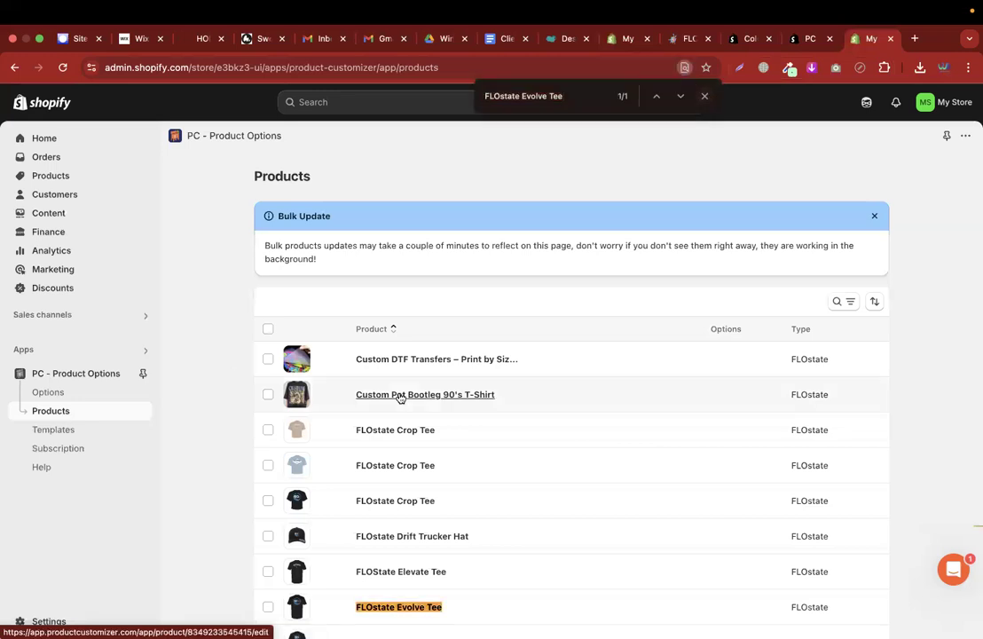
pyautogui.scroll(-2, 400, 398)
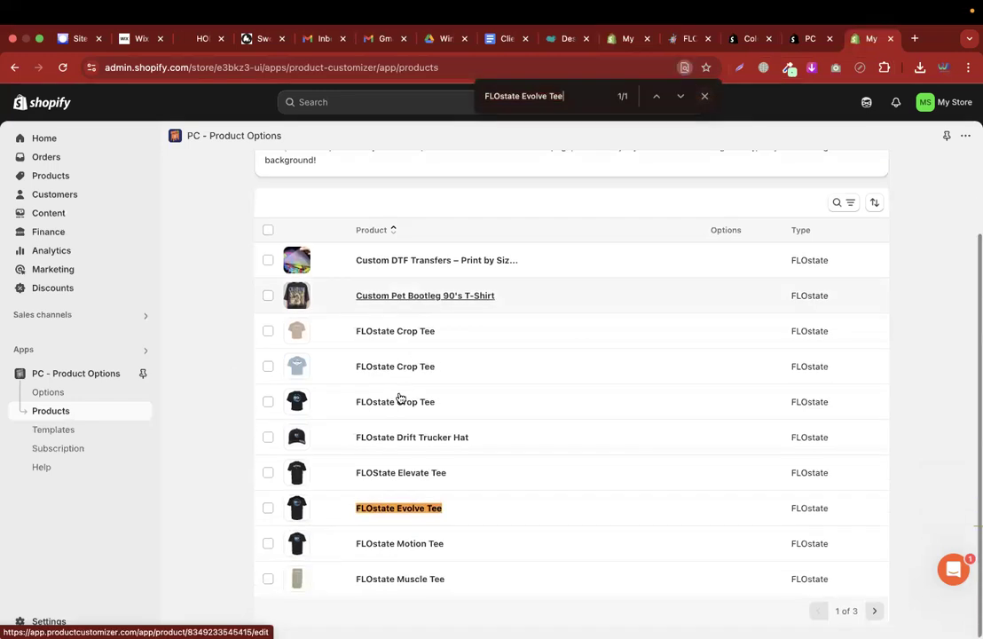
pyautogui.click(269, 509)
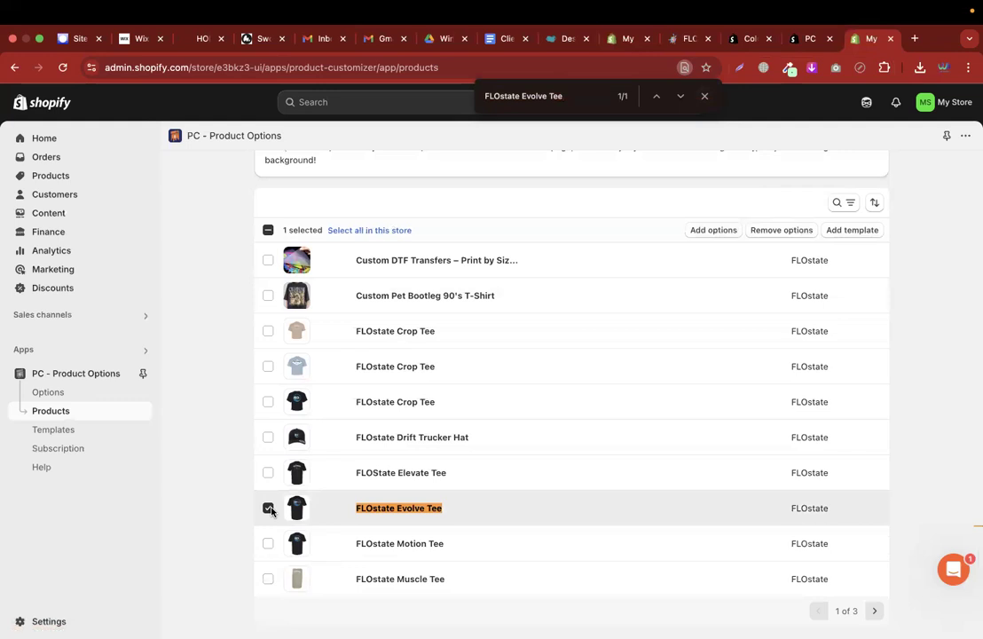
pyautogui.click(715, 231)
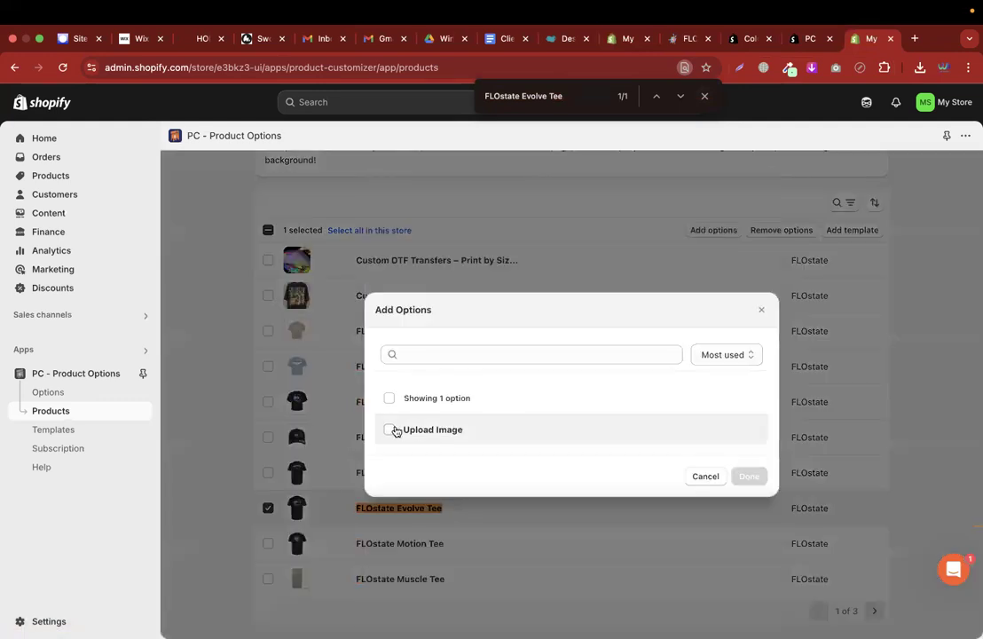
pyautogui.click(390, 429)
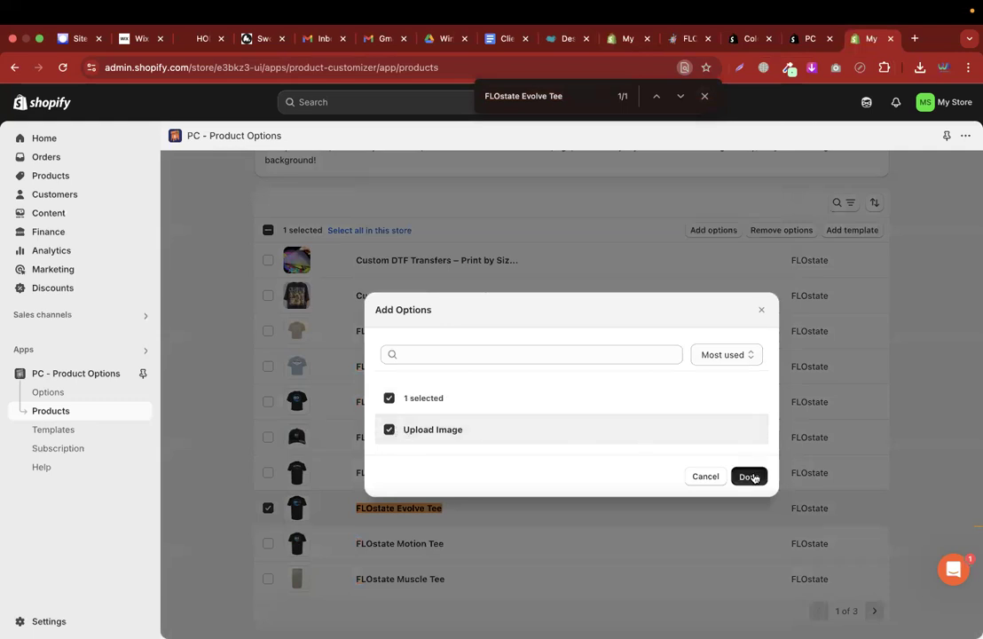
pyautogui.click(749, 476)
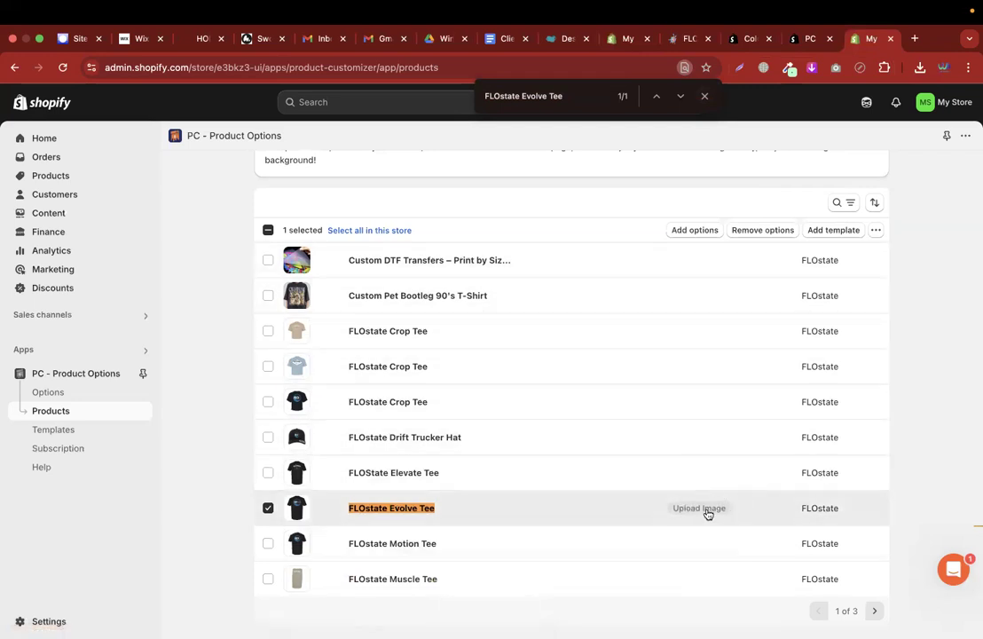
pyautogui.scroll(2, 700, 513)
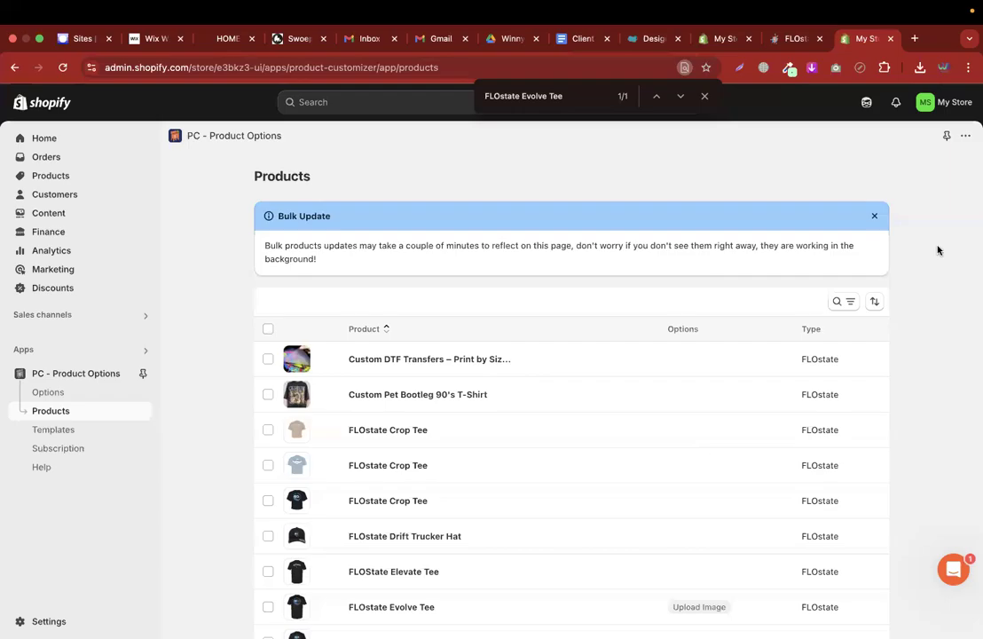
pyautogui.scroll(-2, 557, 405)
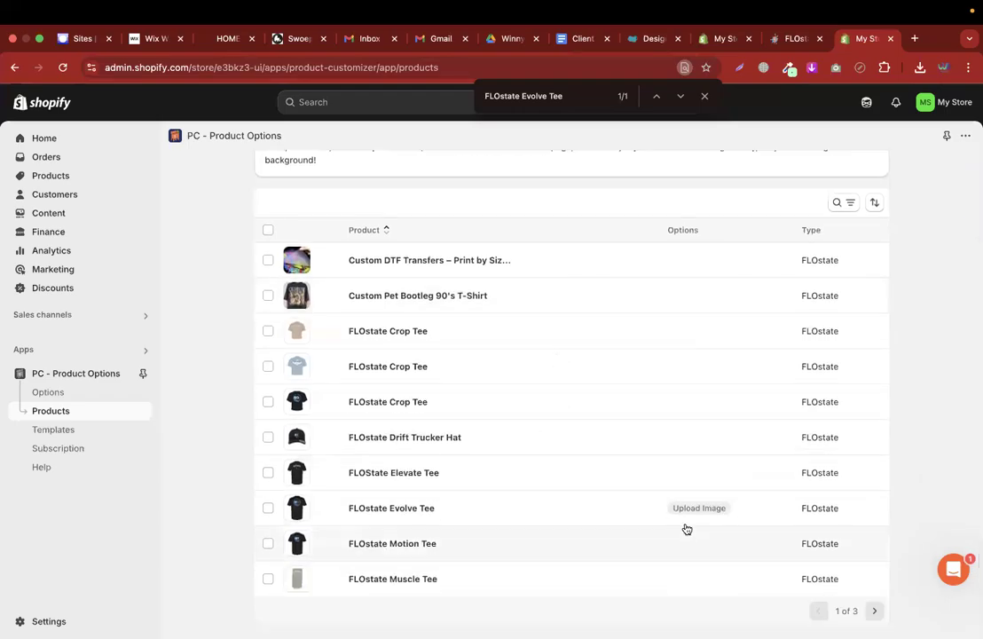
# Reload the Evolve Tee storefront page to show the new Upload Your Image (+$10.00) field
pyautogui.click(399, 509)
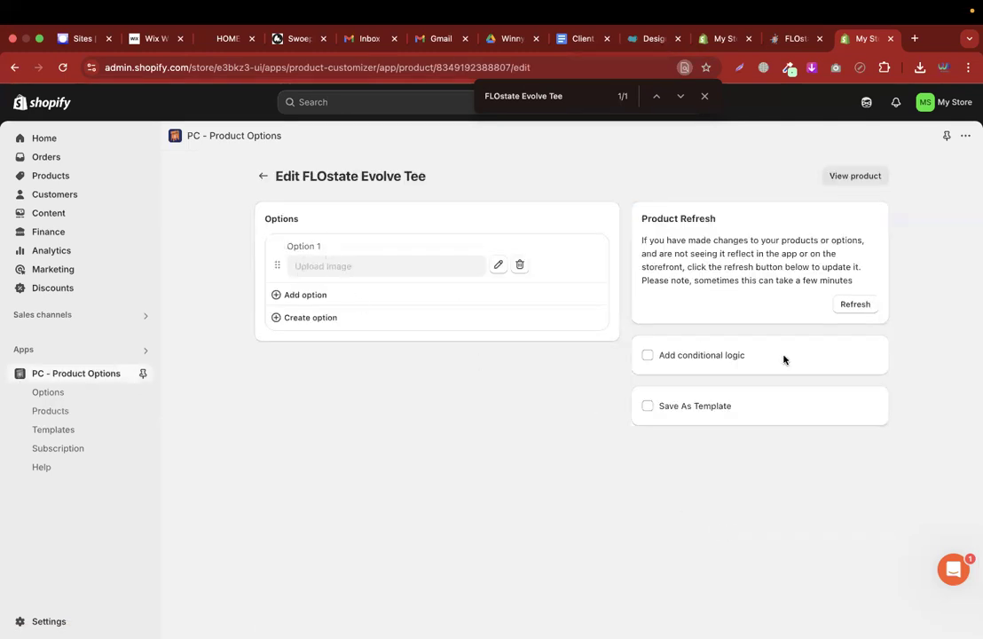
pyautogui.click(812, 39)
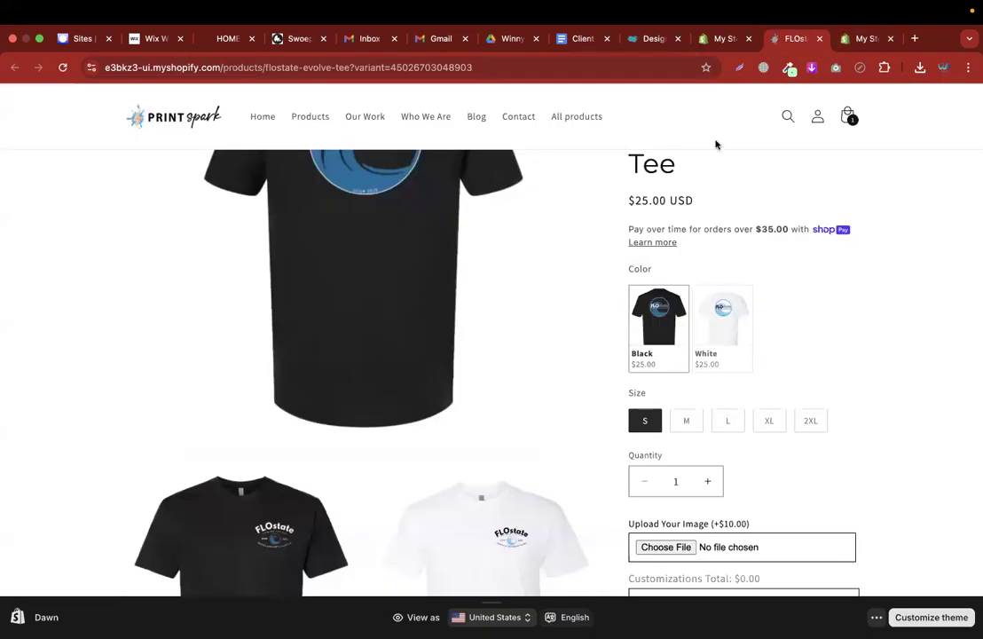
pyautogui.click(62, 67)
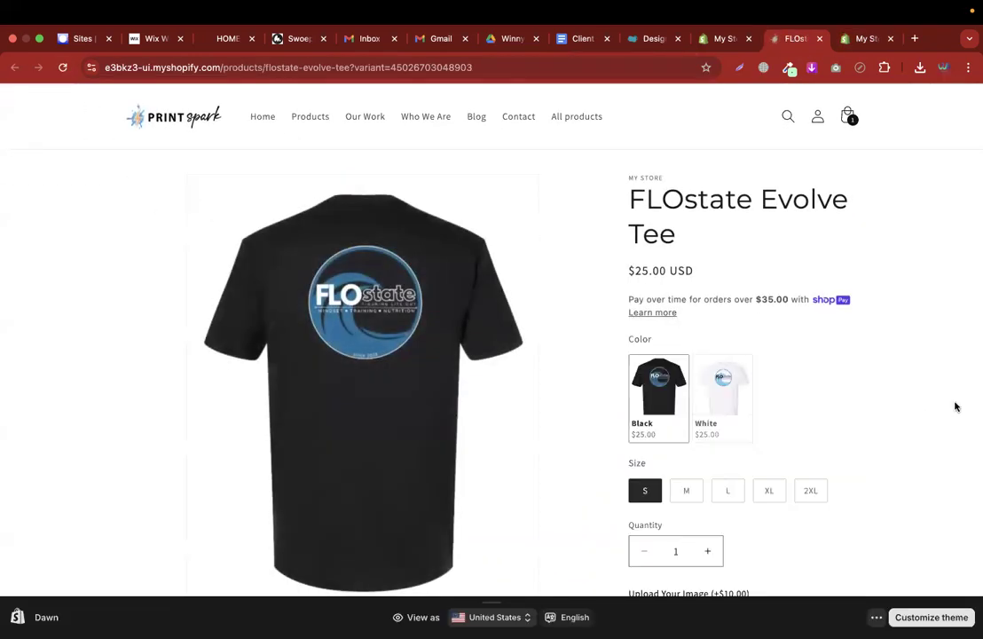
pyautogui.scroll(-5, 956, 406)
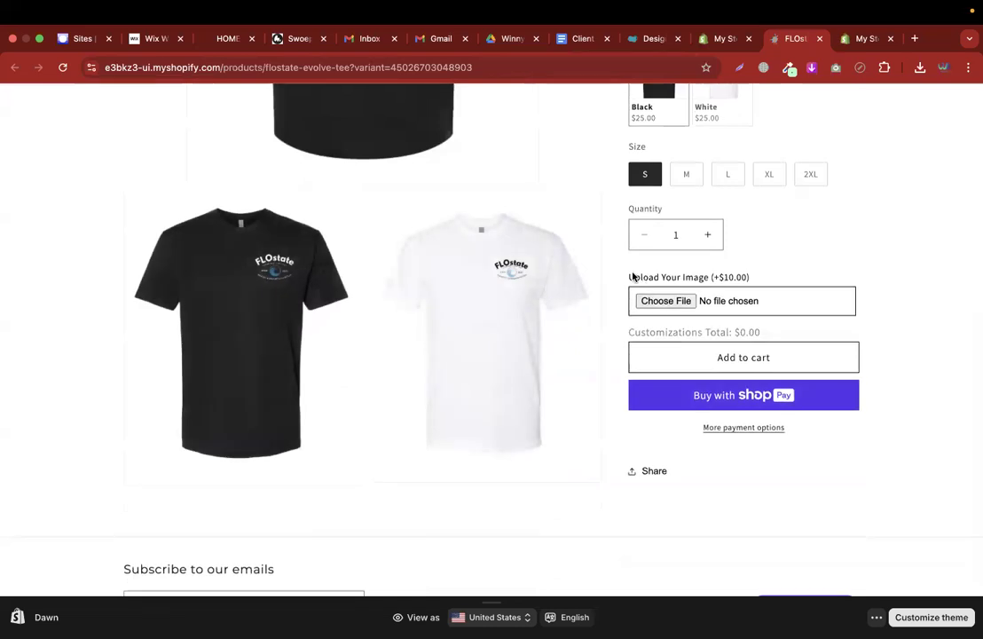
pyautogui.moveTo(630, 274); pyautogui.dragTo(722, 273)
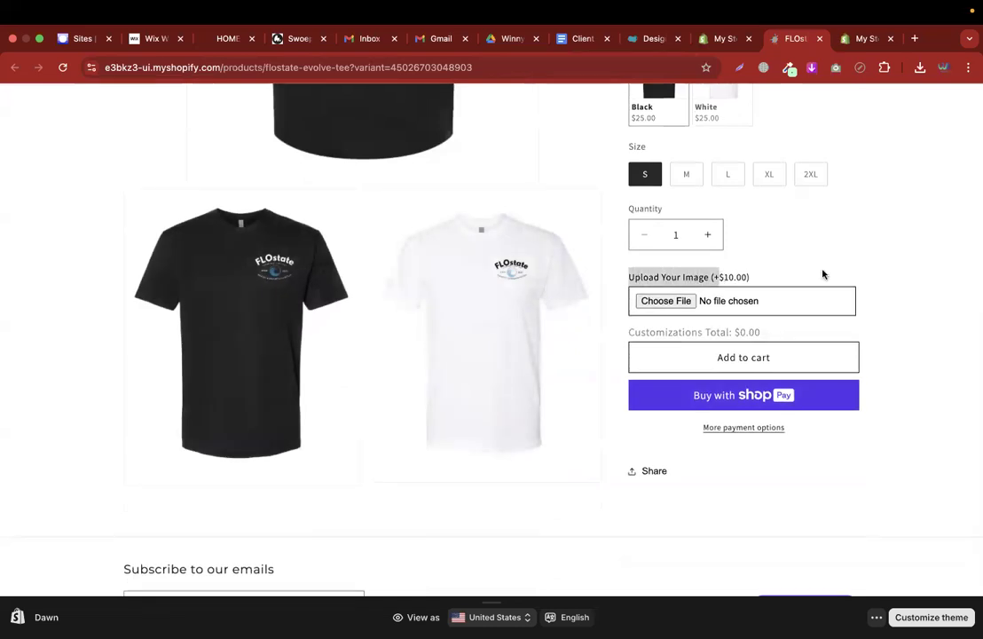
pyautogui.click(877, 266)
pyautogui.scroll(1, 876, 265)
pyautogui.scroll(3, 875, 269)
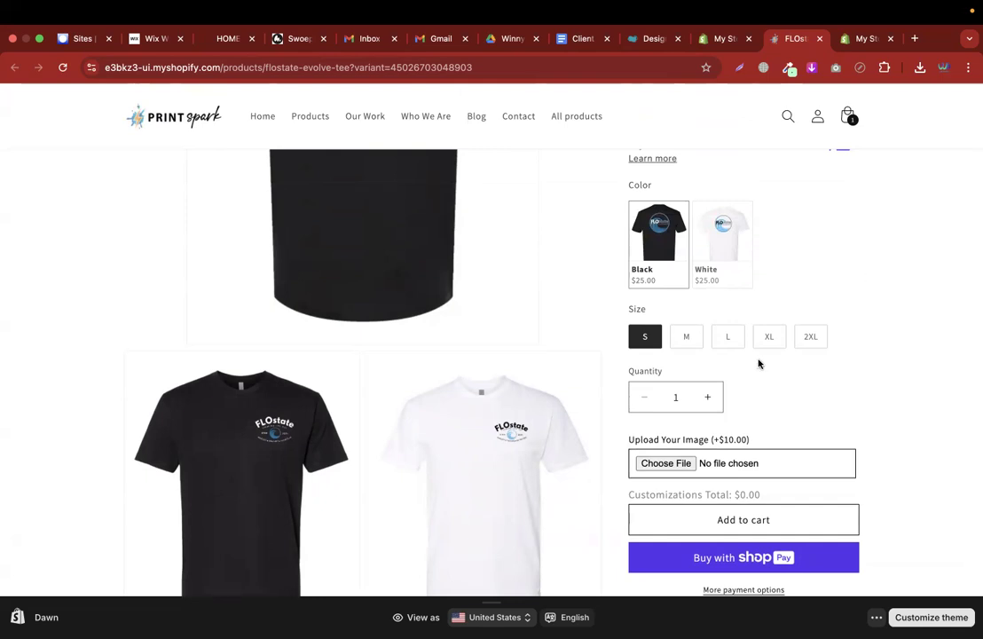
pyautogui.scroll(-2, 769, 378)
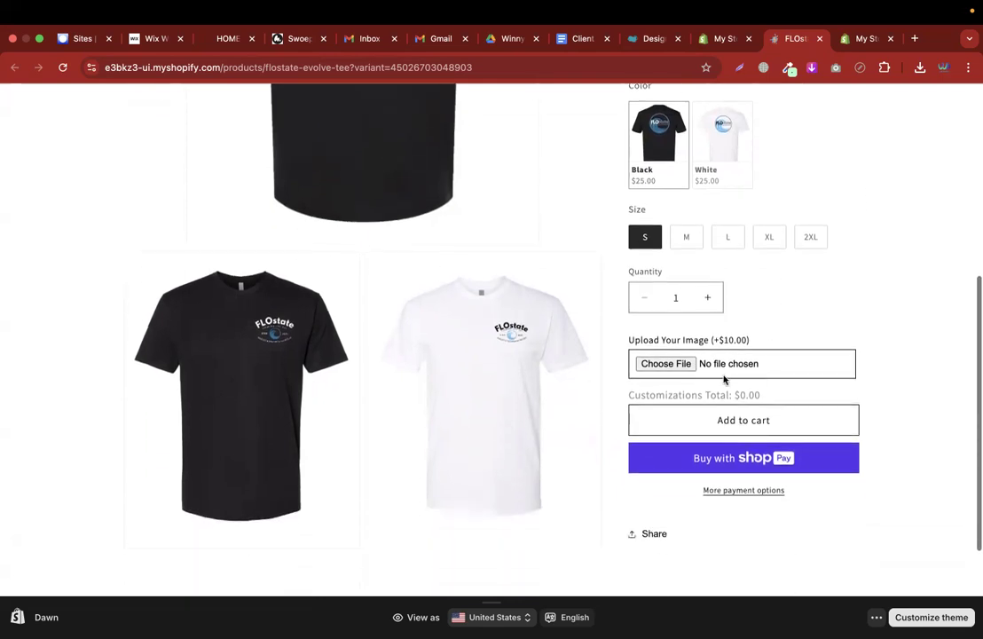
# Upload 20-31-March.jpg, check Customizations Total reads $10.00, then return to the app's option editor
pyautogui.click(663, 363)
pyautogui.click(352, 267)
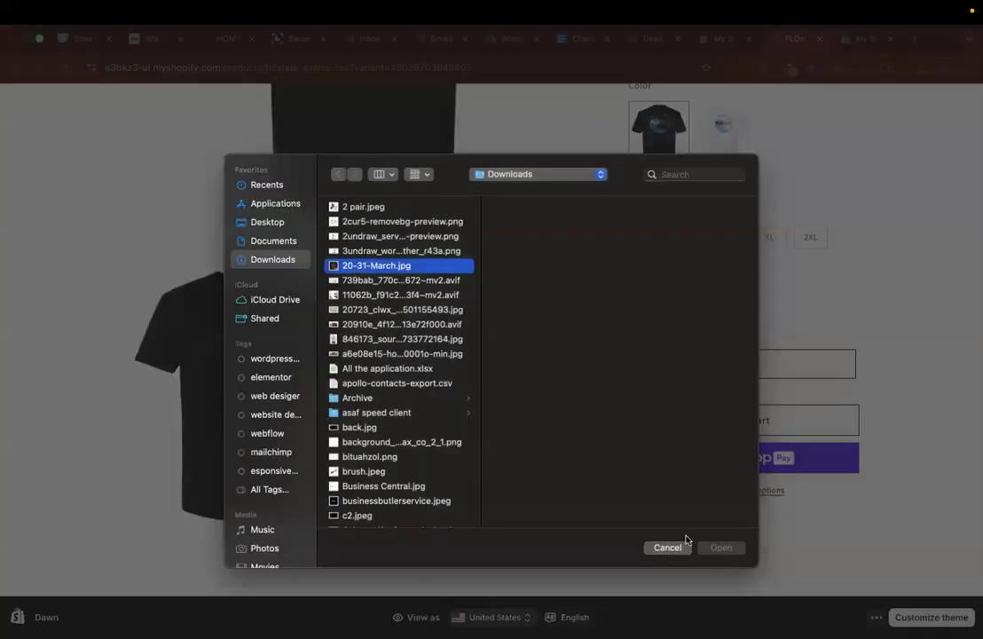
pyautogui.click(714, 548)
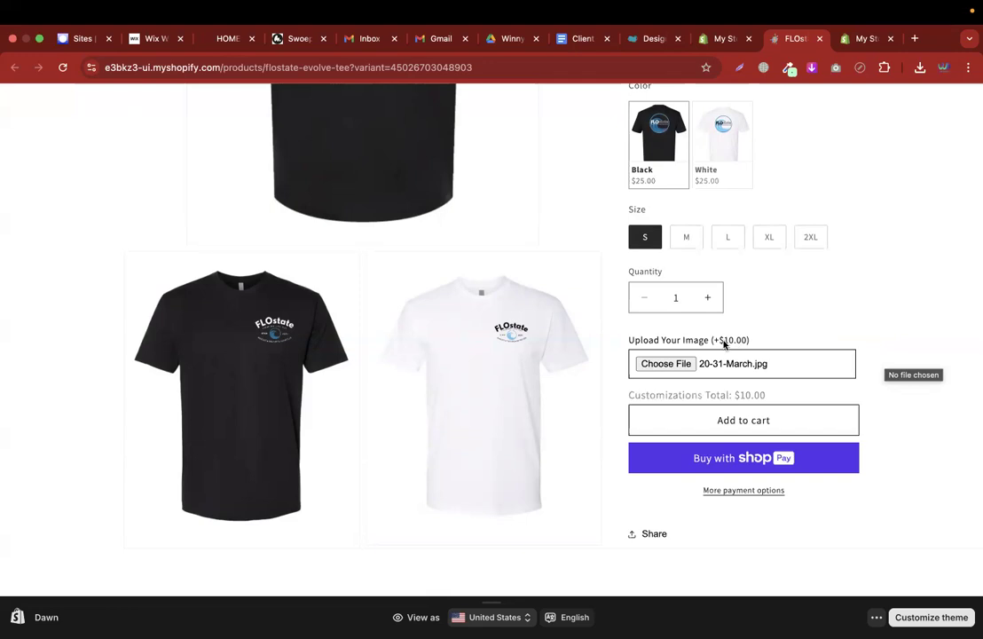
pyautogui.scroll(3, 725, 344)
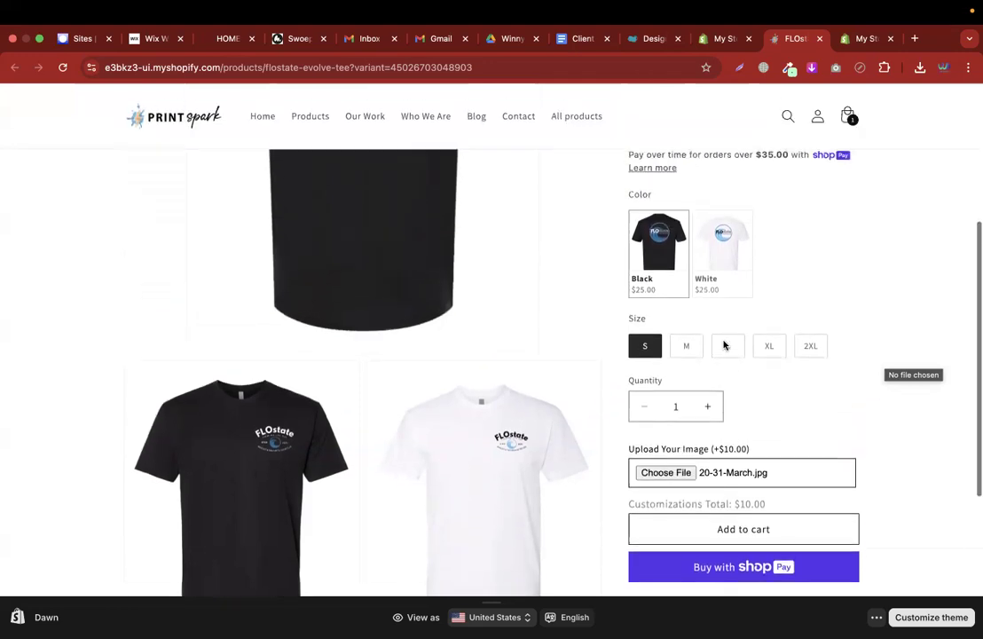
pyautogui.scroll(1, 816, 355)
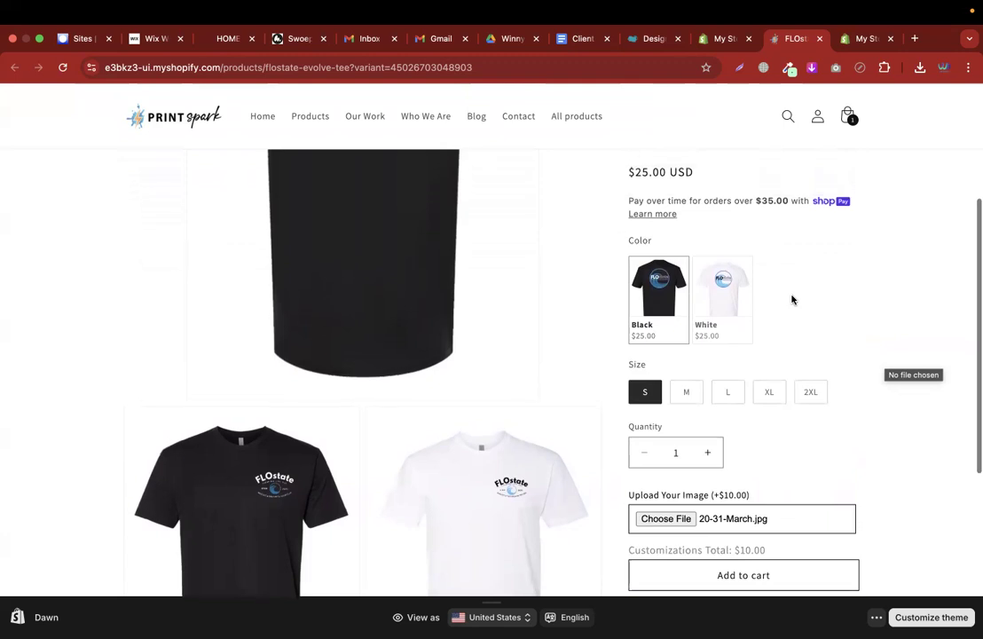
pyautogui.moveTo(627, 175)
pyautogui.mouseDown()
pyautogui.moveTo(700, 176)
pyautogui.moveTo(632, 174)
pyautogui.mouseUp()
pyautogui.scroll(-4, 715, 373)
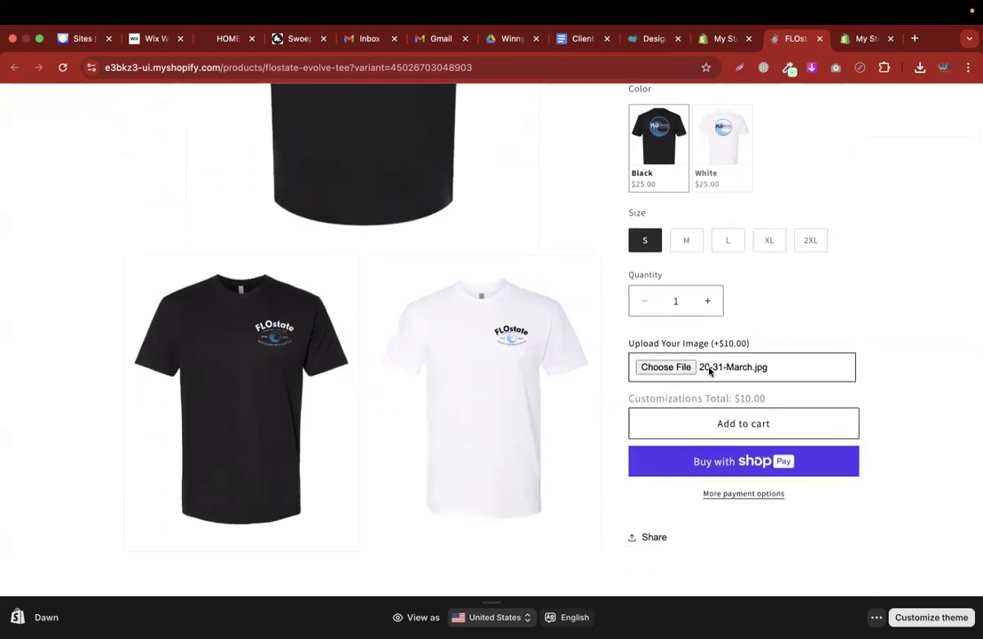
pyautogui.scroll(4, 715, 373)
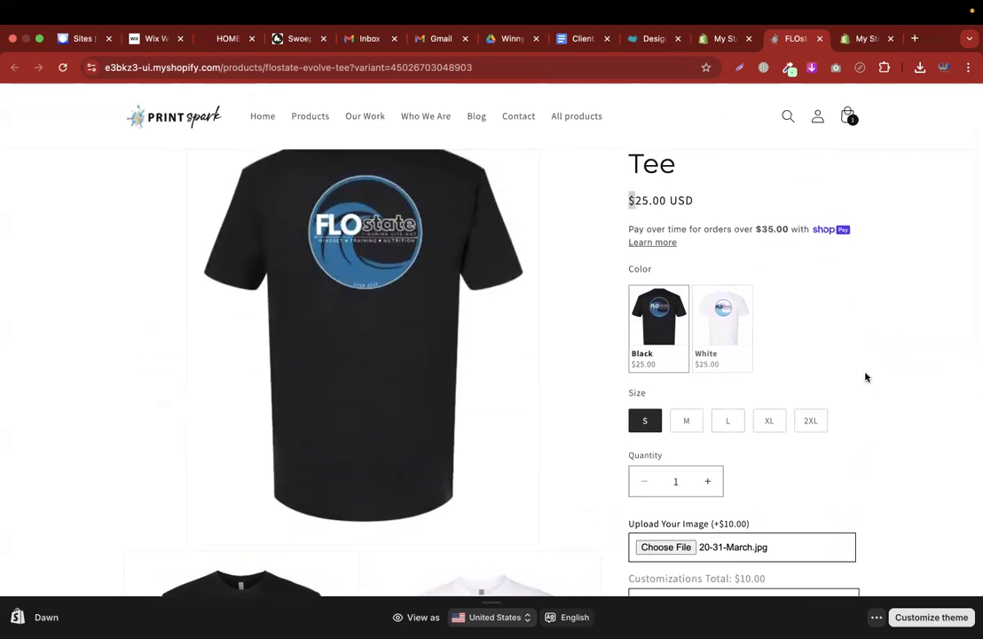
pyautogui.scroll(-3, 825, 426)
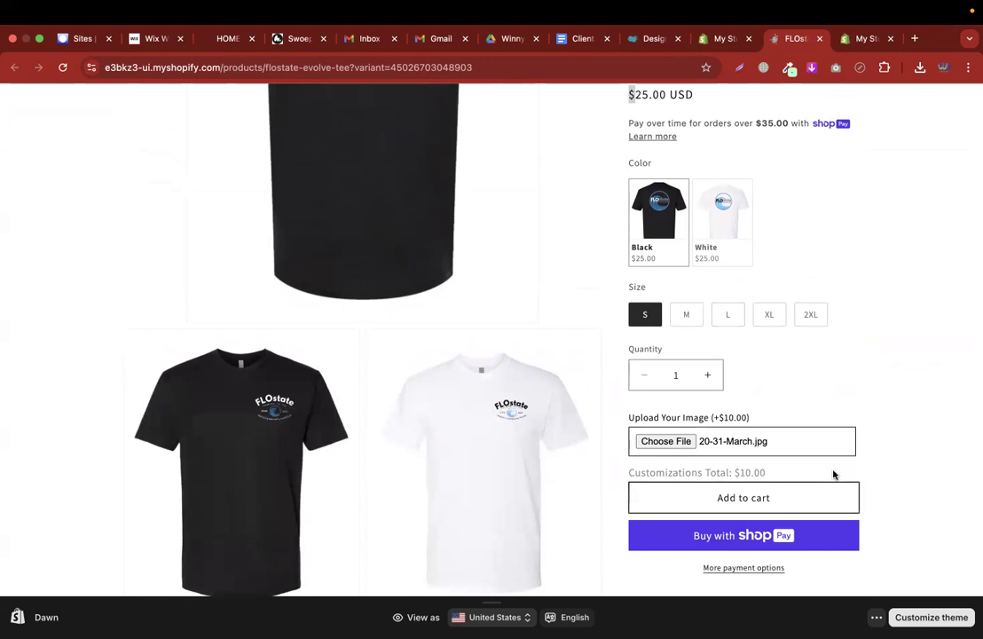
pyautogui.scroll(3, 940, 345)
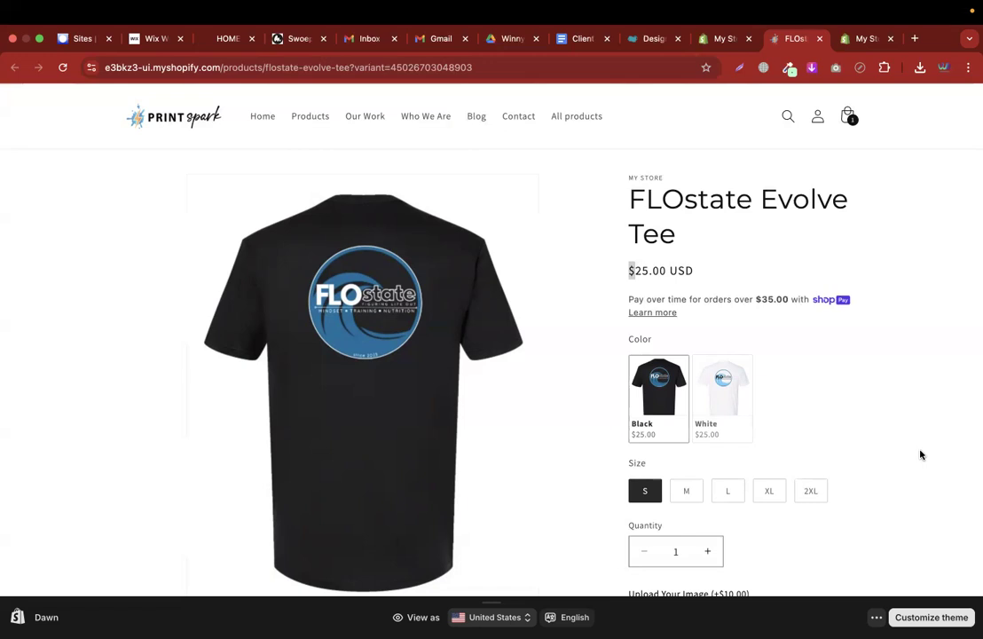
pyautogui.click(724, 38)
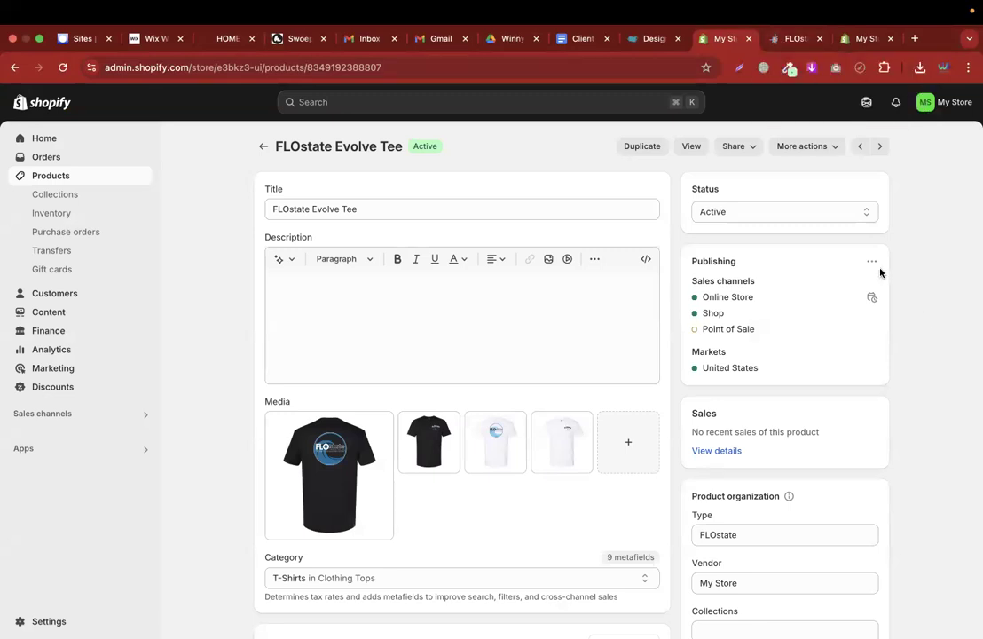
pyautogui.click(790, 39)
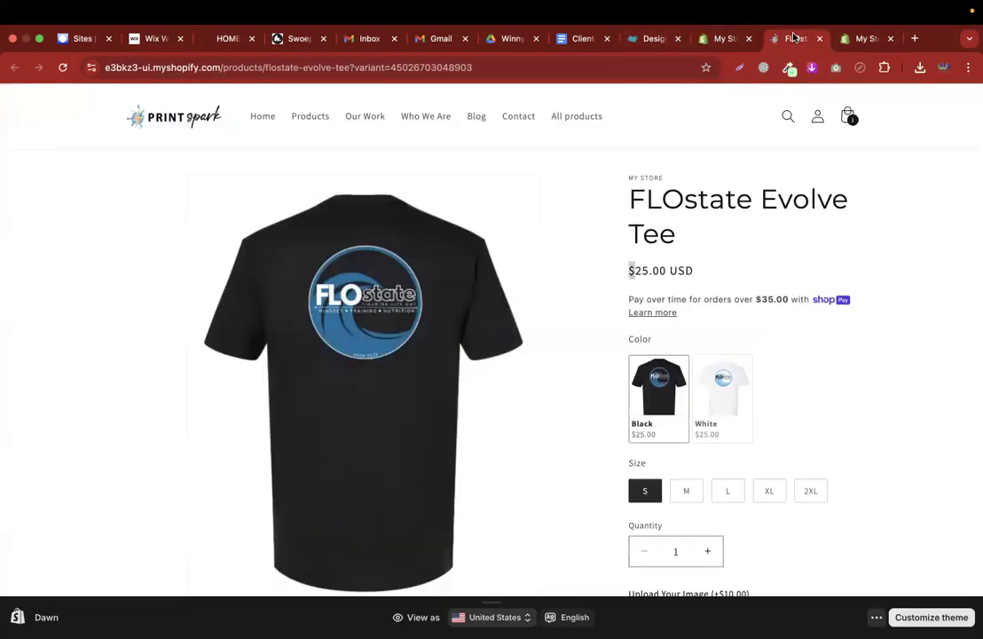
pyautogui.click(870, 39)
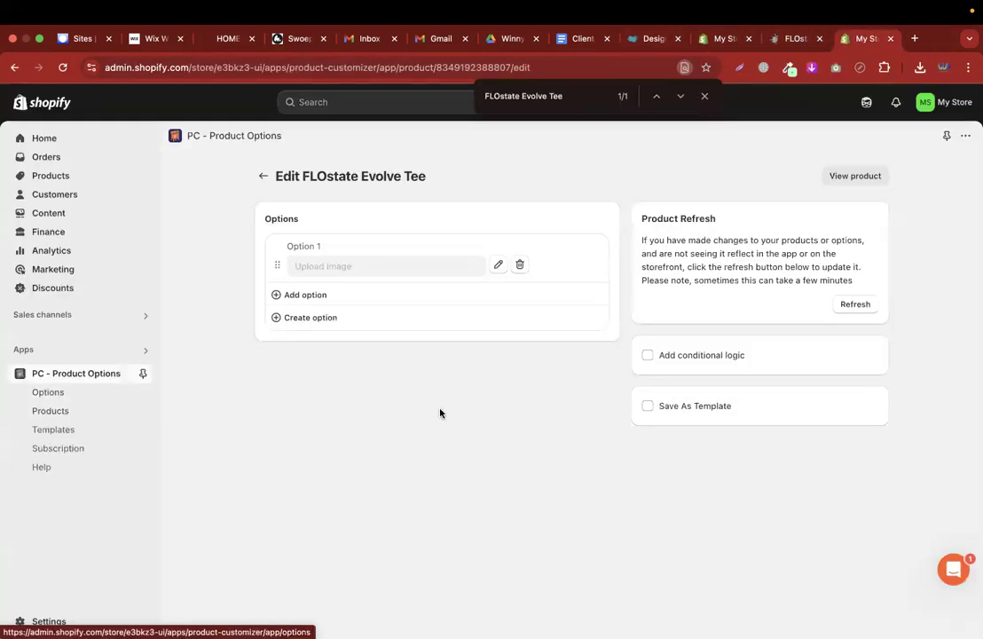
# From Options, start a new option with admin name 'Choose Addons' and open the Input type list
pyautogui.click(61, 395)
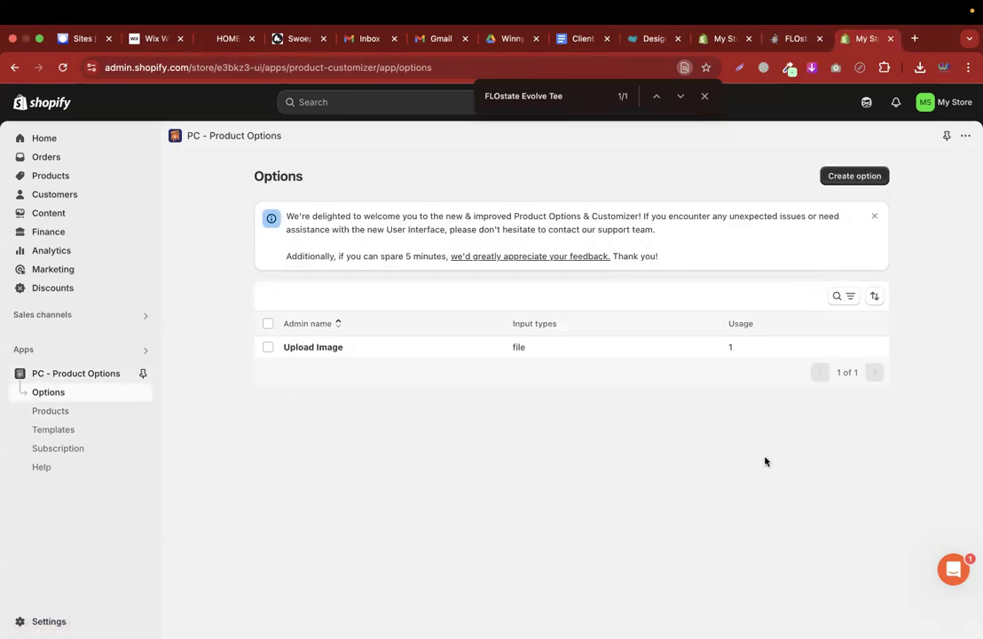
pyautogui.click(876, 176)
pyautogui.click(309, 257)
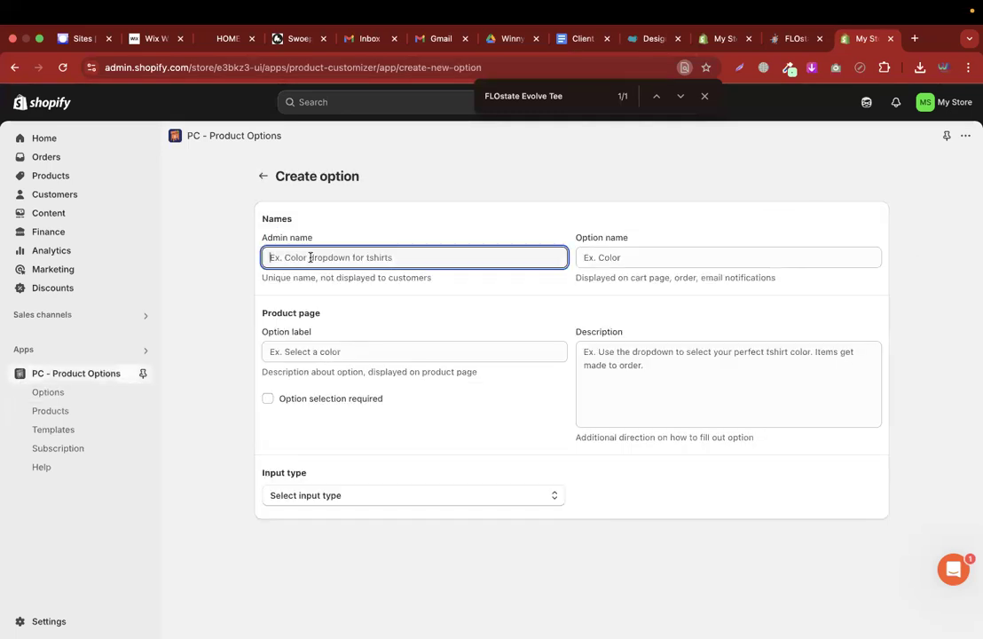
pyautogui.write('Choo')
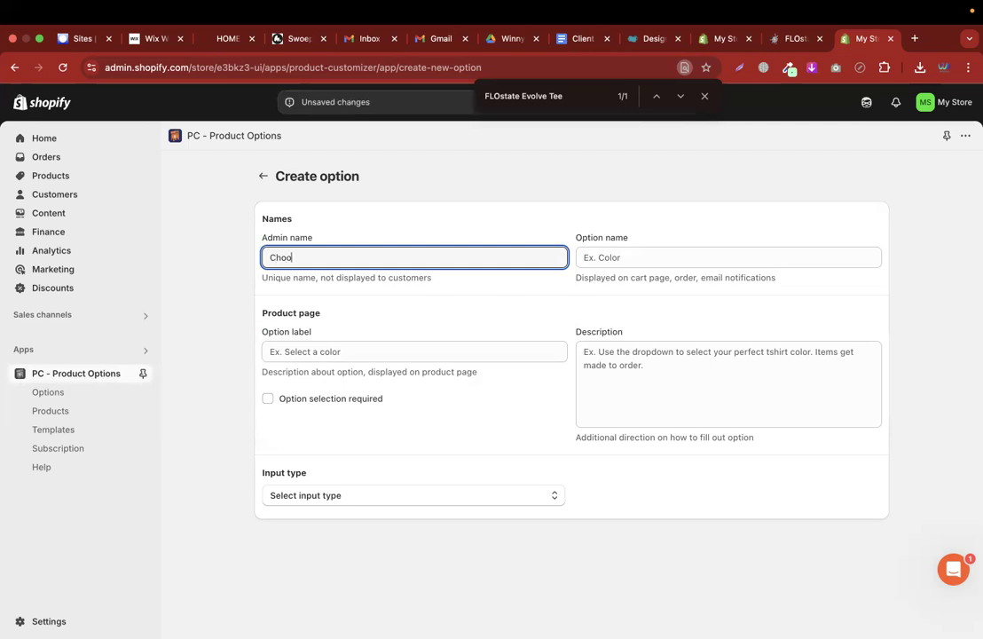
pyautogui.write('se Addons')
pyautogui.click(328, 495)
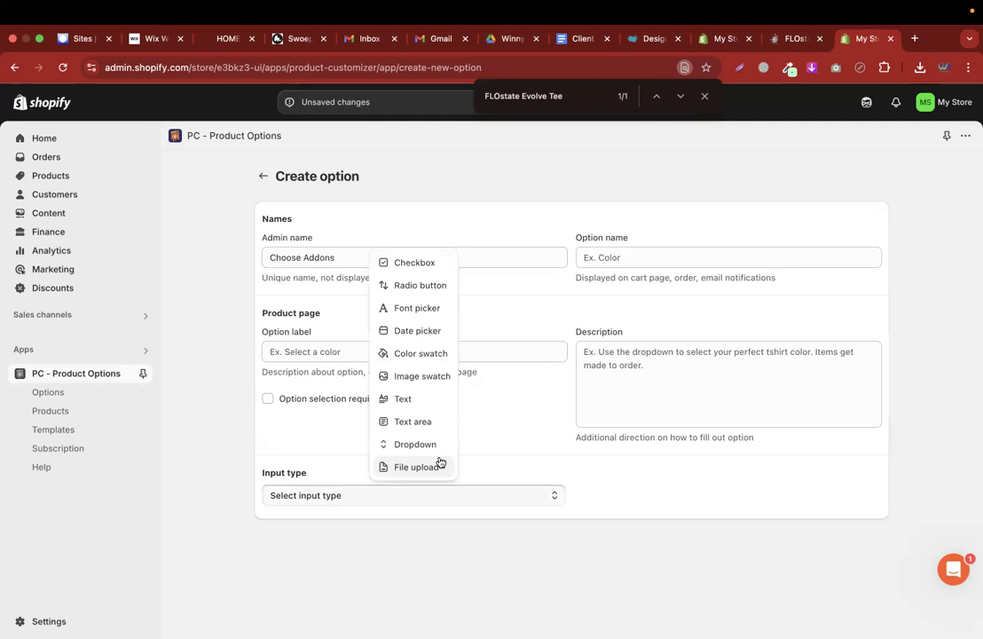
# Make the new option a Checkbox type labelled 'Add few features'
pyautogui.click(422, 266)
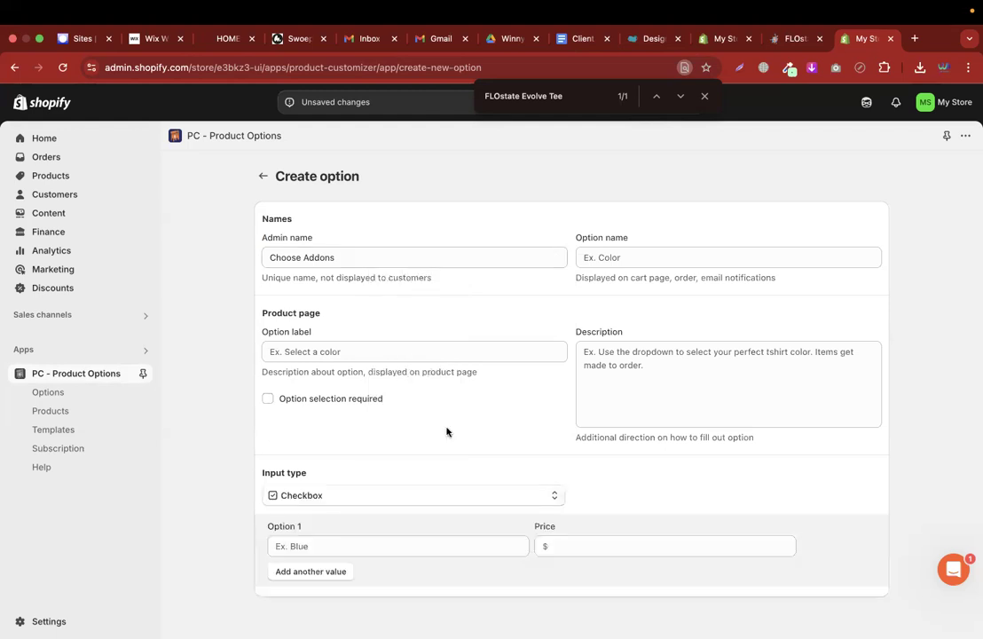
pyautogui.tripleClick(391, 264)
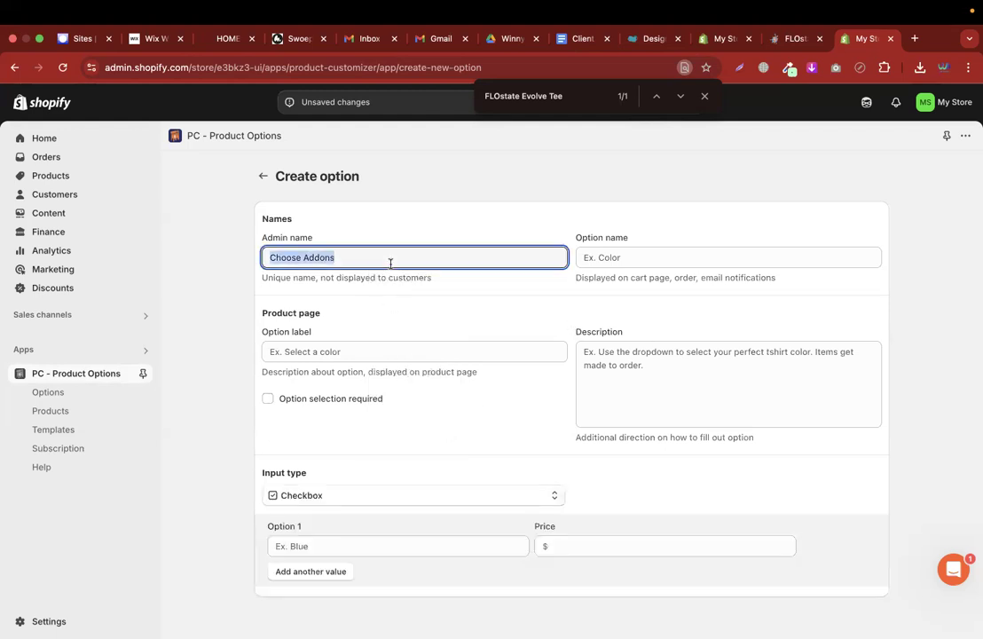
pyautogui.click(340, 373)
pyautogui.click(334, 354)
pyautogui.write('Add few features')
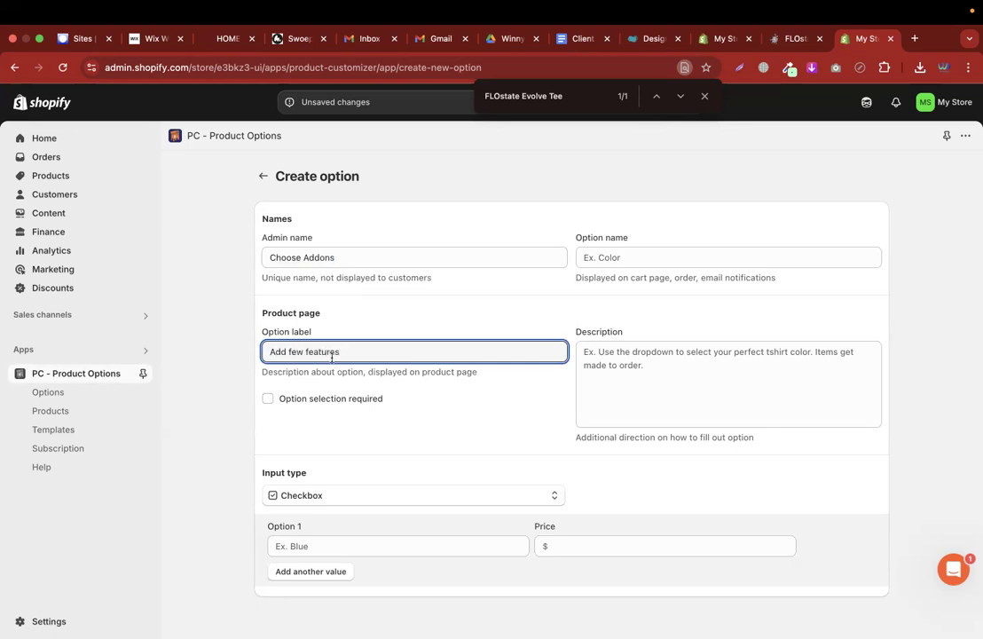
# Add the values Cotton Fit priced $6 and With Collar priced $7
pyautogui.click(317, 545)
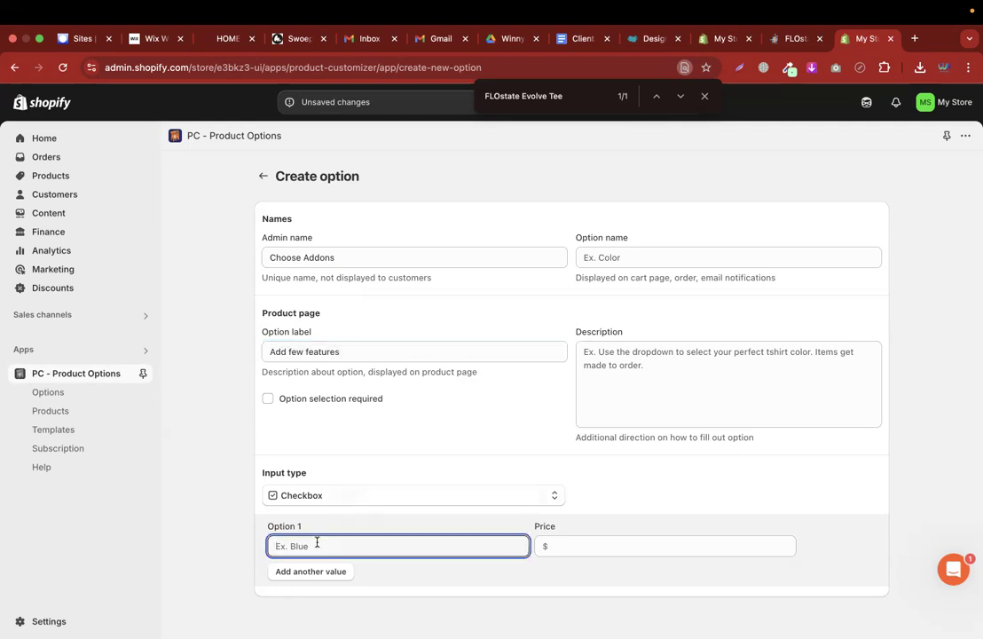
pyautogui.write('Cotton Fit')
pyautogui.click(598, 546)
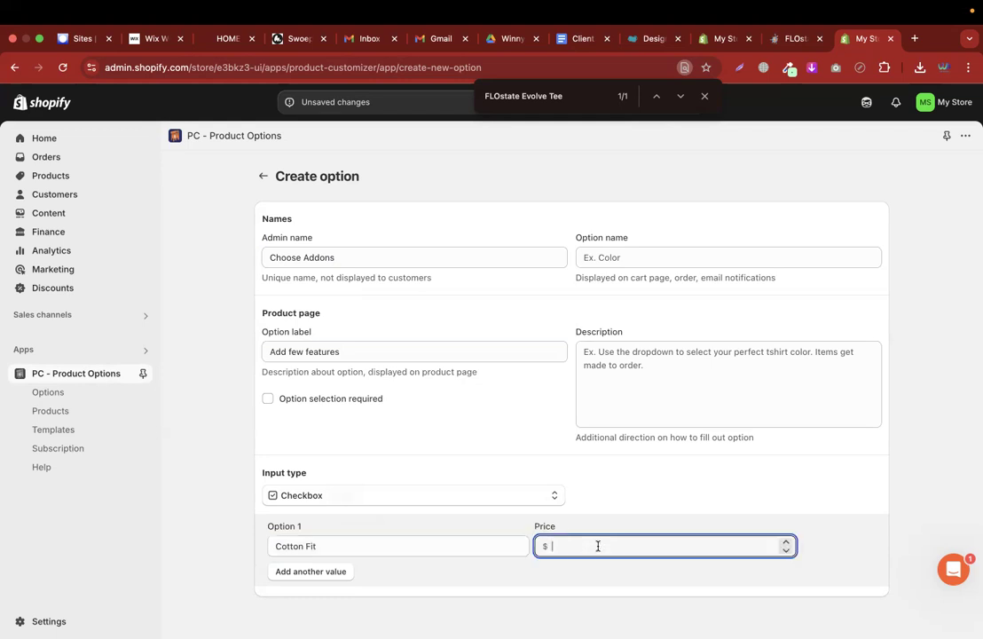
pyautogui.write('6')
pyautogui.click(342, 573)
pyautogui.scroll(-2, 355, 532)
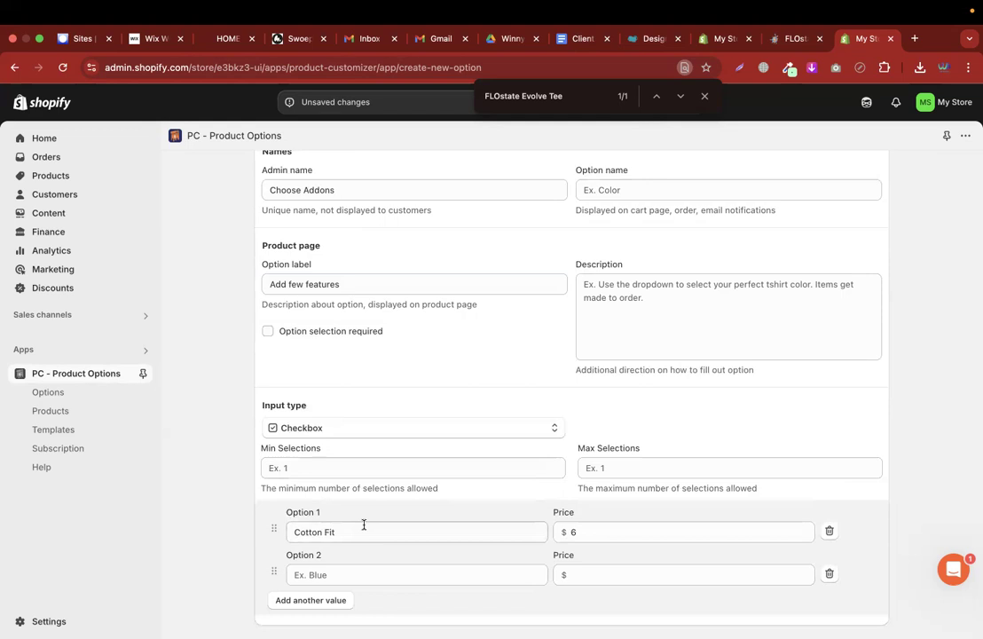
pyautogui.click(350, 576)
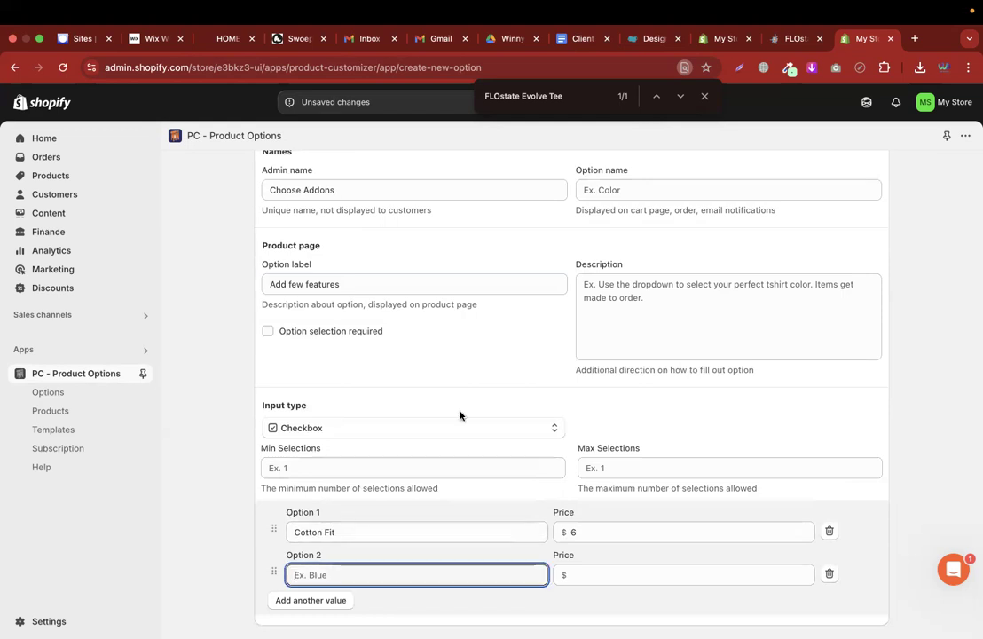
pyautogui.write('With Collar')
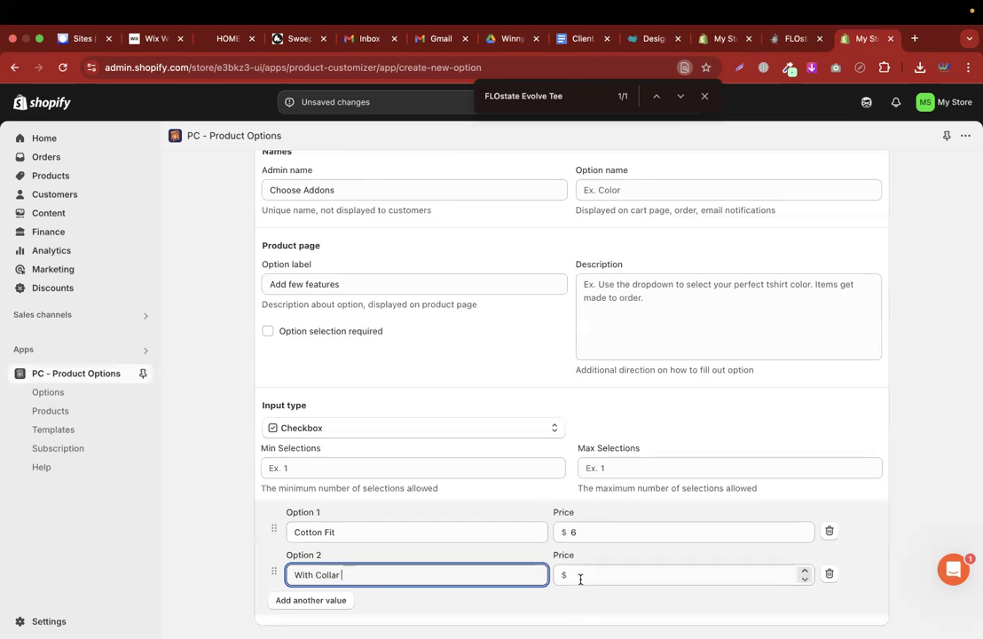
pyautogui.click(581, 580)
pyautogui.write('7')
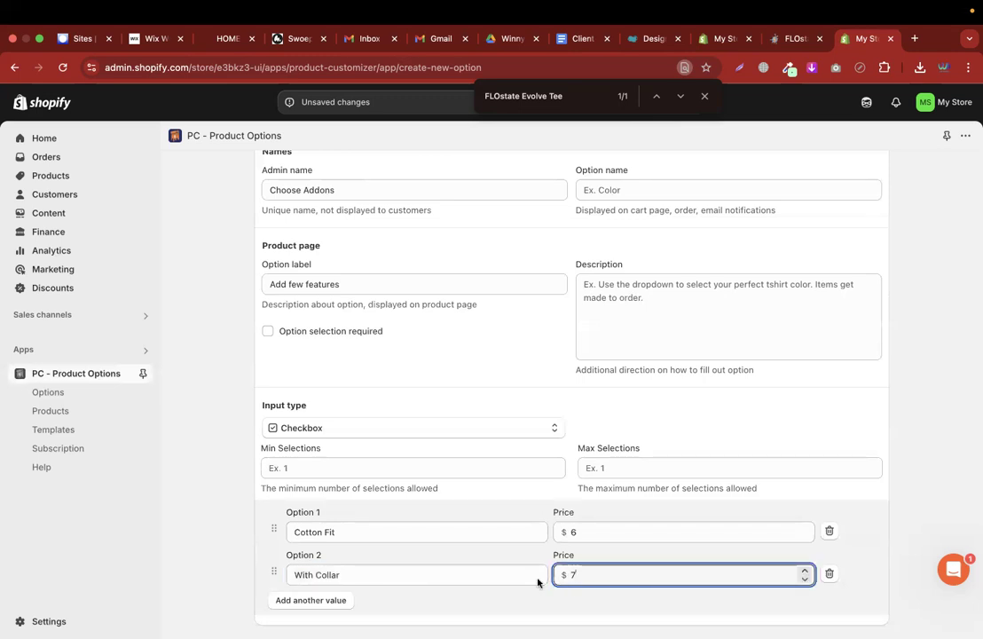
# Add a third value, Include Wrapping, priced $5
pyautogui.click(284, 601)
pyautogui.scroll(-1, 435, 541)
pyautogui.click(346, 571)
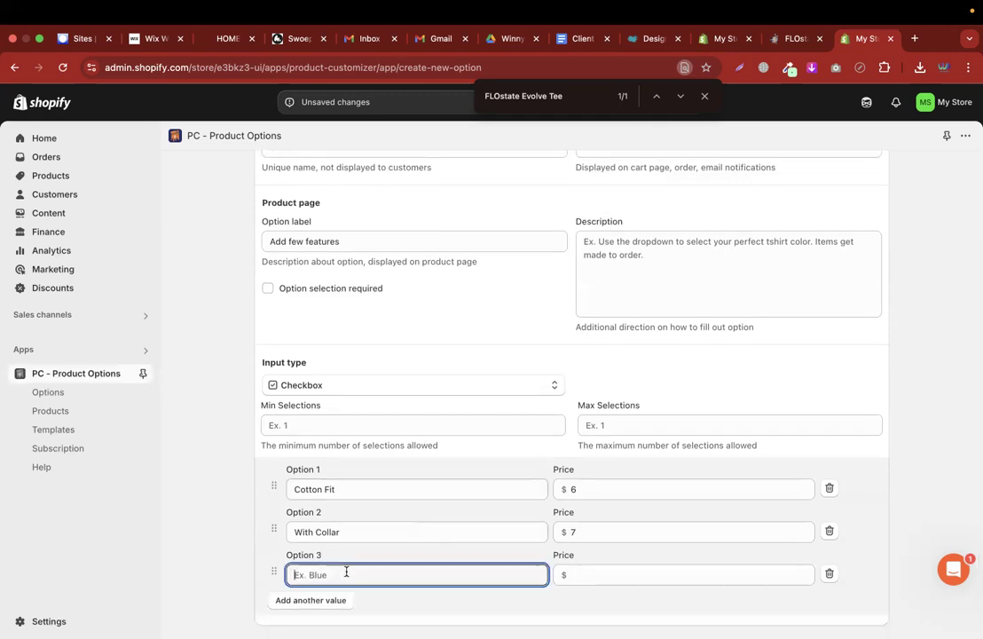
pyautogui.write('Include Wrapping')
pyautogui.click(606, 577)
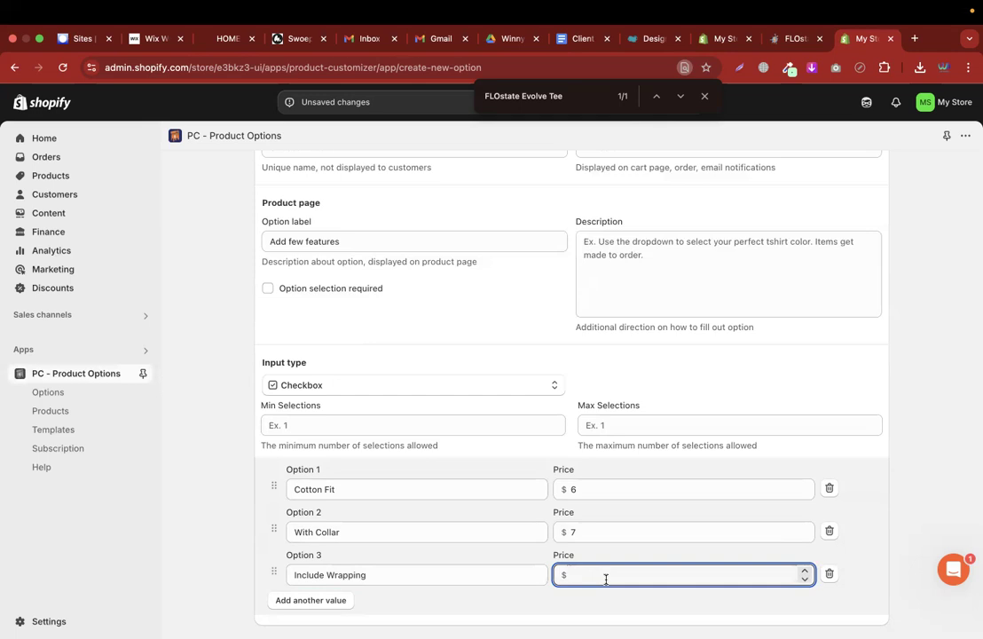
pyautogui.write('5')
pyautogui.click(934, 436)
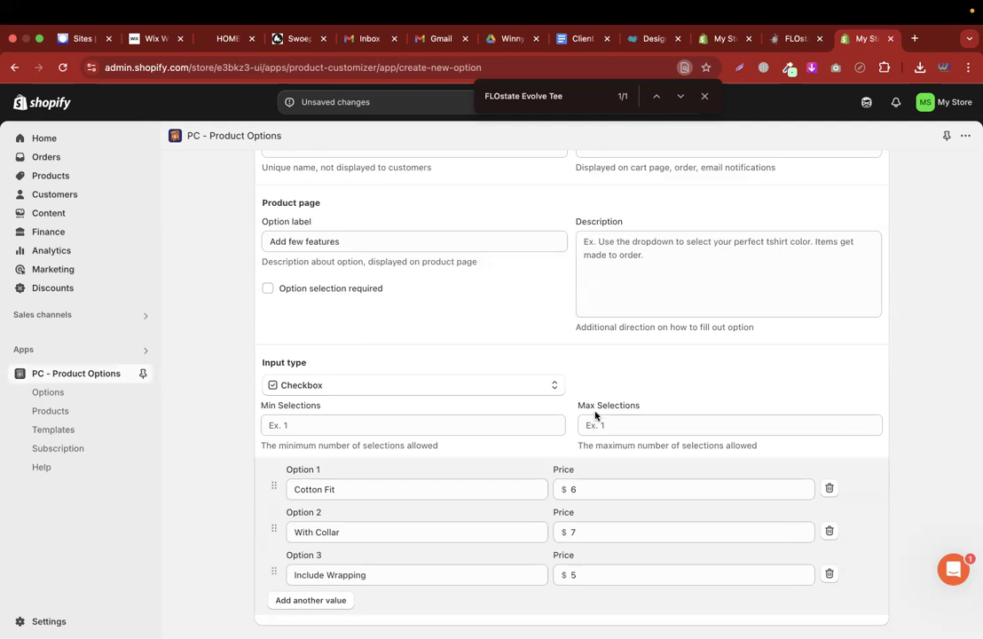
# Leave option selection not required, close the find bar, and save the option
pyautogui.click(270, 291)
pyautogui.click(268, 288)
pyautogui.scroll(3, 206, 450)
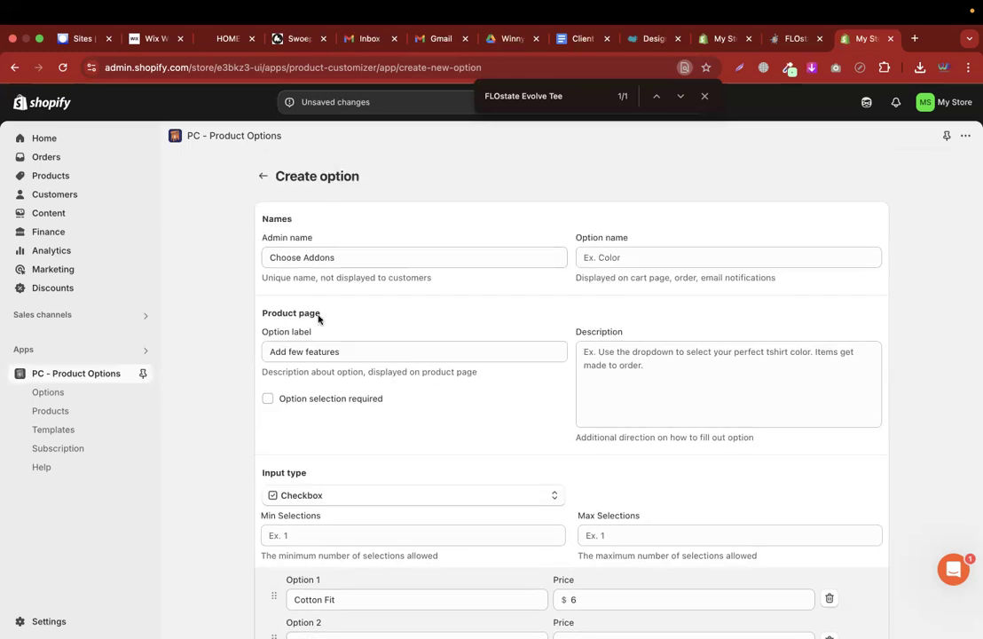
pyautogui.click(707, 97)
pyautogui.click(687, 103)
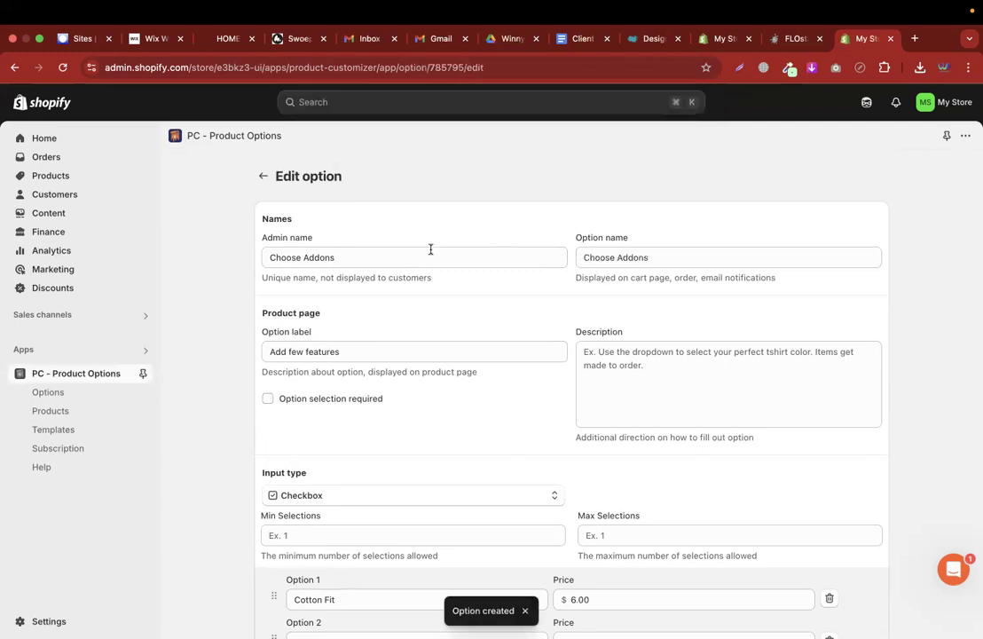
# Add Choose Addons to the FLOstate Evolve Tee in the app's Products list, then view its storefront page
pyautogui.click(71, 413)
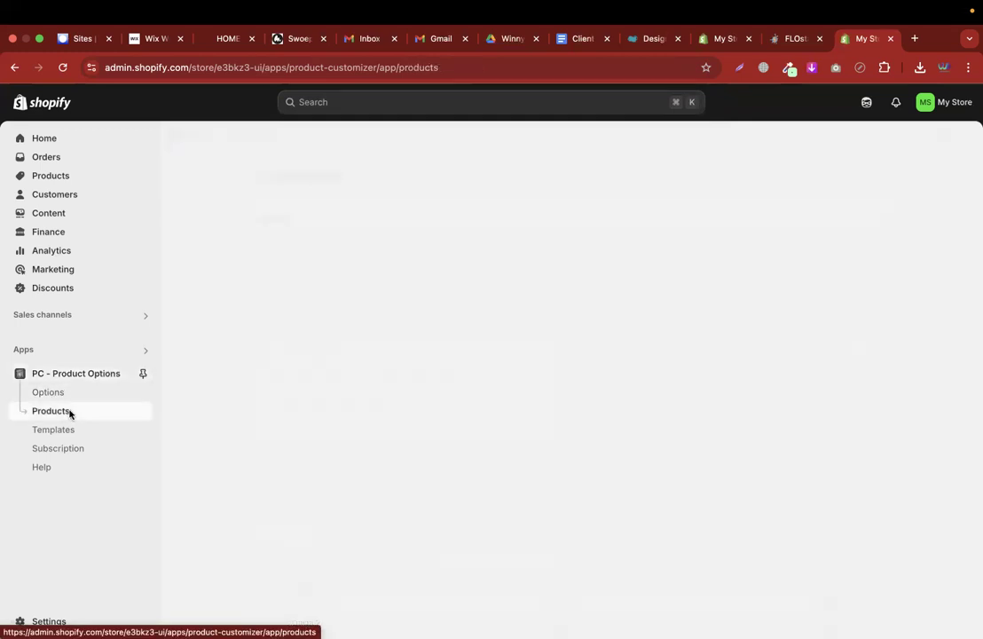
pyautogui.scroll(-3, 250, 553)
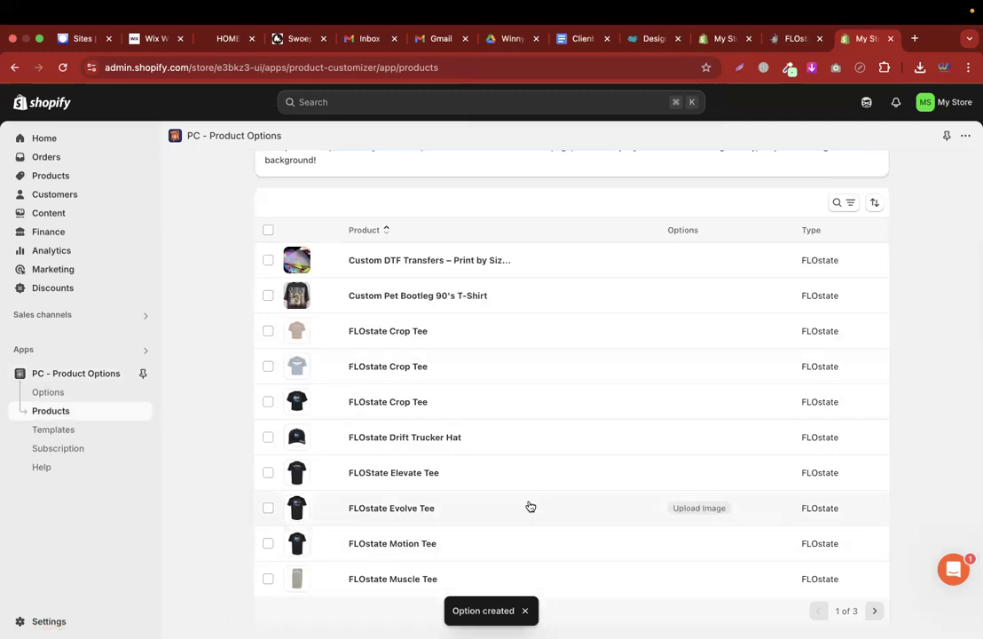
pyautogui.click(268, 508)
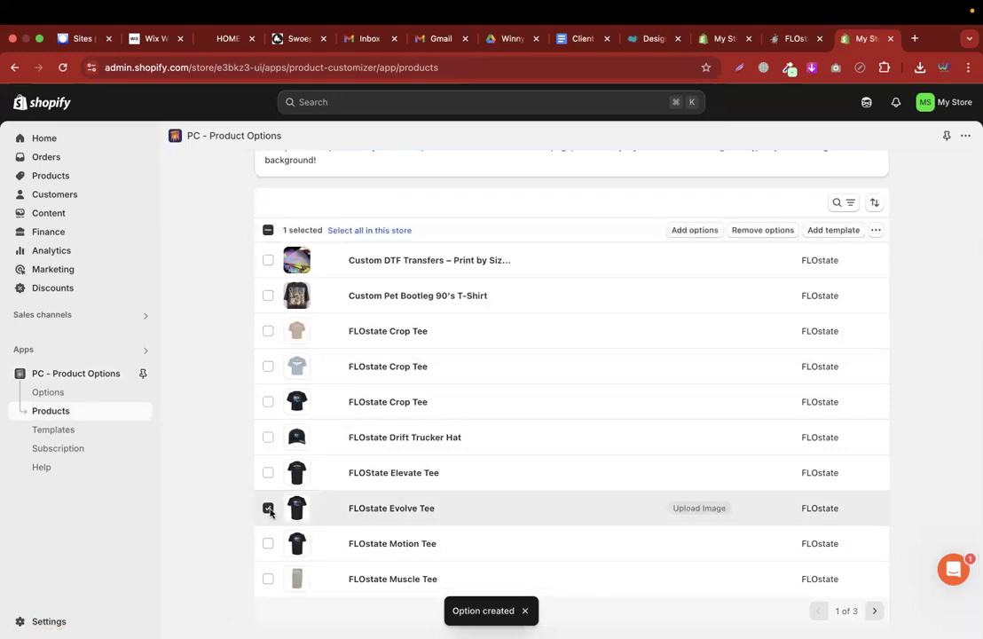
pyautogui.click(713, 233)
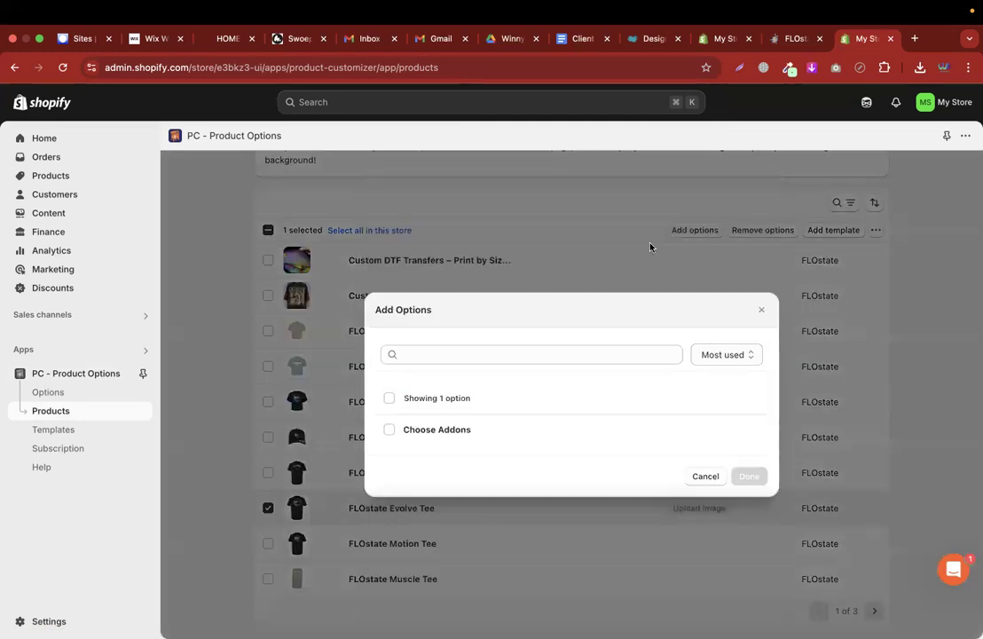
pyautogui.click(390, 429)
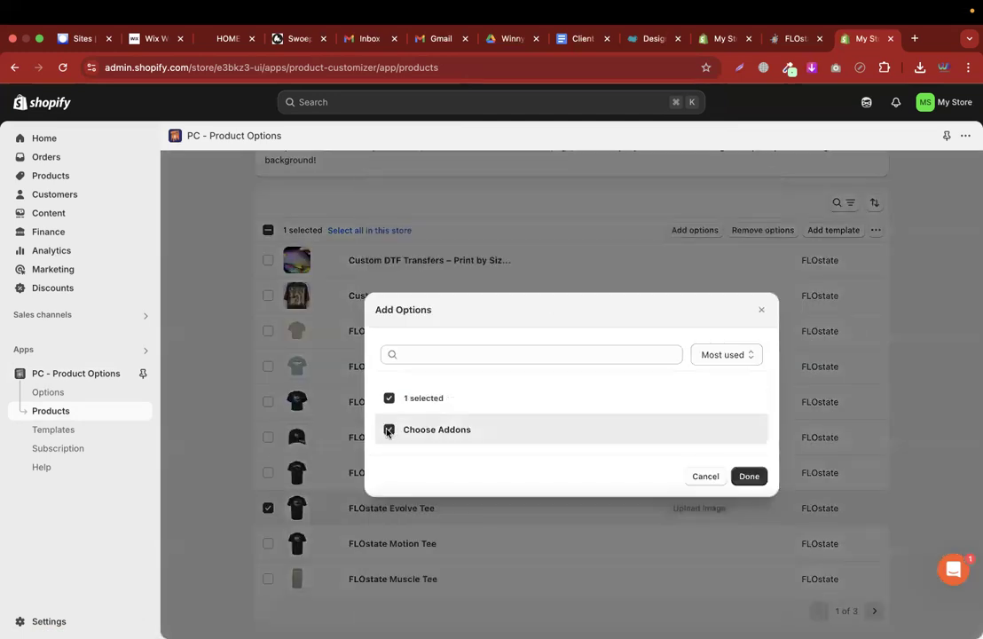
pyautogui.click(749, 476)
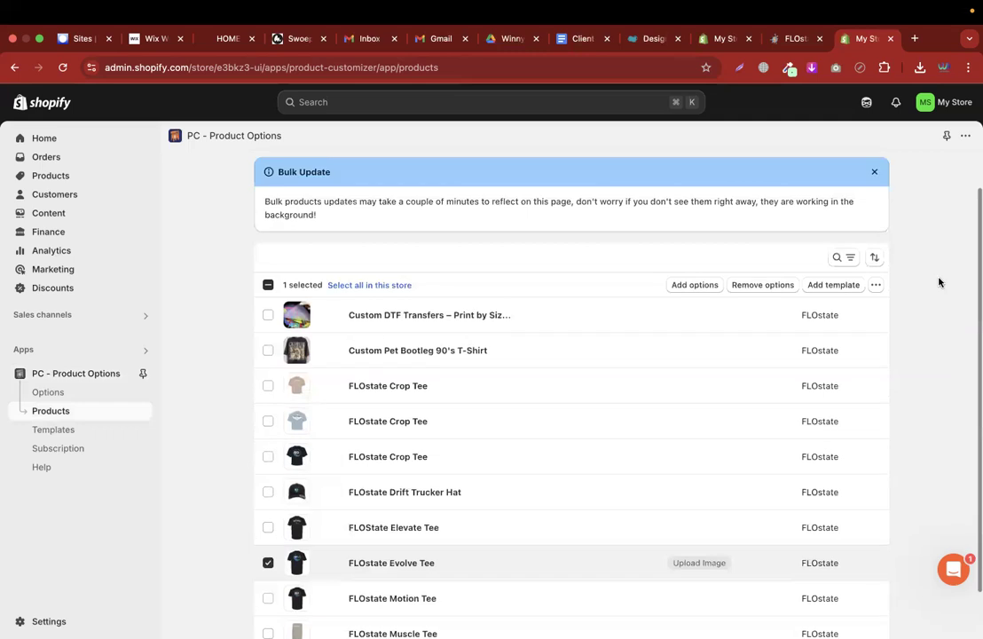
pyautogui.click(381, 513)
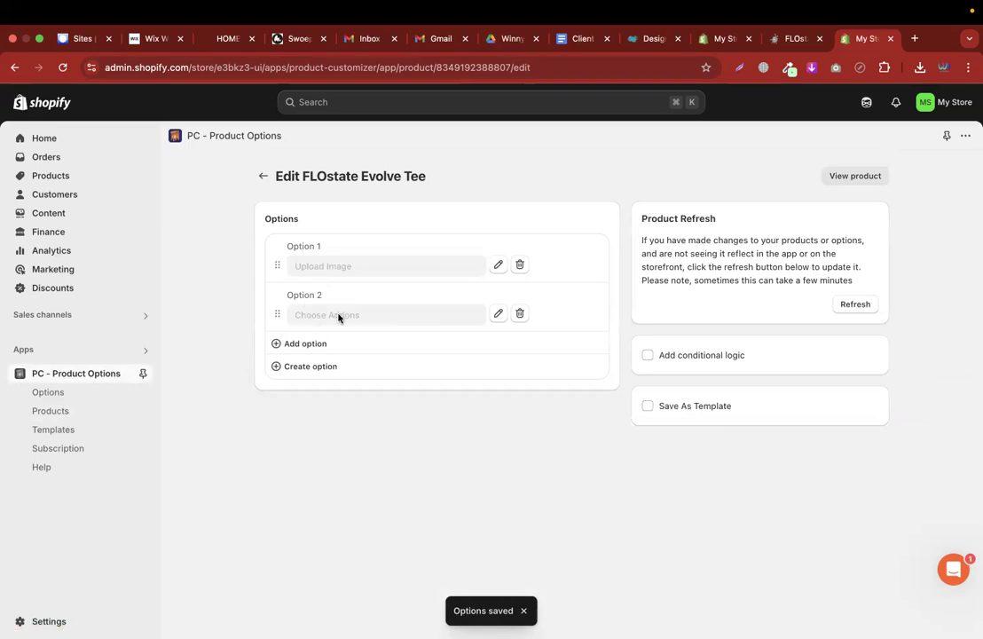
pyautogui.click(871, 177)
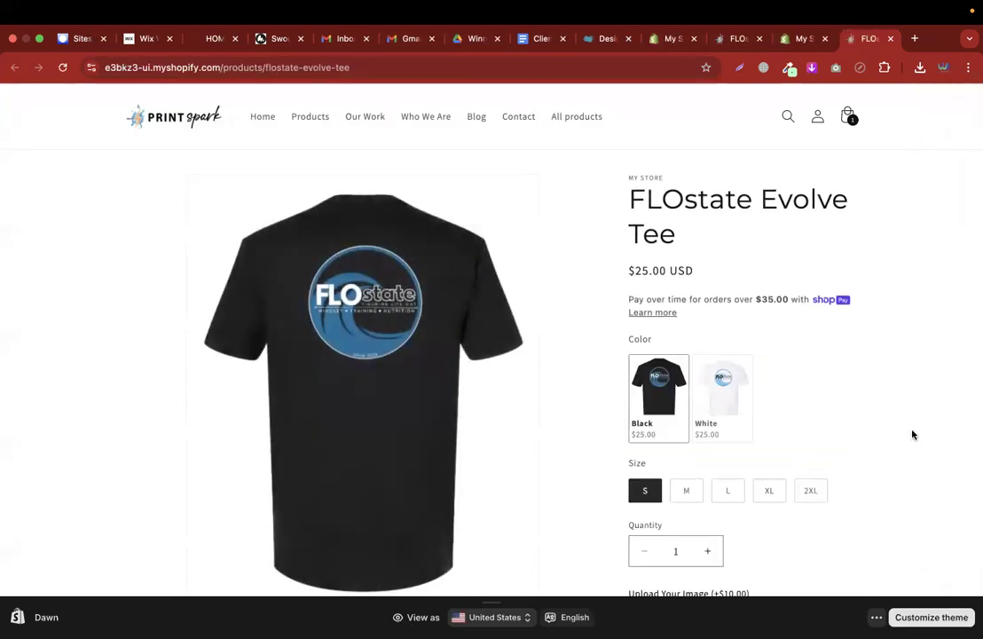
# Reload the Evolve Tee product page so the new add-on options load
pyautogui.scroll(-3, 912, 435)
pyautogui.scroll(-2, 913, 433)
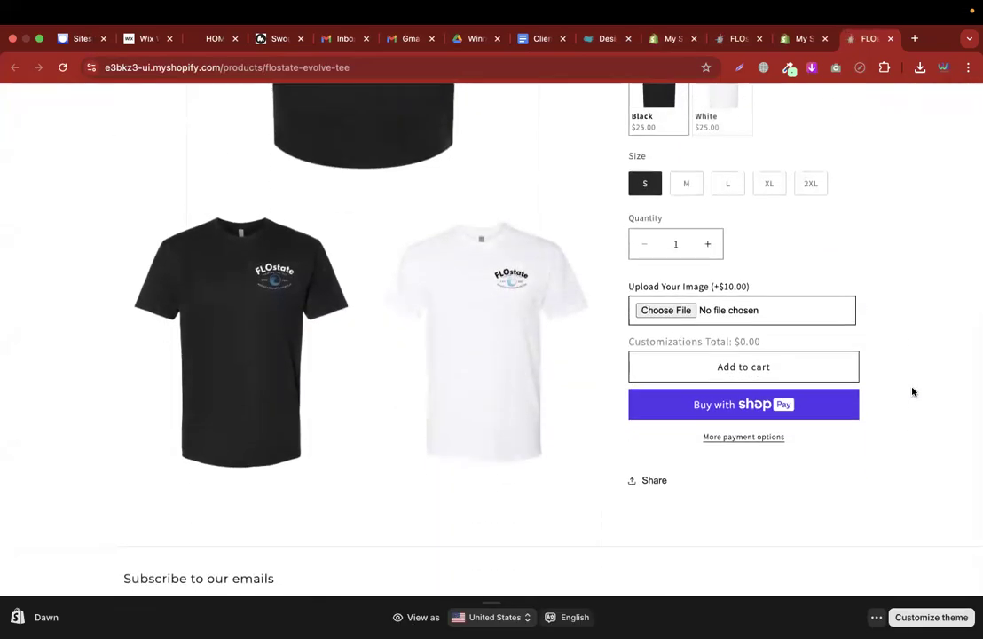
pyautogui.scroll(2, 912, 392)
pyautogui.click(63, 67)
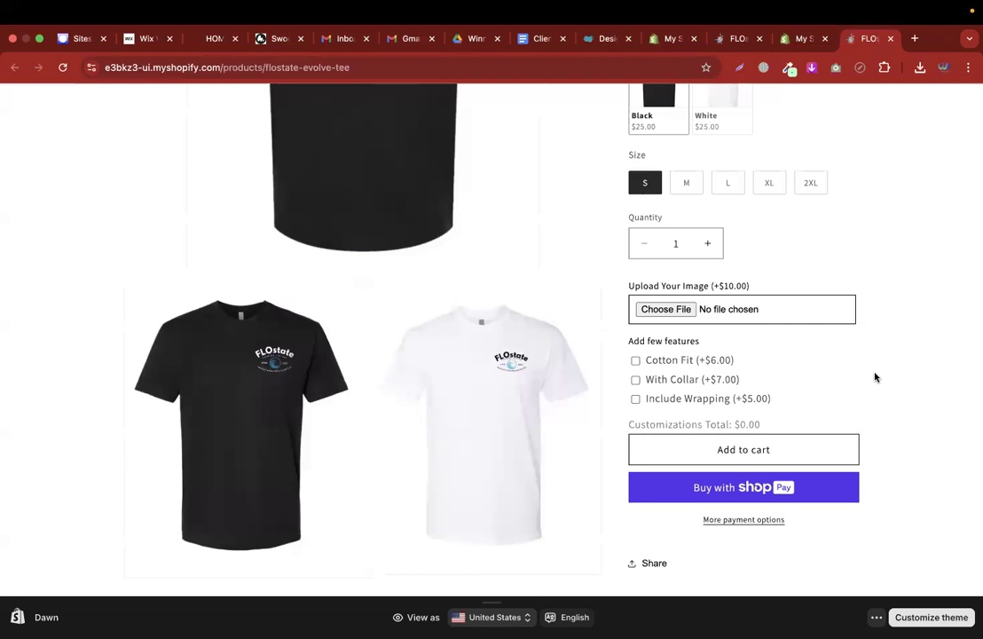
# Under Add few features, tick Cotton Fit and Include Wrapping for $11.00 extra
pyautogui.scroll(5, 875, 377)
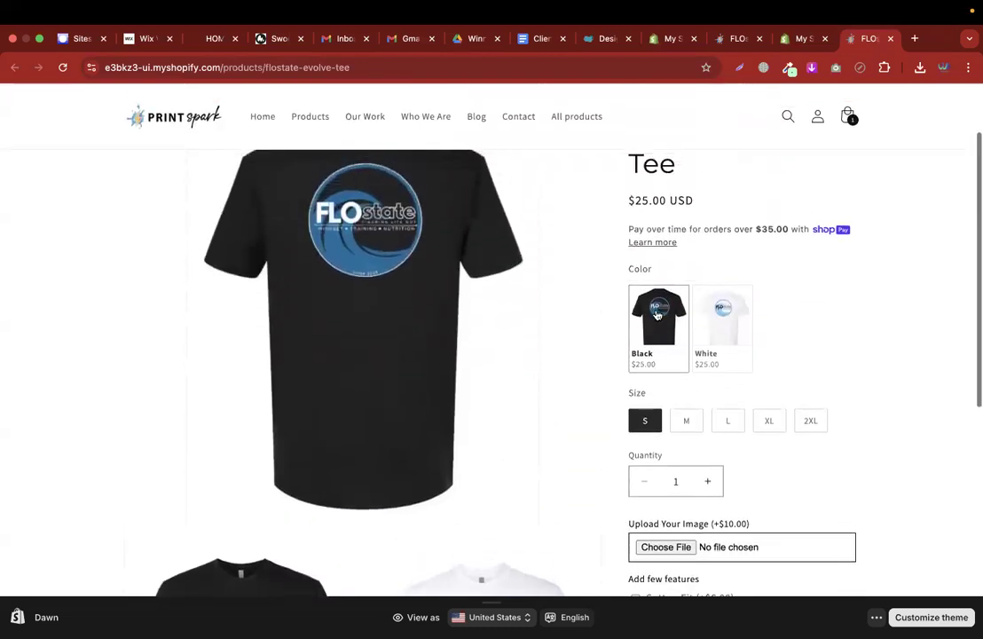
pyautogui.scroll(-2, 779, 464)
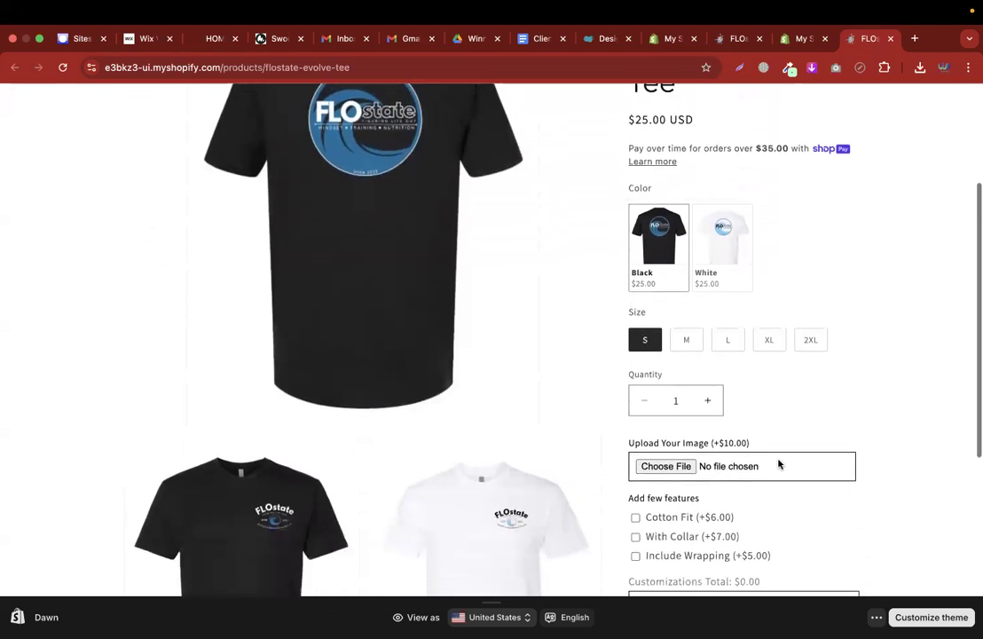
pyautogui.scroll(-3, 830, 437)
pyautogui.scroll(-1, 906, 403)
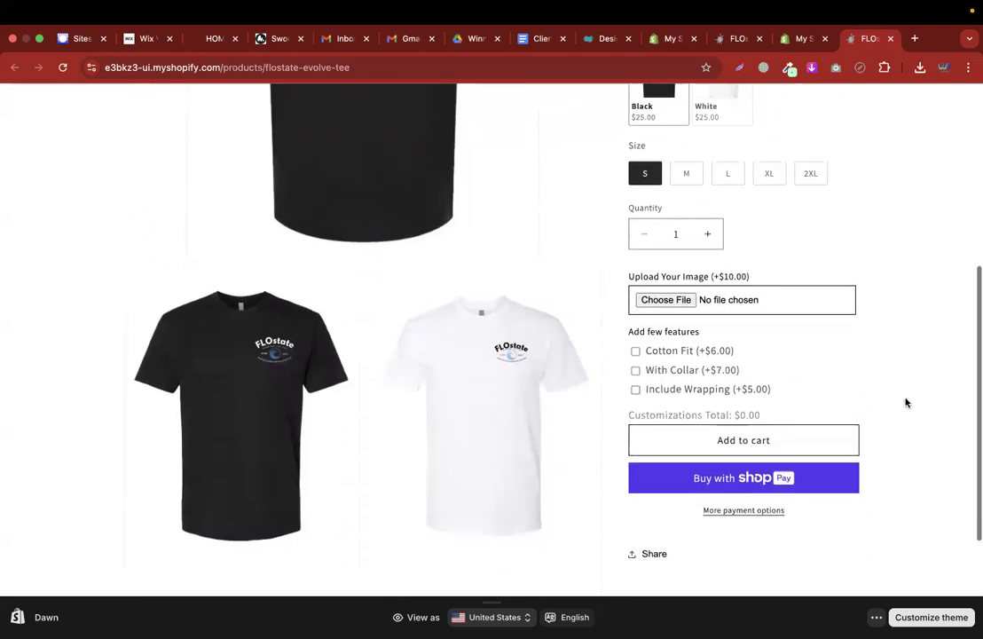
pyautogui.scroll(-1, 906, 403)
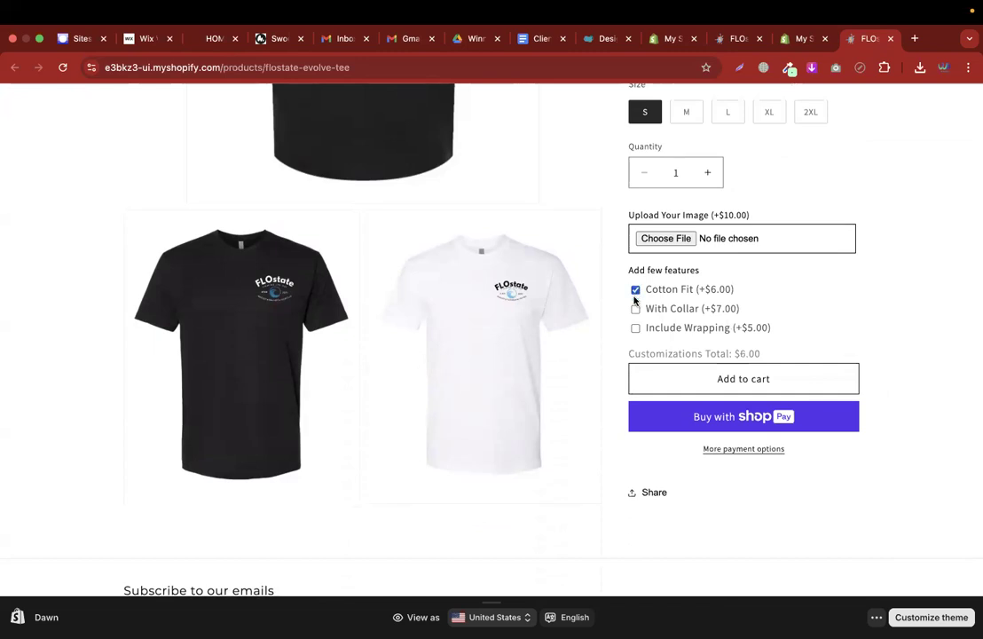
pyautogui.click(635, 329)
pyautogui.moveTo(734, 357); pyautogui.dragTo(801, 360)
pyautogui.scroll(5, 801, 361)
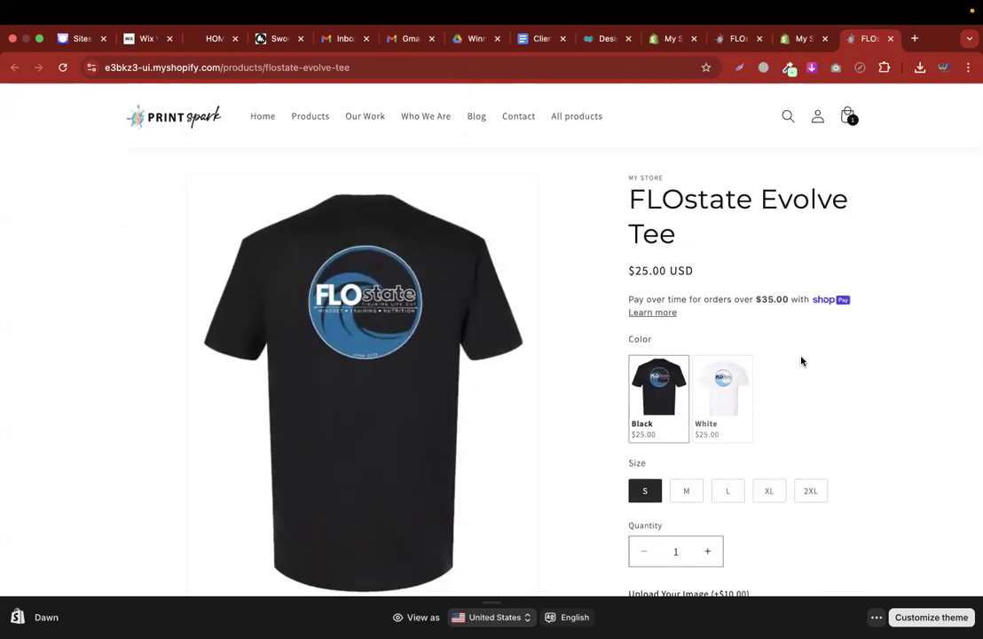
pyautogui.scroll(-6, 874, 399)
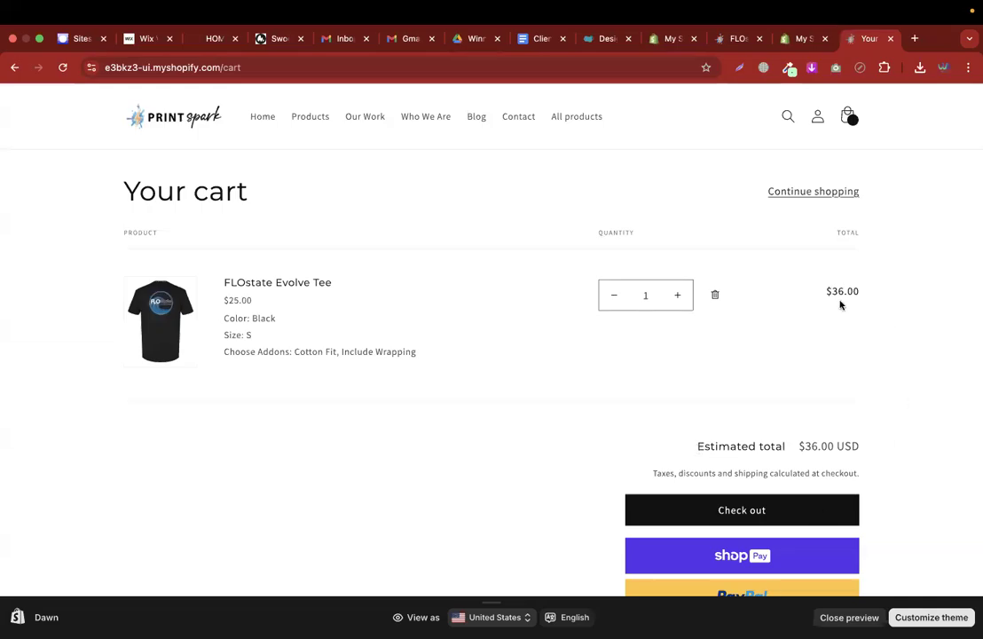
# Check the cart line total of $36.00, then return to the Evolve Tee product page
pyautogui.moveTo(825, 294); pyautogui.dragTo(860, 296)
pyautogui.click(15, 67)
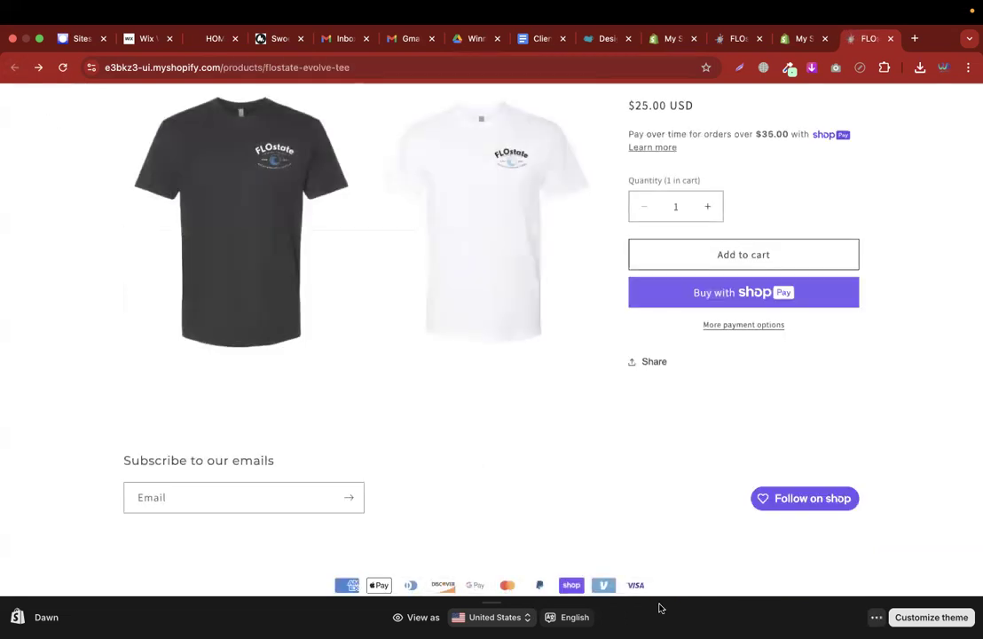